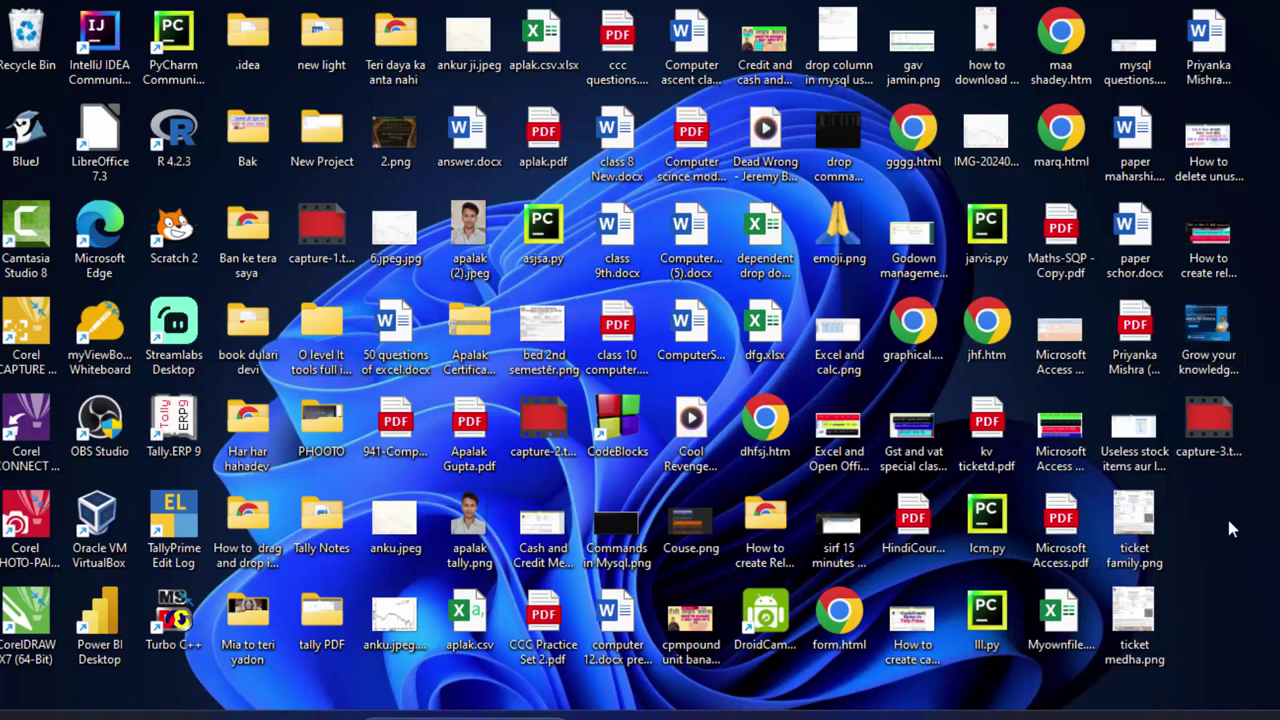
# Refresh the desktop several times from its right-click menu
pyautogui.rightClick(1219, 561)
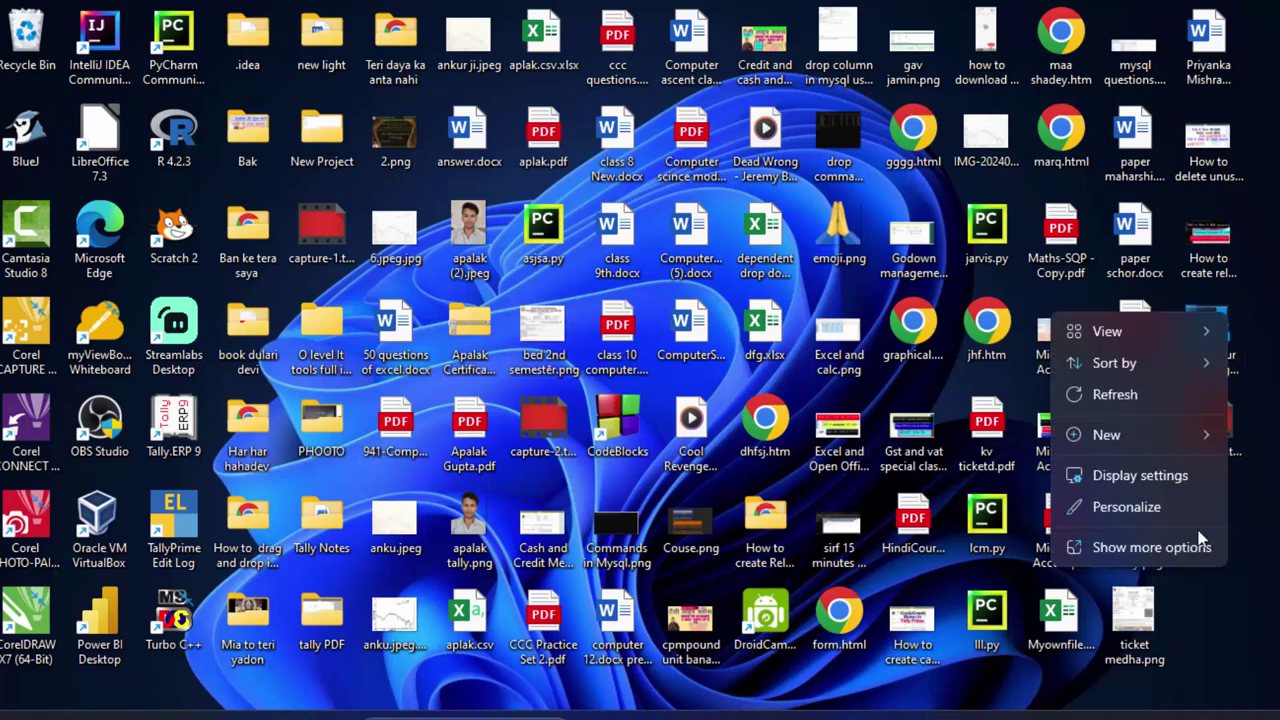
pyautogui.click(1140, 396)
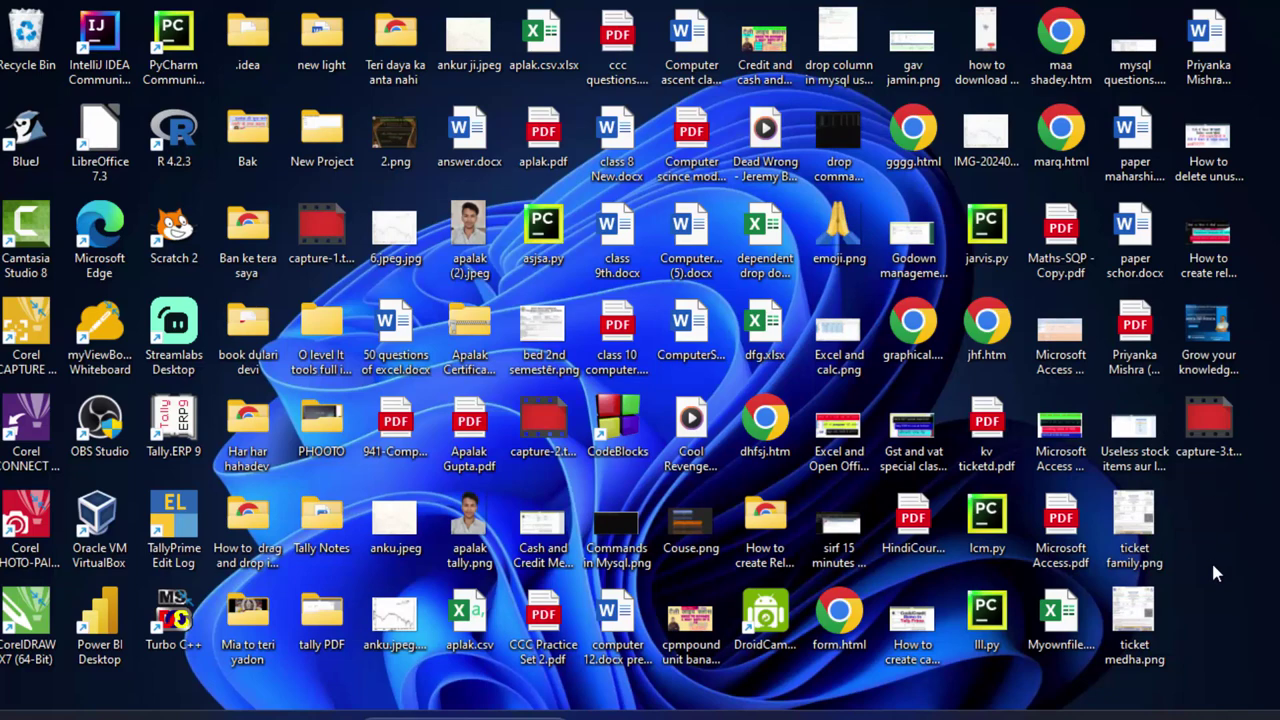
pyautogui.rightClick(1211, 560)
pyautogui.click(1134, 436)
pyautogui.rightClick(1203, 609)
pyautogui.click(1127, 466)
pyautogui.rightClick(1274, 607)
pyautogui.click(1184, 472)
# Search the Start menu for 'access' and launch Microsoft Access
pyautogui.press('super')
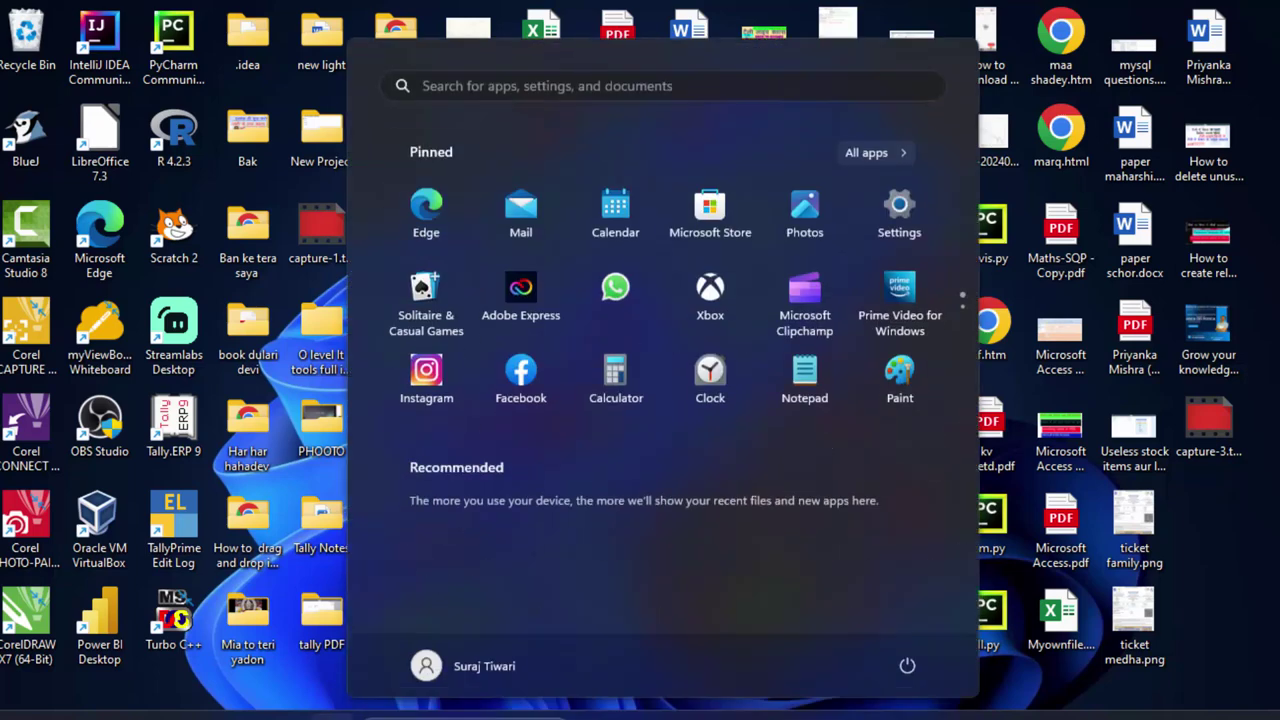
pyautogui.write('access')
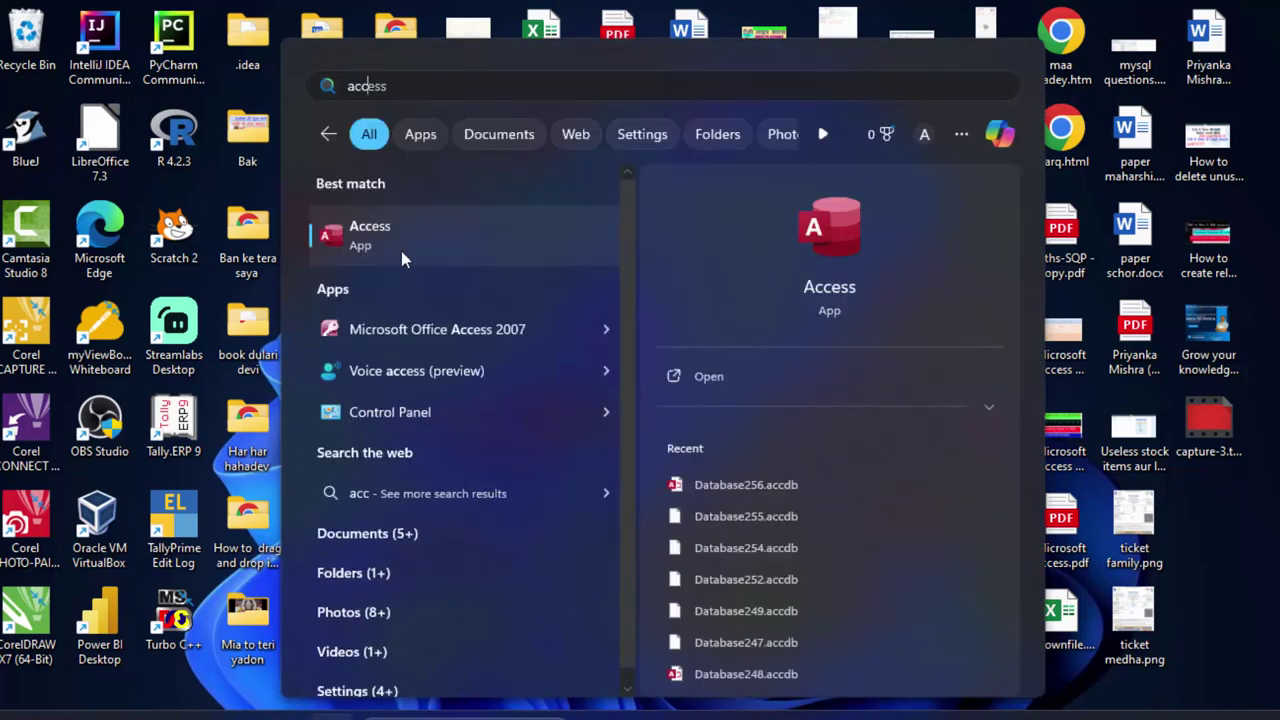
pyautogui.click(401, 251)
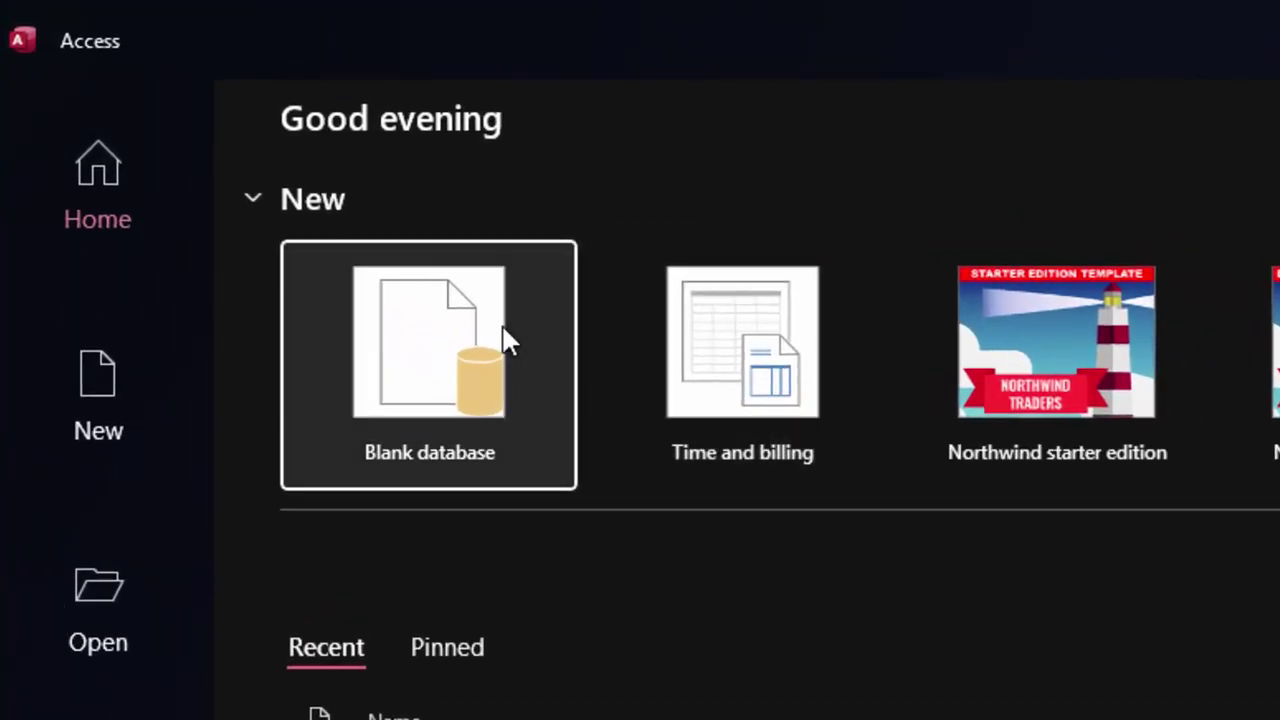
# Create a blank database, Database257, opening an empty Table1 datasheet
pyautogui.click(505, 340)
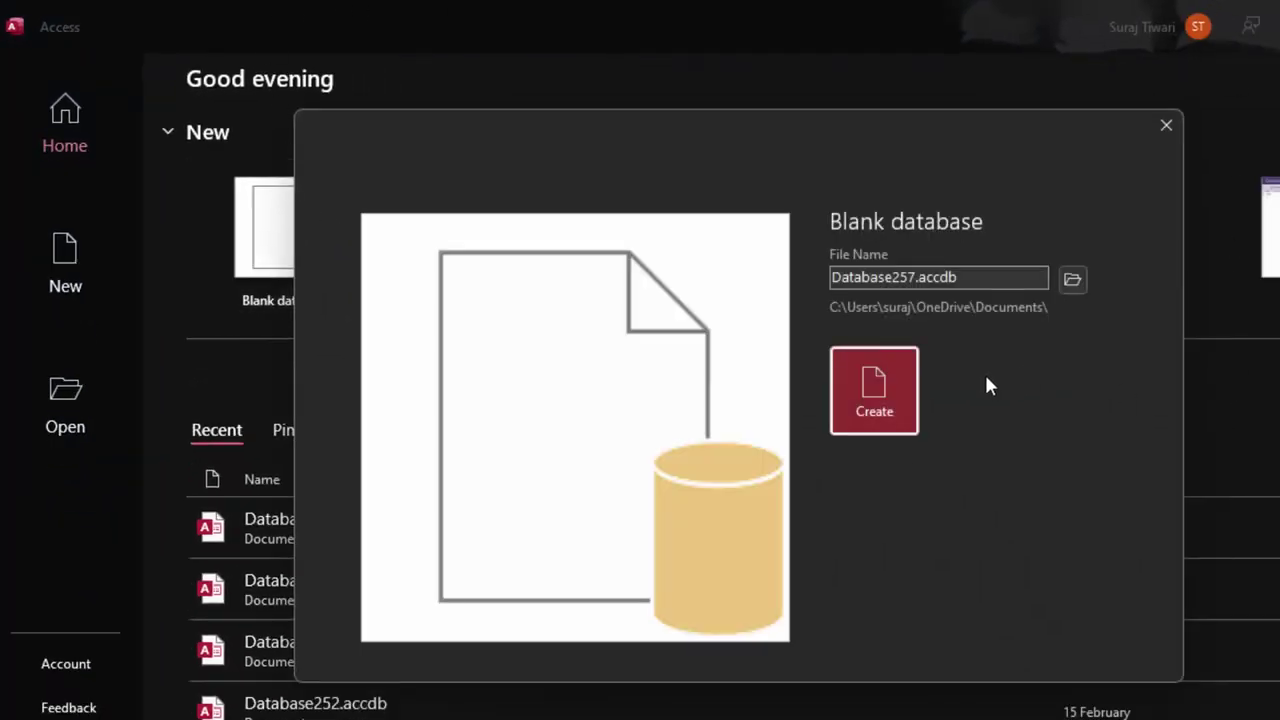
pyautogui.click(895, 388)
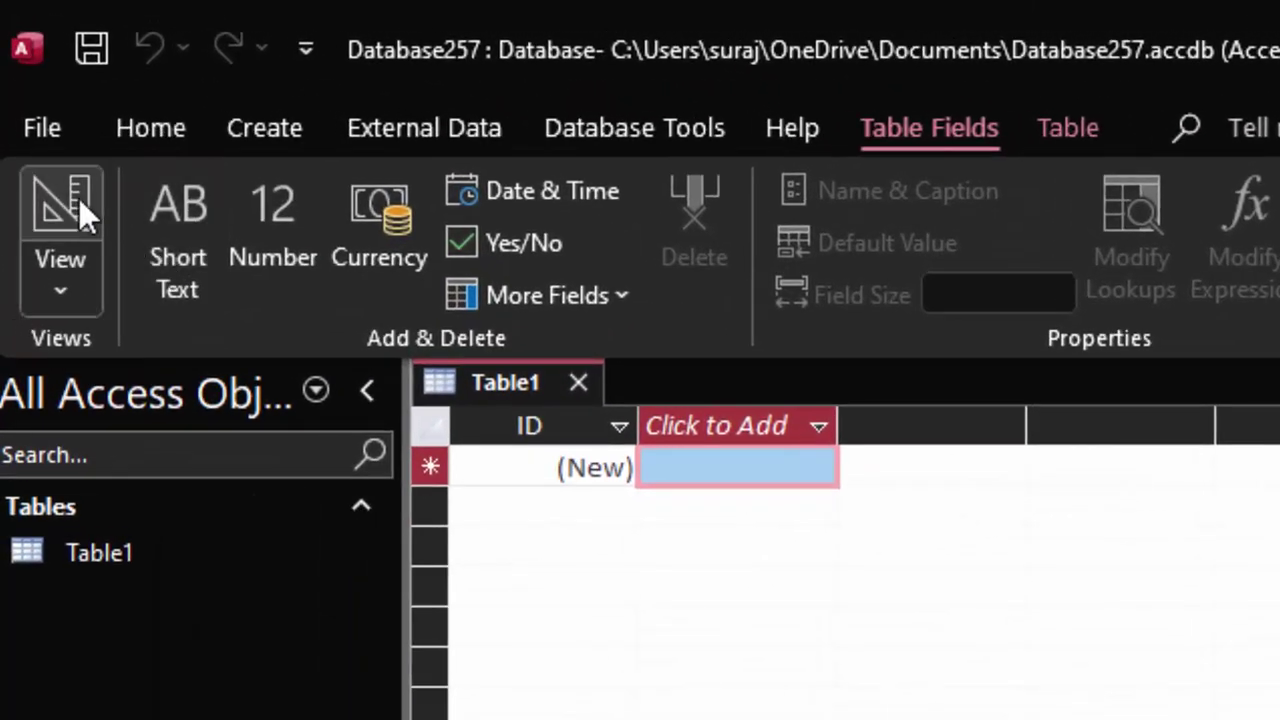
# Switch Table1 to Design view, saving it as ProductT
pyautogui.click(78, 265)
pyautogui.click(141, 455)
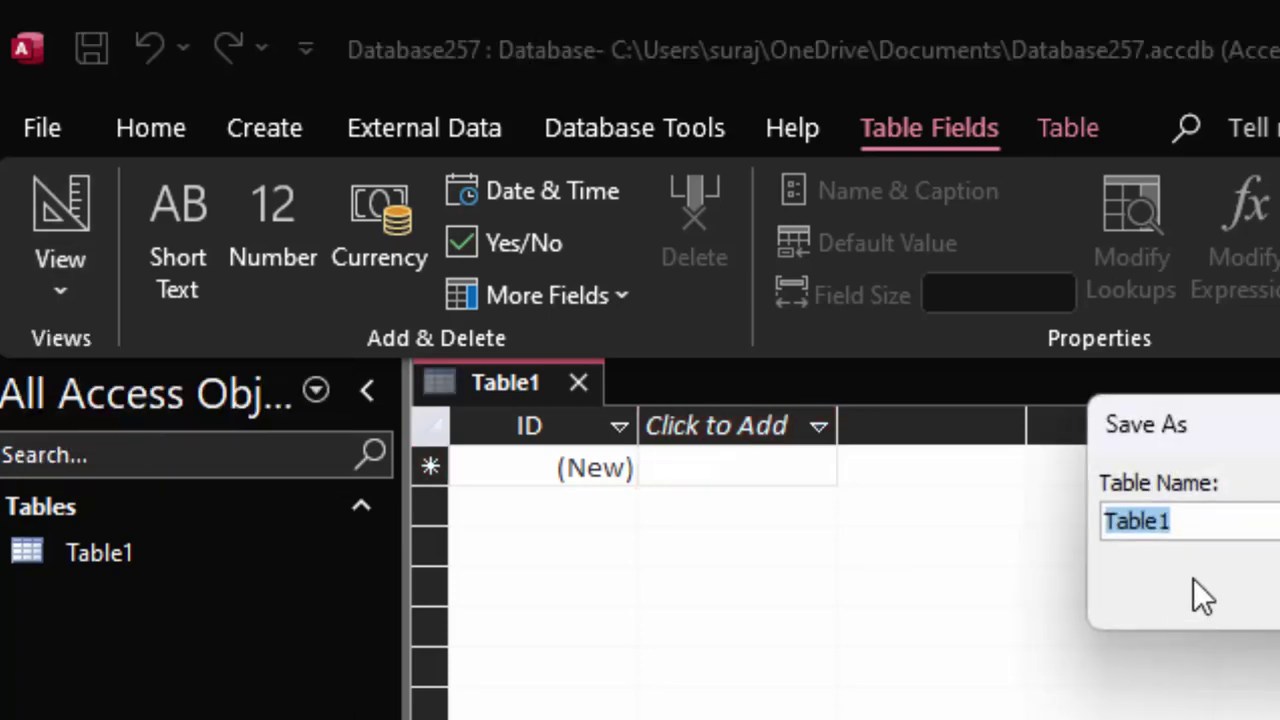
pyautogui.press('BackSpace')
pyautogui.write('Produ')
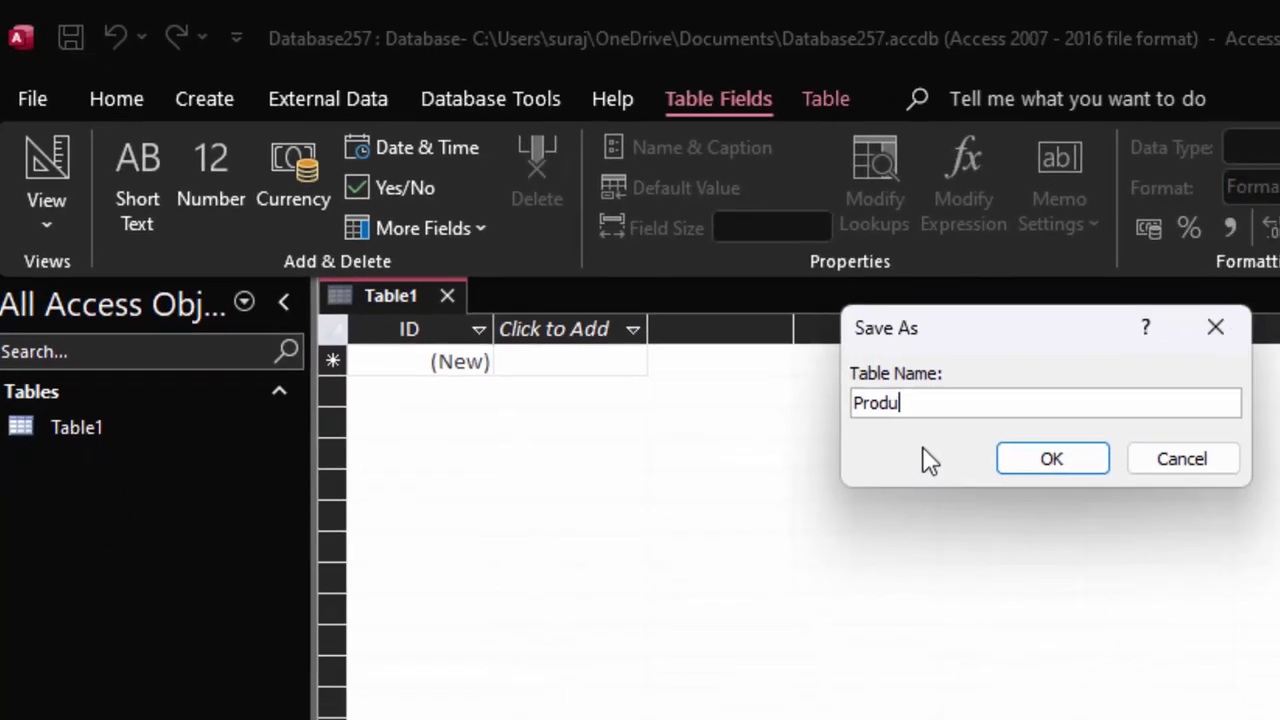
pyautogui.write('ctT')
pyautogui.click(1056, 462)
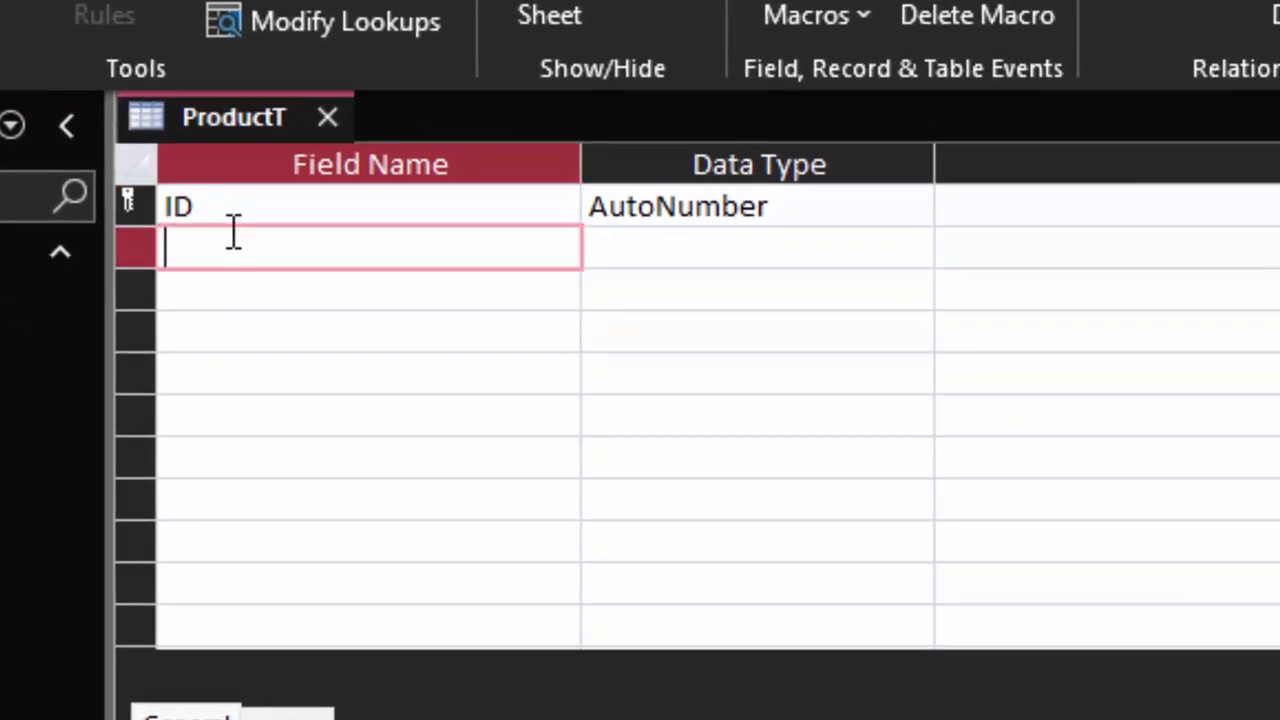
# Add a Name of Product Short Text field and a Price Currency field
pyautogui.write('Name of ')
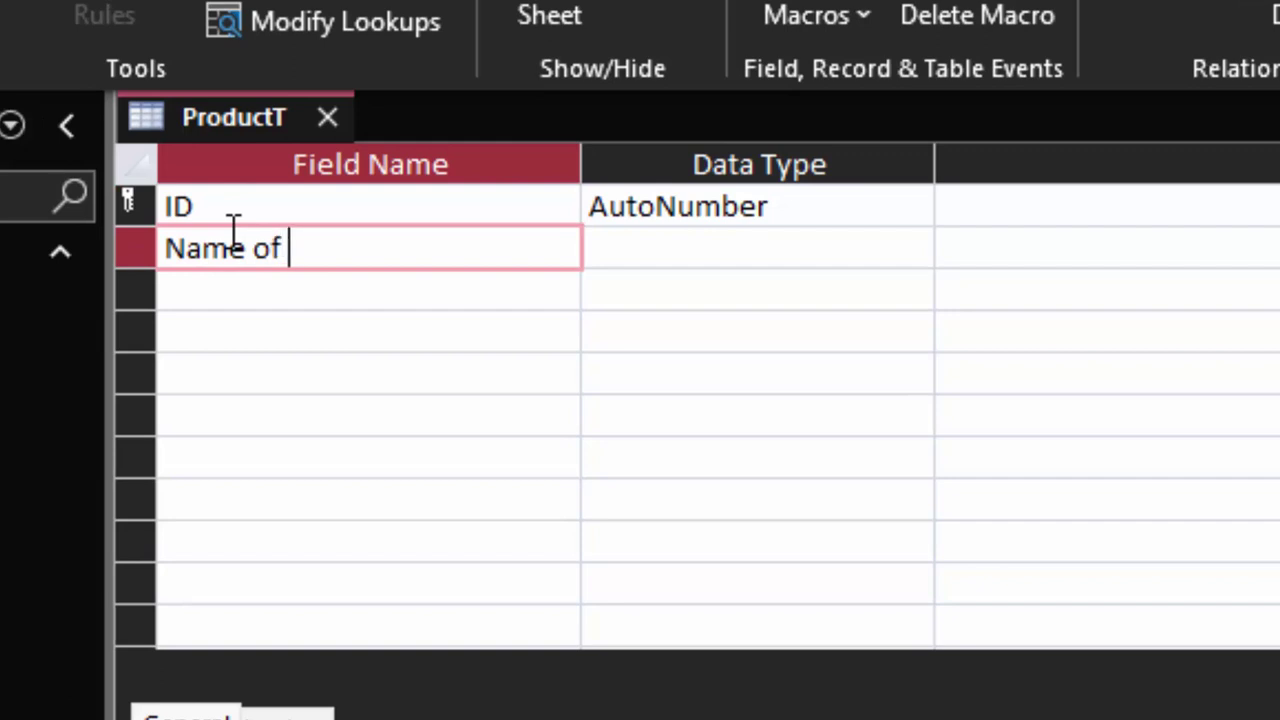
pyautogui.write('Product')
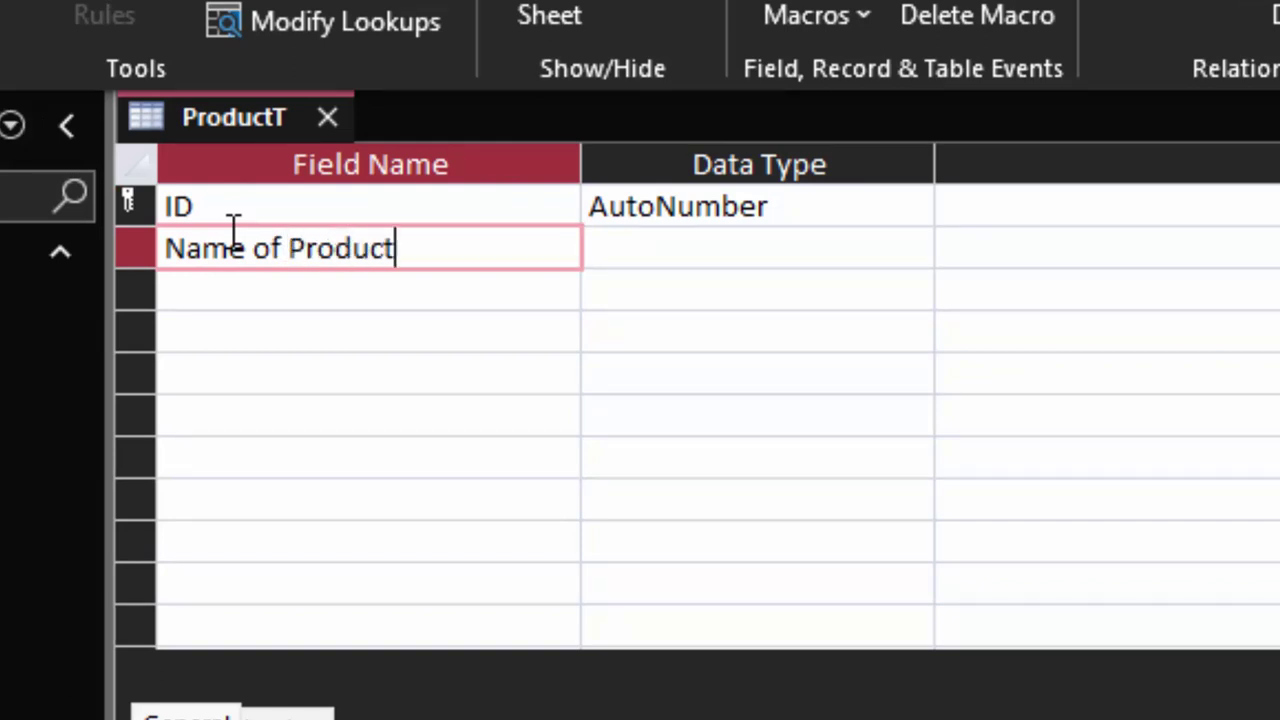
pyautogui.click(790, 252)
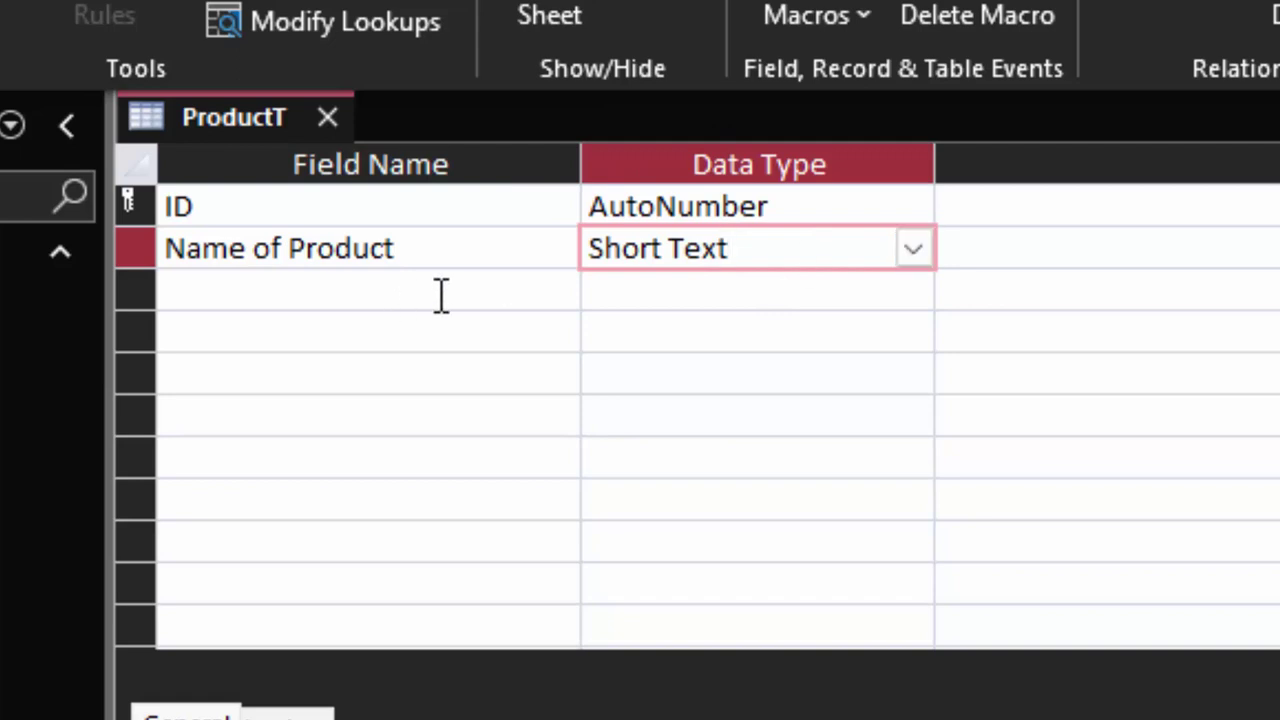
pyautogui.click(331, 300)
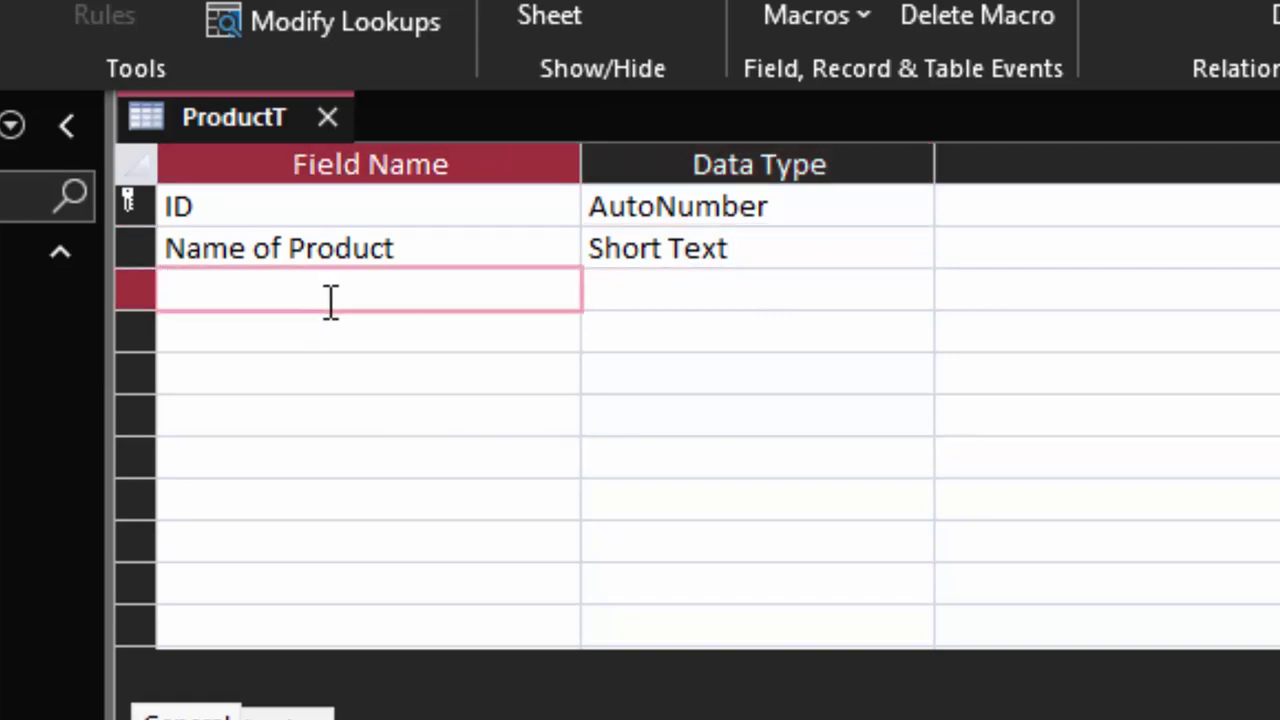
pyautogui.write('Proce')
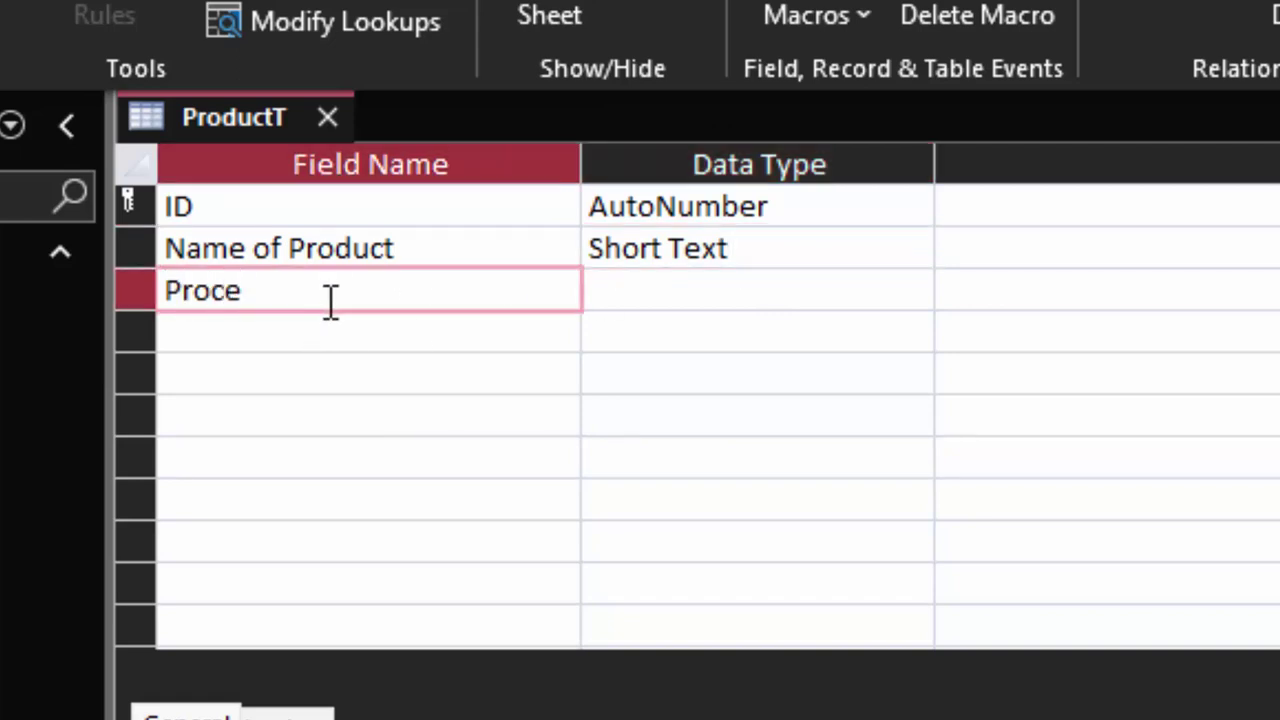
pyautogui.press('BackSpace')
pyautogui.press('BackSpace')
pyautogui.press('BackSpace')
pyautogui.write('ce')
pyautogui.press('Tab')
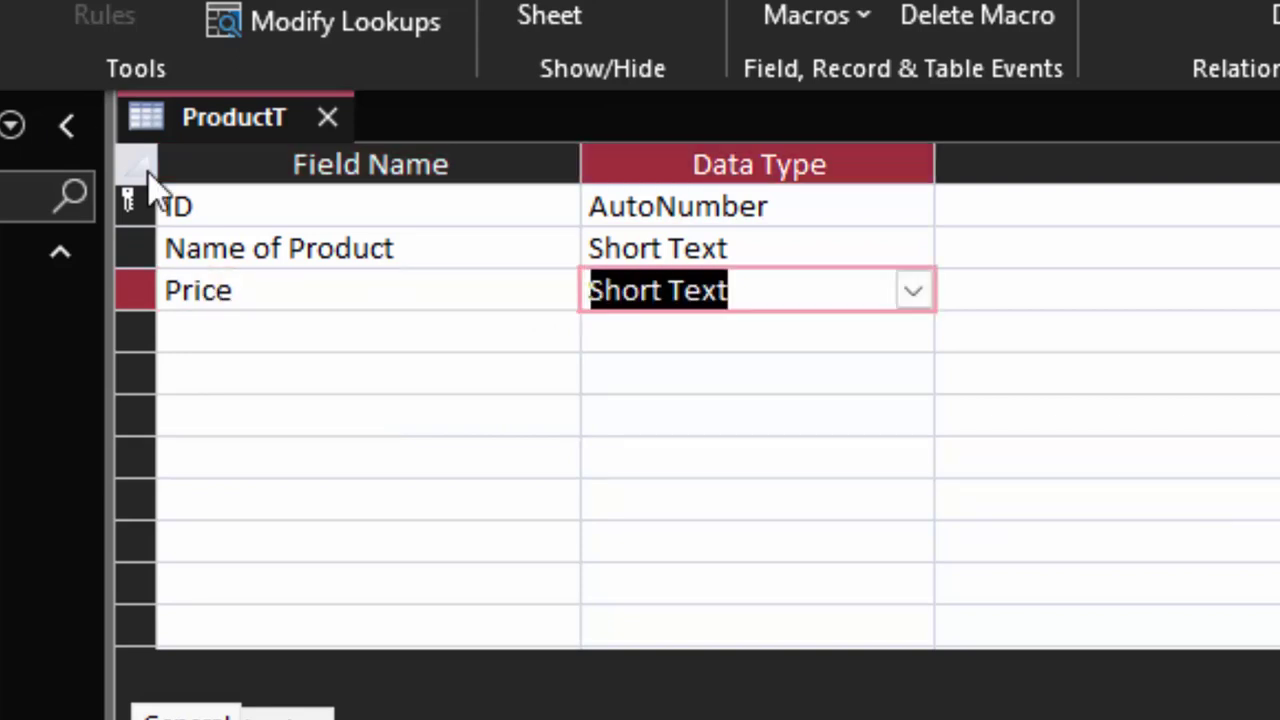
pyautogui.click(913, 291)
pyautogui.click(737, 592)
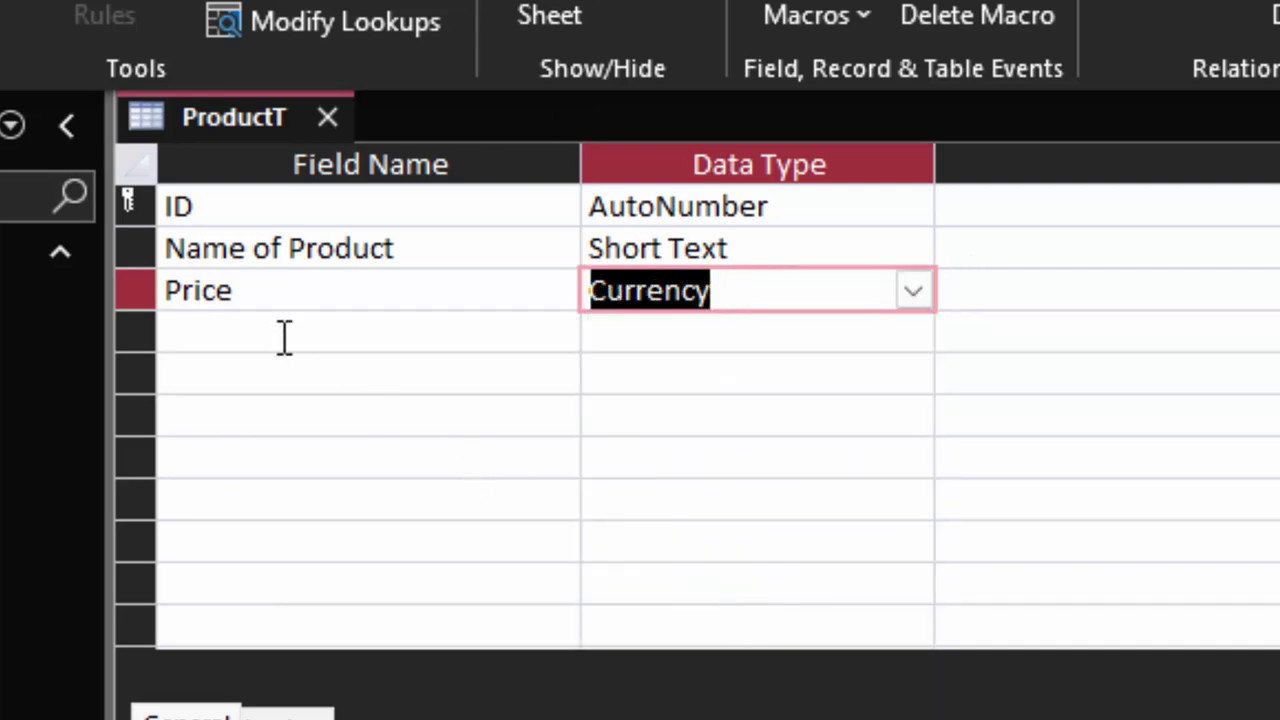
# Add a Qty Number field with Double size, then begin naming Total_Price below it
pyautogui.click(255, 332)
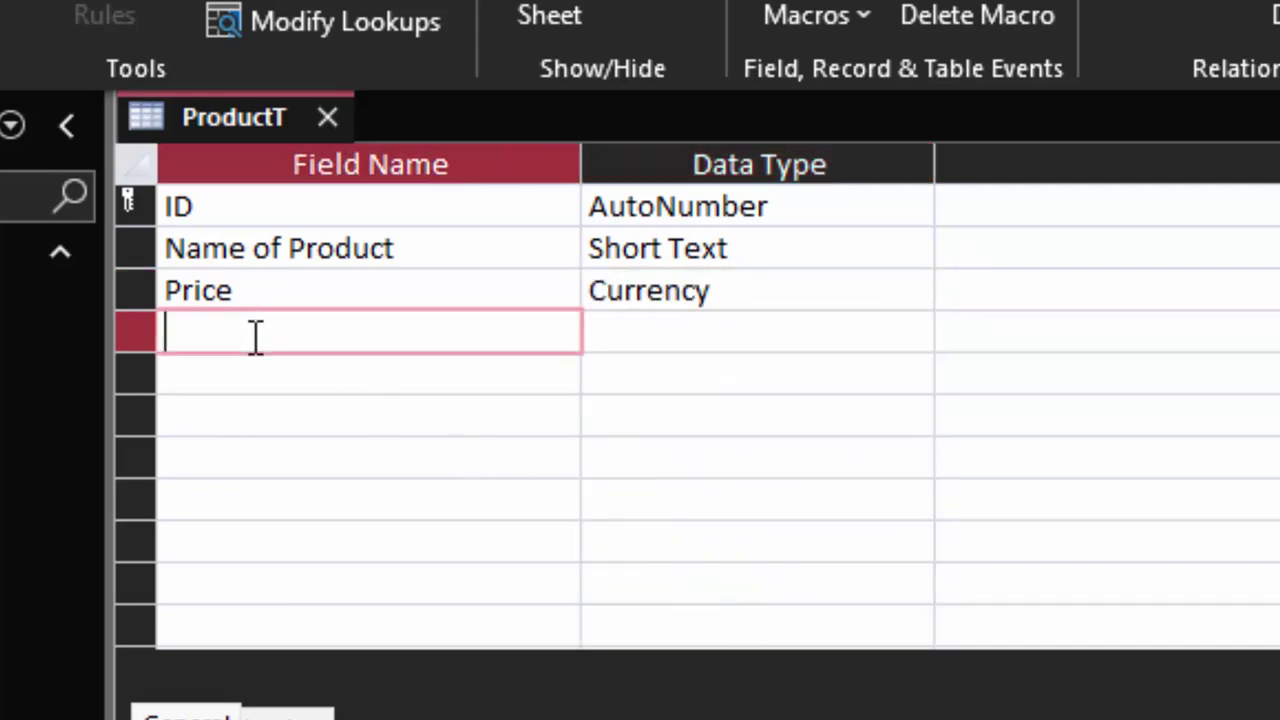
pyautogui.write('Qty')
pyautogui.press('Tab')
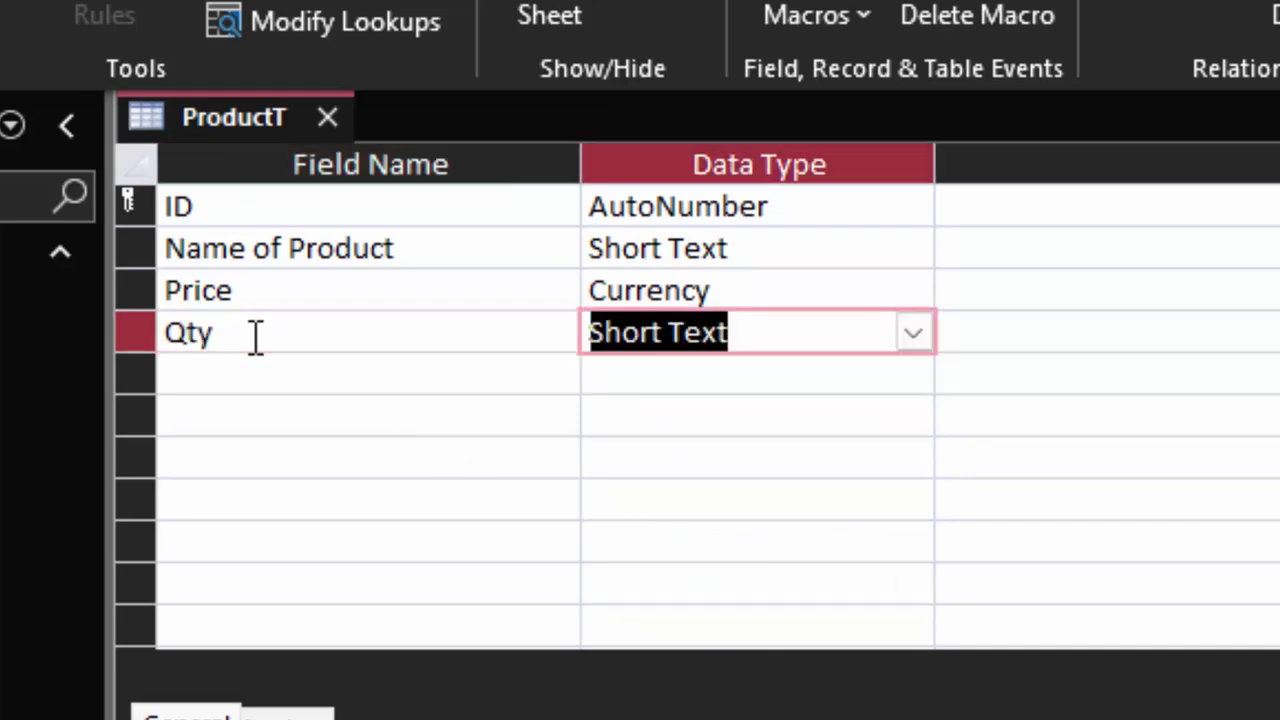
pyautogui.click(912, 336)
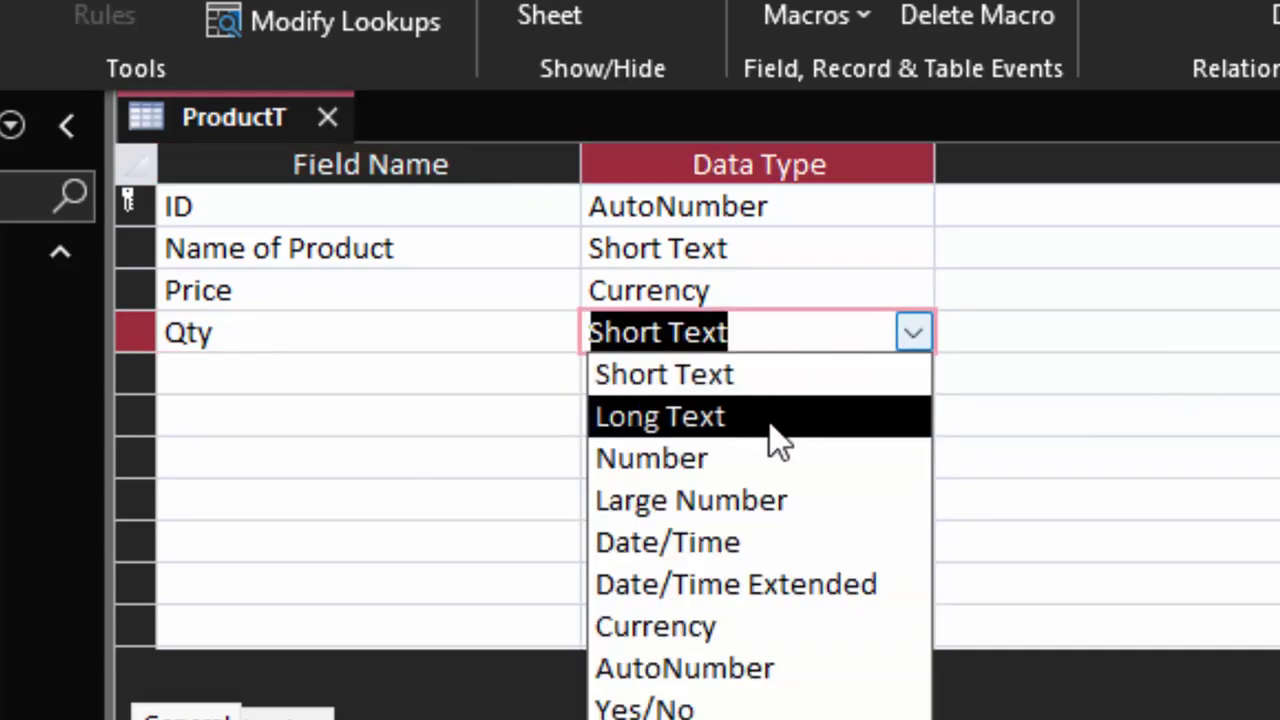
pyautogui.click(749, 462)
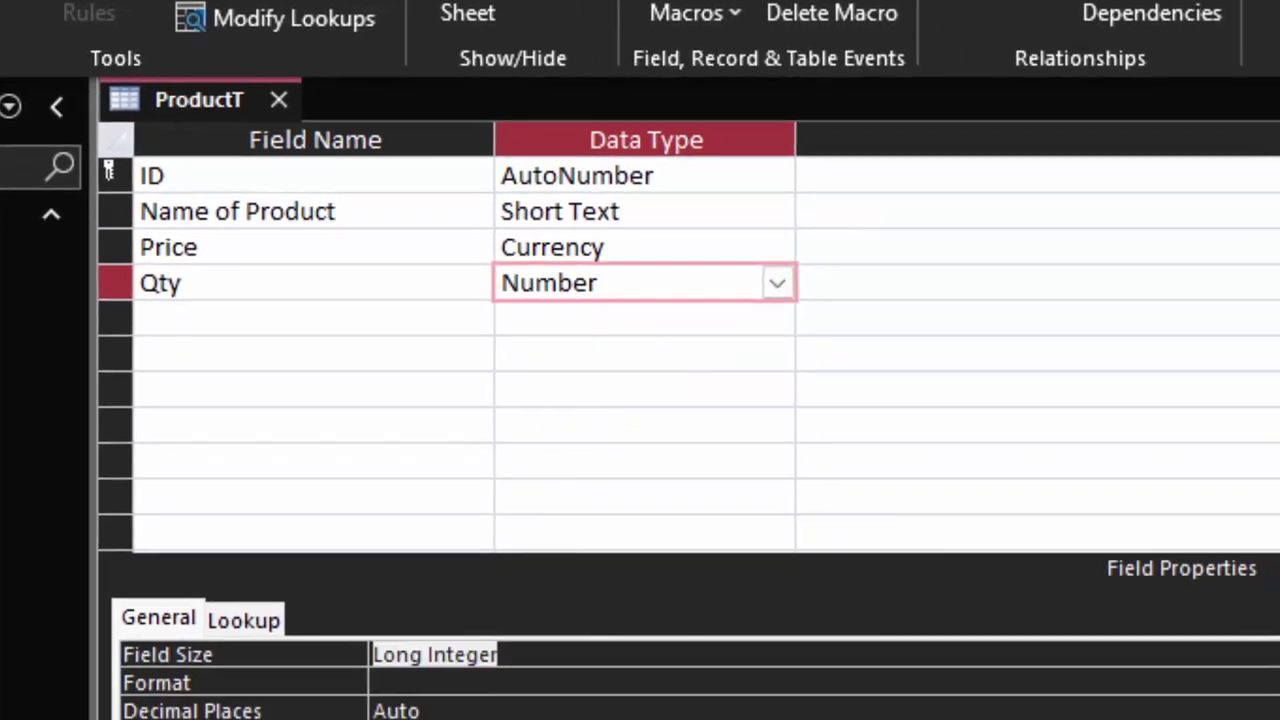
pyautogui.press('F6')
pyautogui.write('singles')
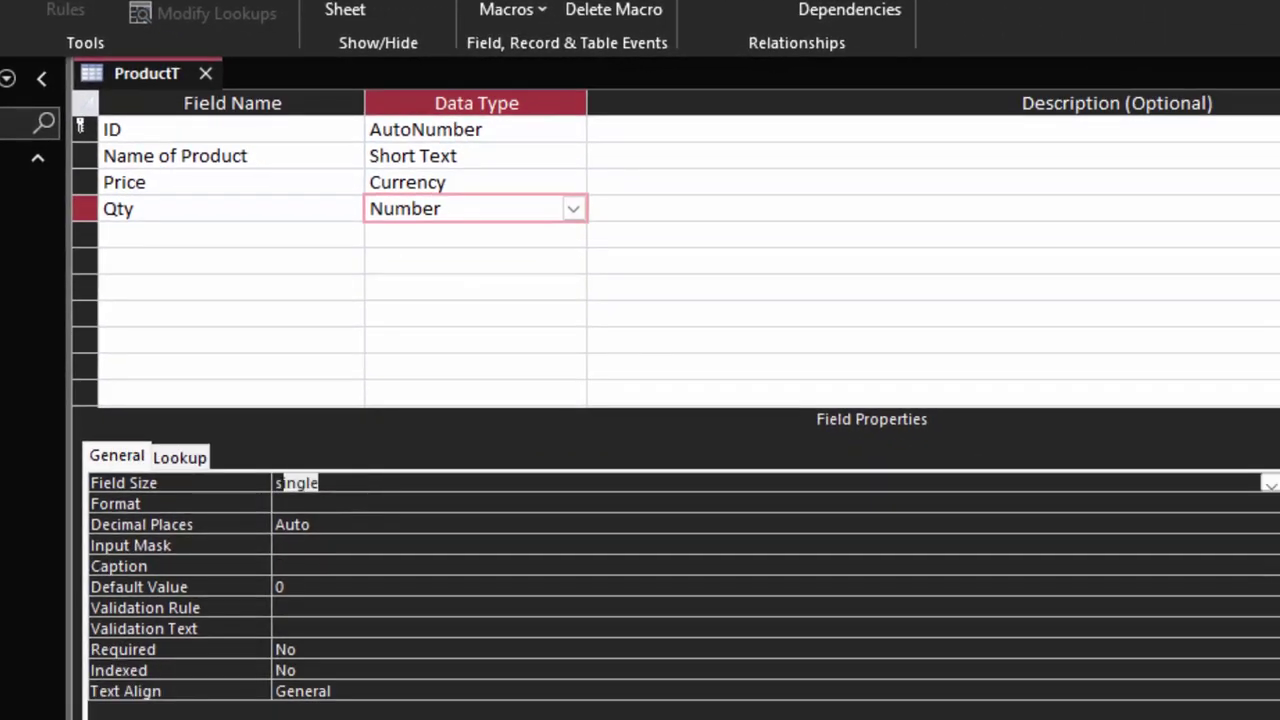
pyautogui.press('BackSpace')
pyautogui.write('d')
pyautogui.click(153, 233)
pyautogui.write('To')
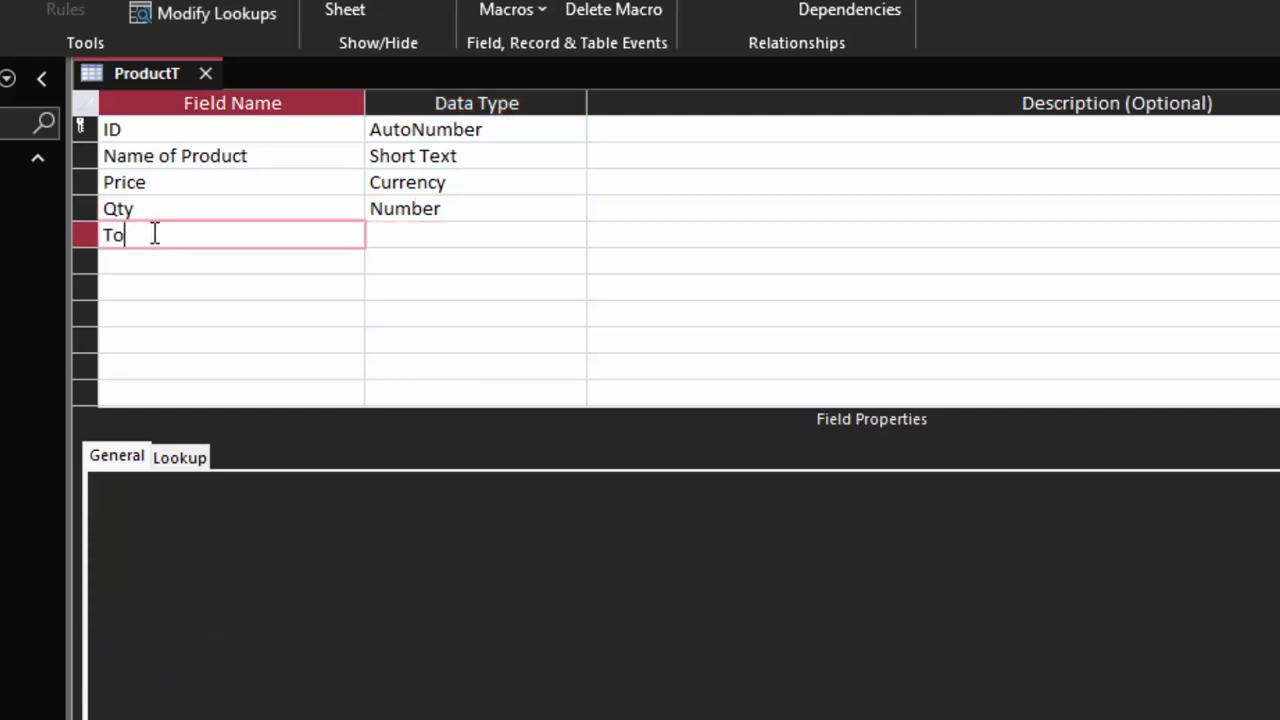
pyautogui.write('tal_Price')
# Make Total_Price a Calculated field with expression [Price]*[Qty]
pyautogui.click(423, 240)
pyautogui.click(574, 235)
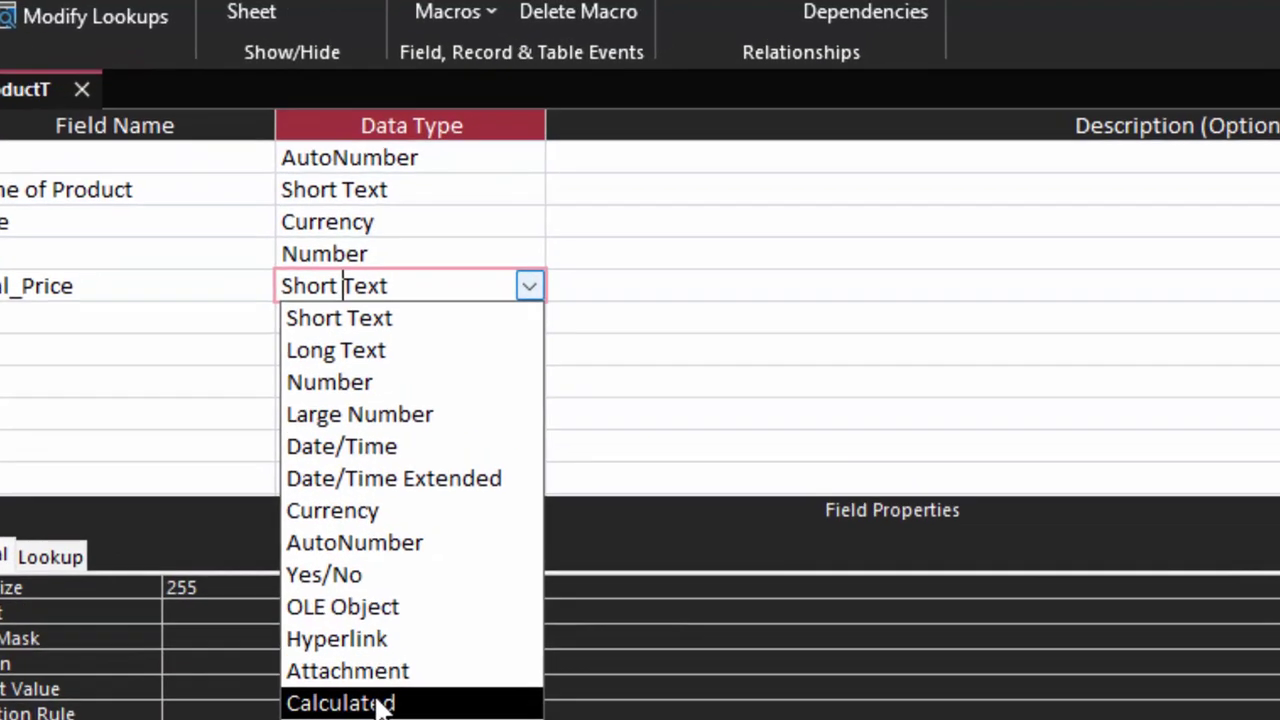
pyautogui.click(449, 578)
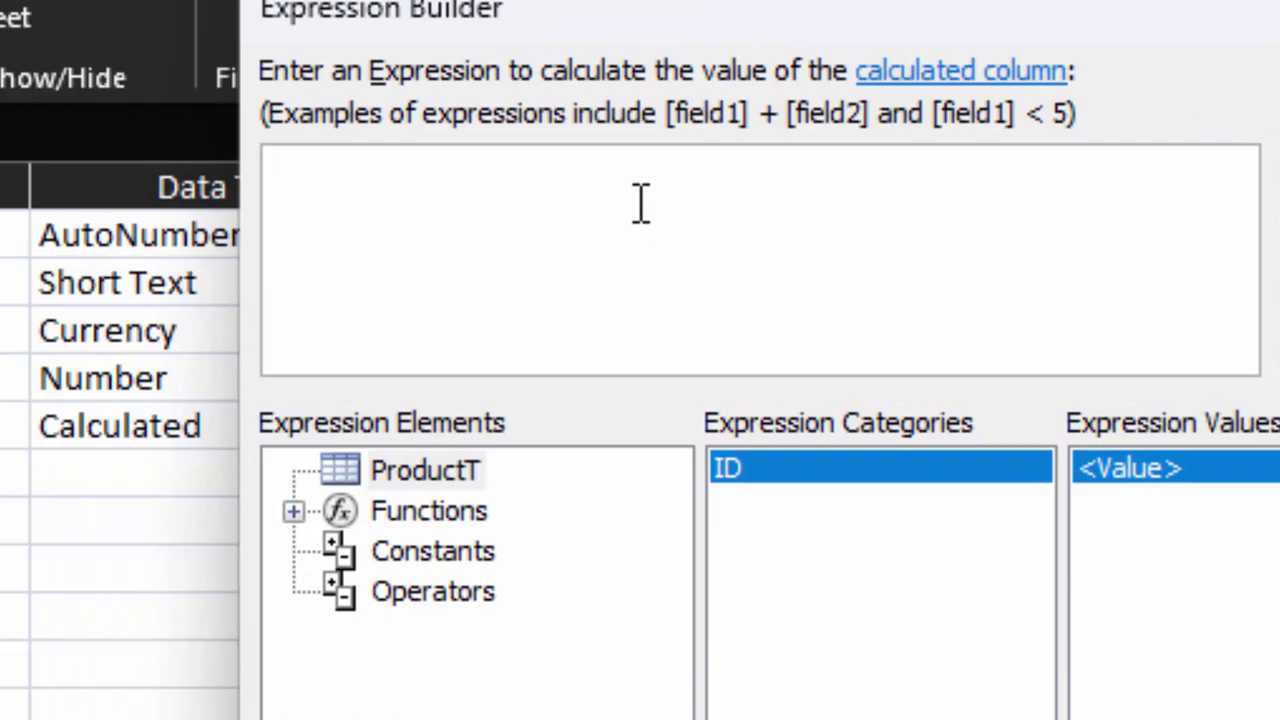
pyautogui.write('[Pric')
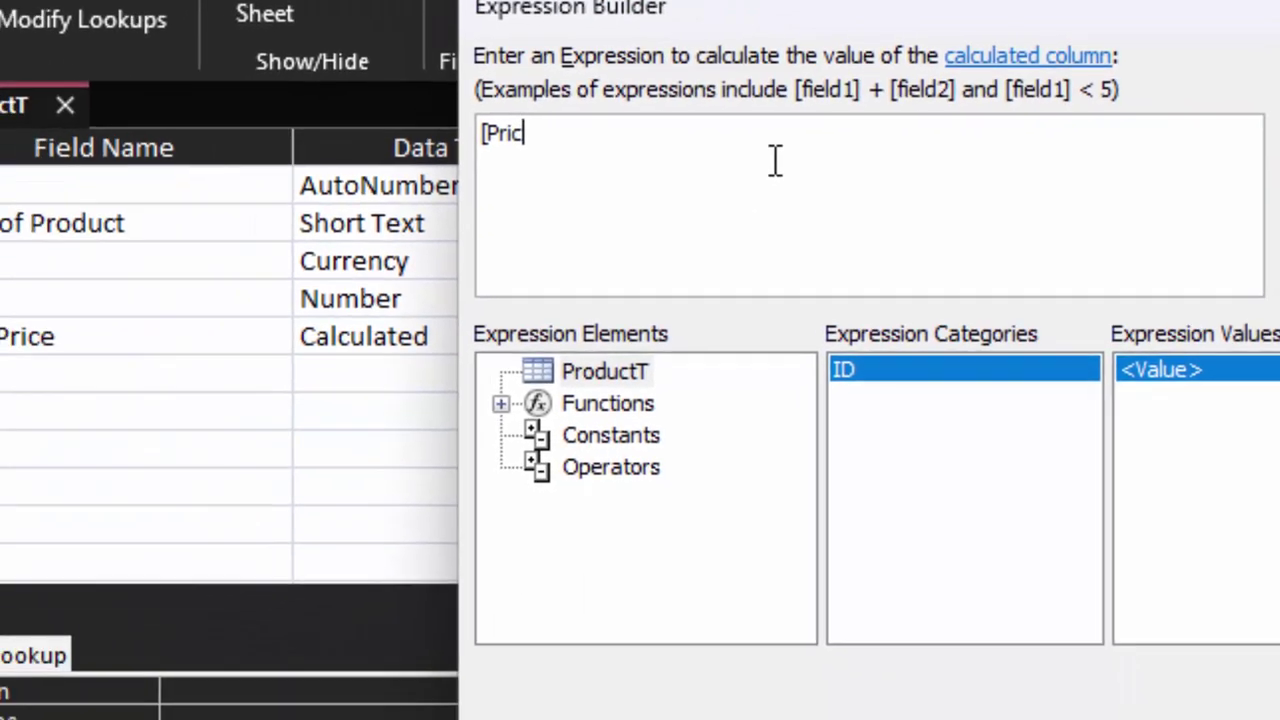
pyautogui.write('e ')
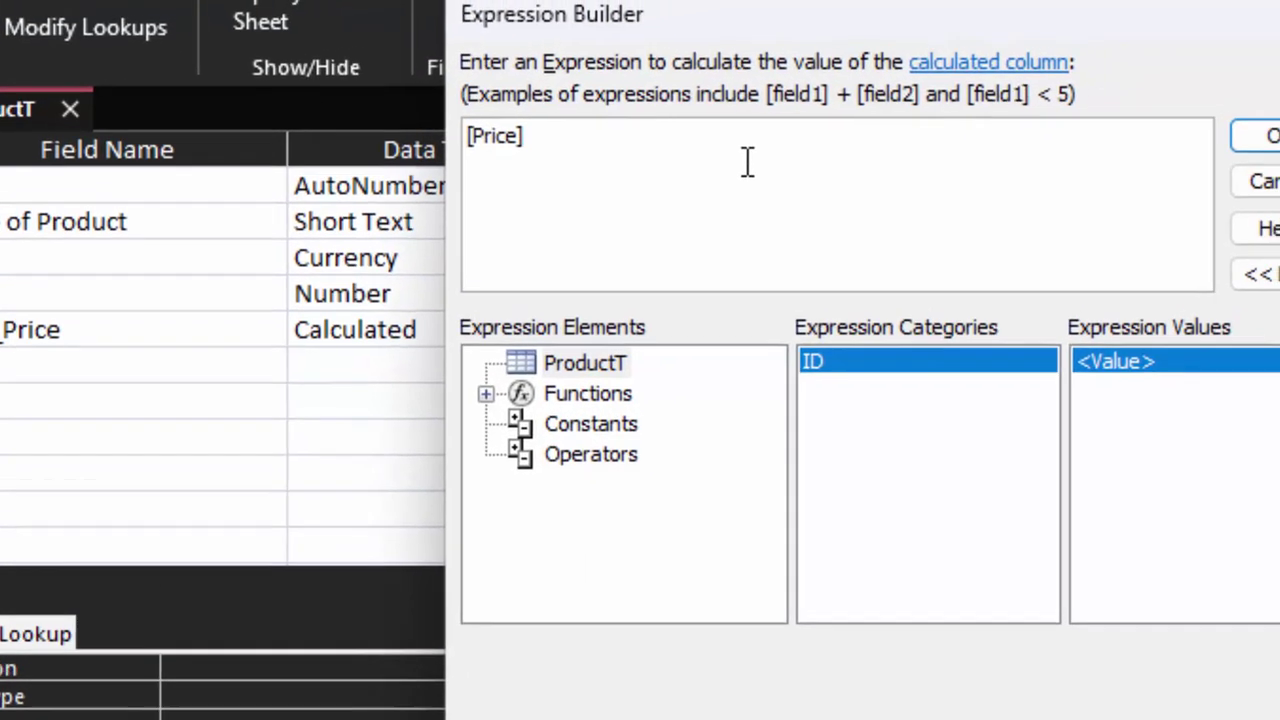
pyautogui.write(' *[')
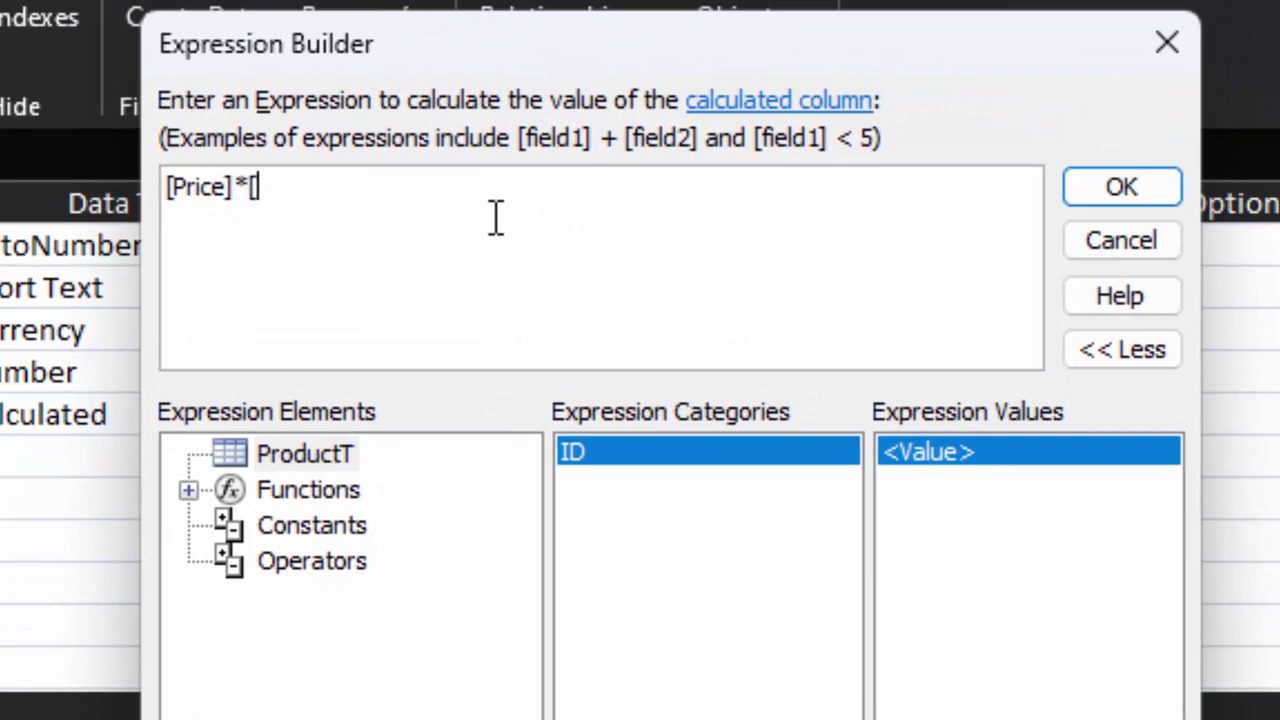
pyautogui.write('Qty]')
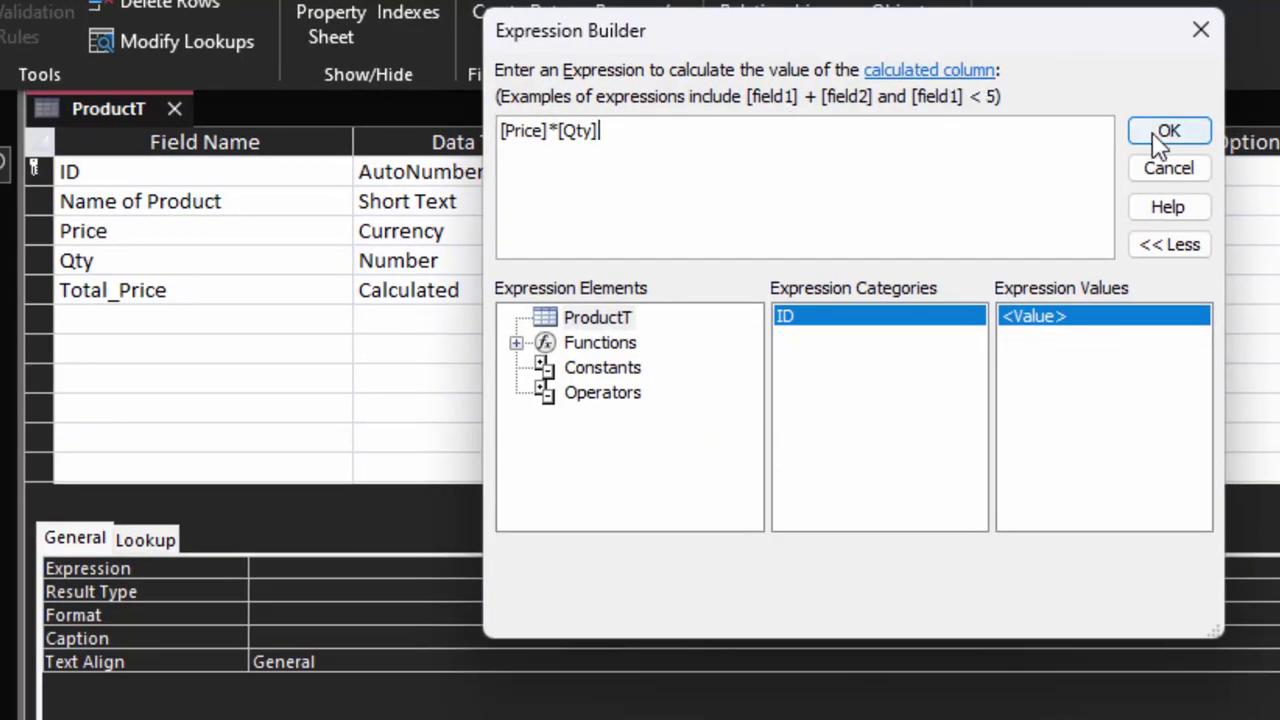
pyautogui.click(1160, 140)
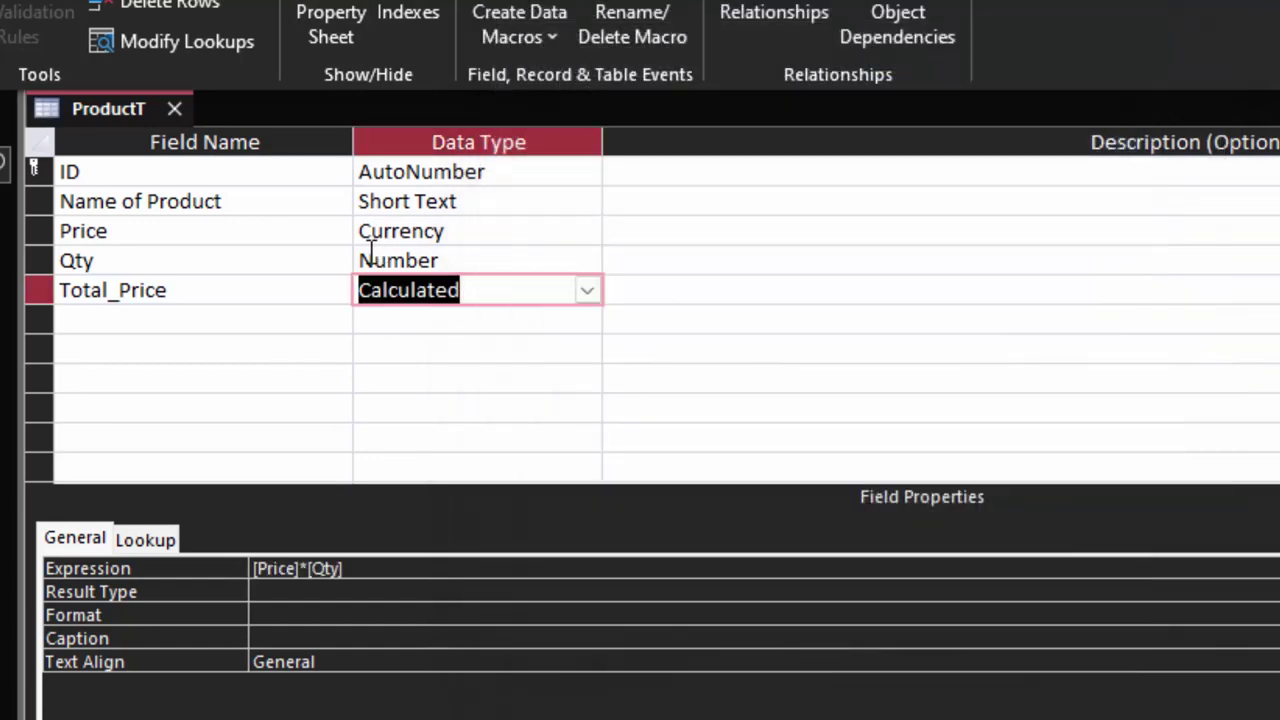
# Add a Tax_Amount Number field with Percent format
pyautogui.click(136, 322)
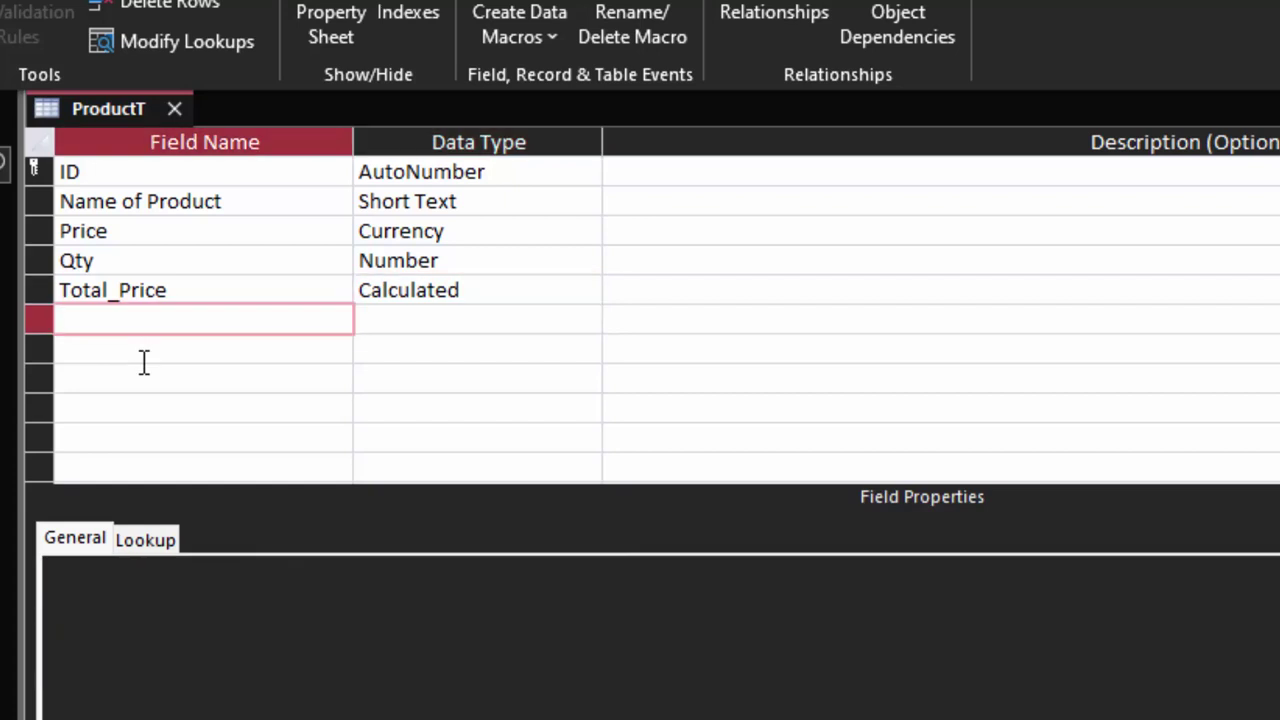
pyautogui.write('Tax_A')
pyautogui.write('mou')
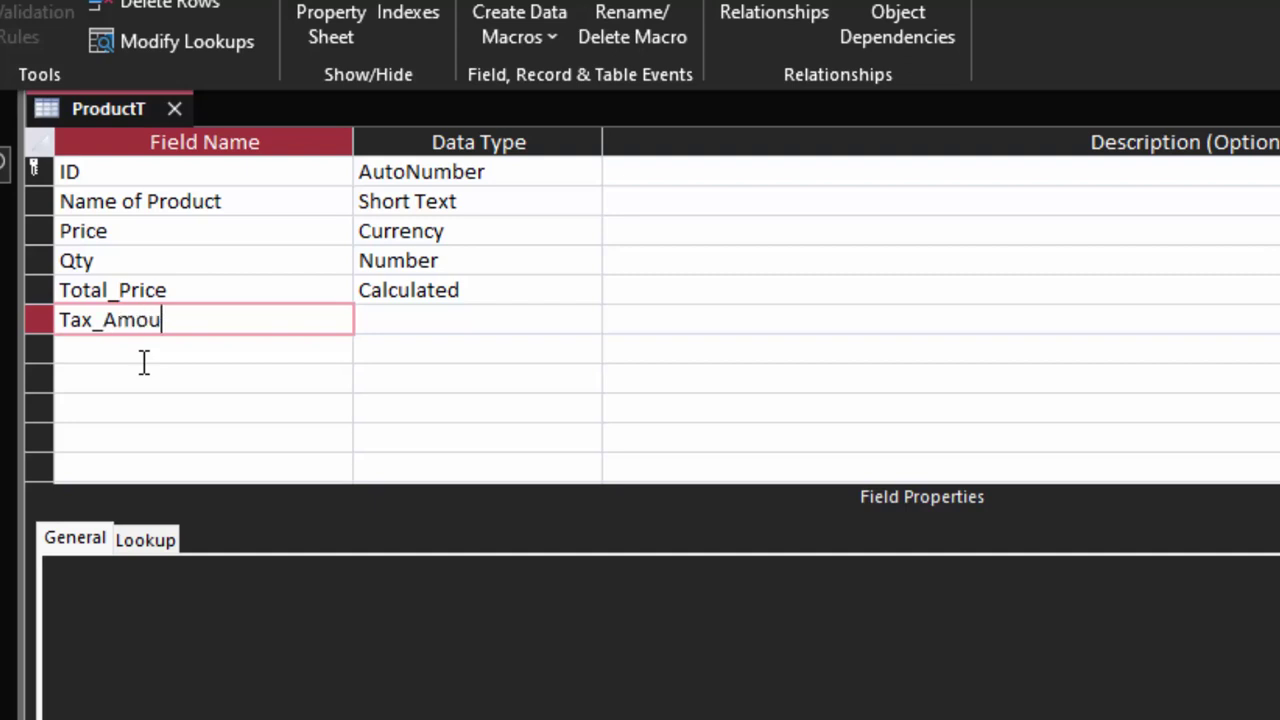
pyautogui.write('nt')
pyautogui.click(452, 312)
pyautogui.click(588, 320)
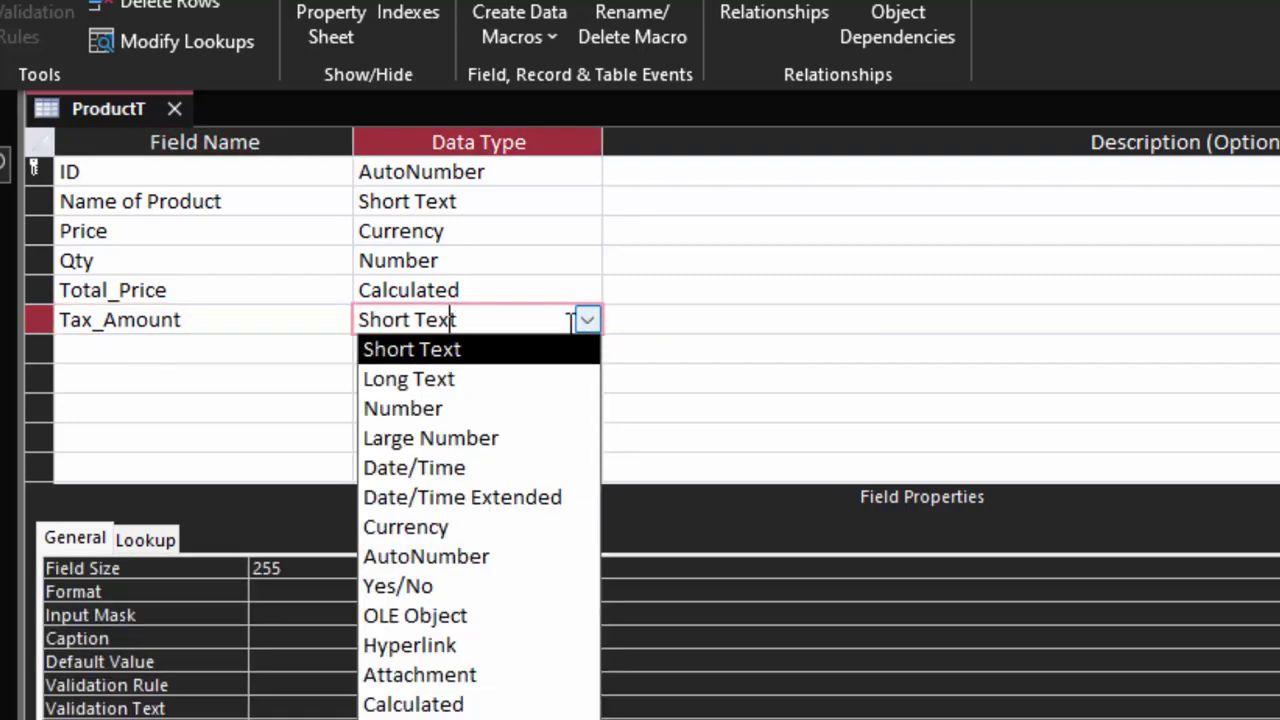
pyautogui.click(450, 406)
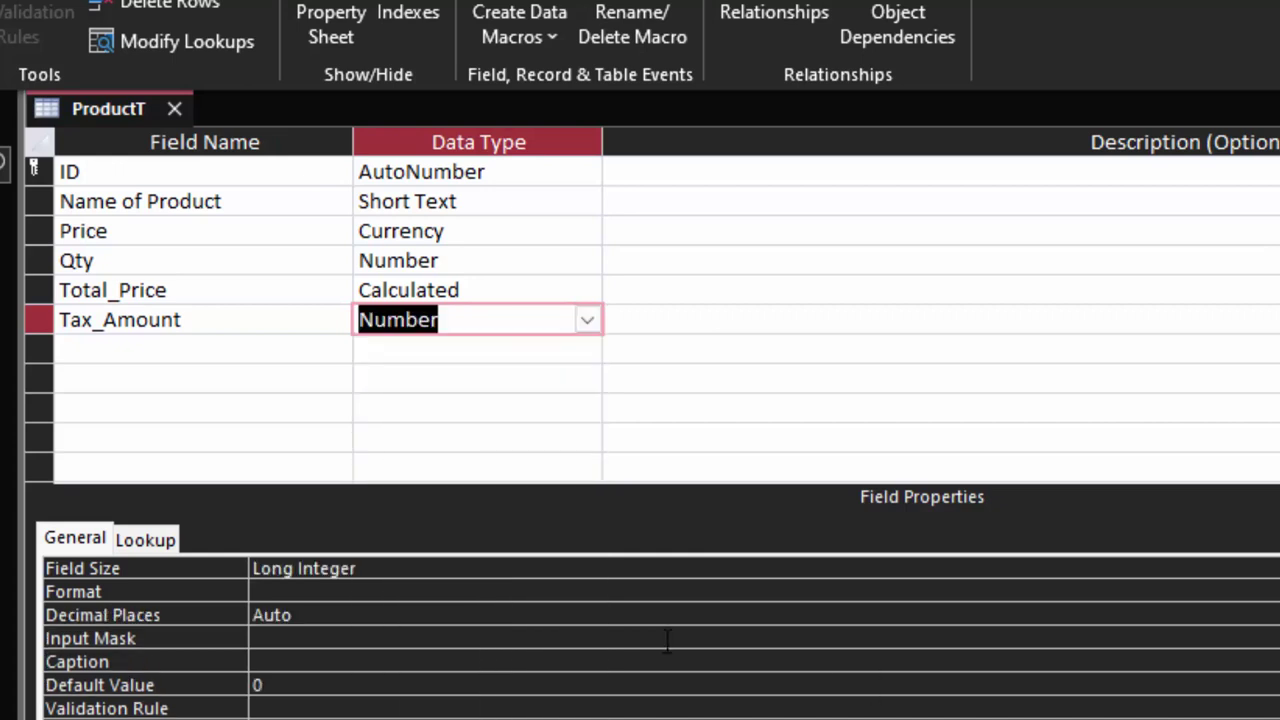
pyautogui.click(389, 594)
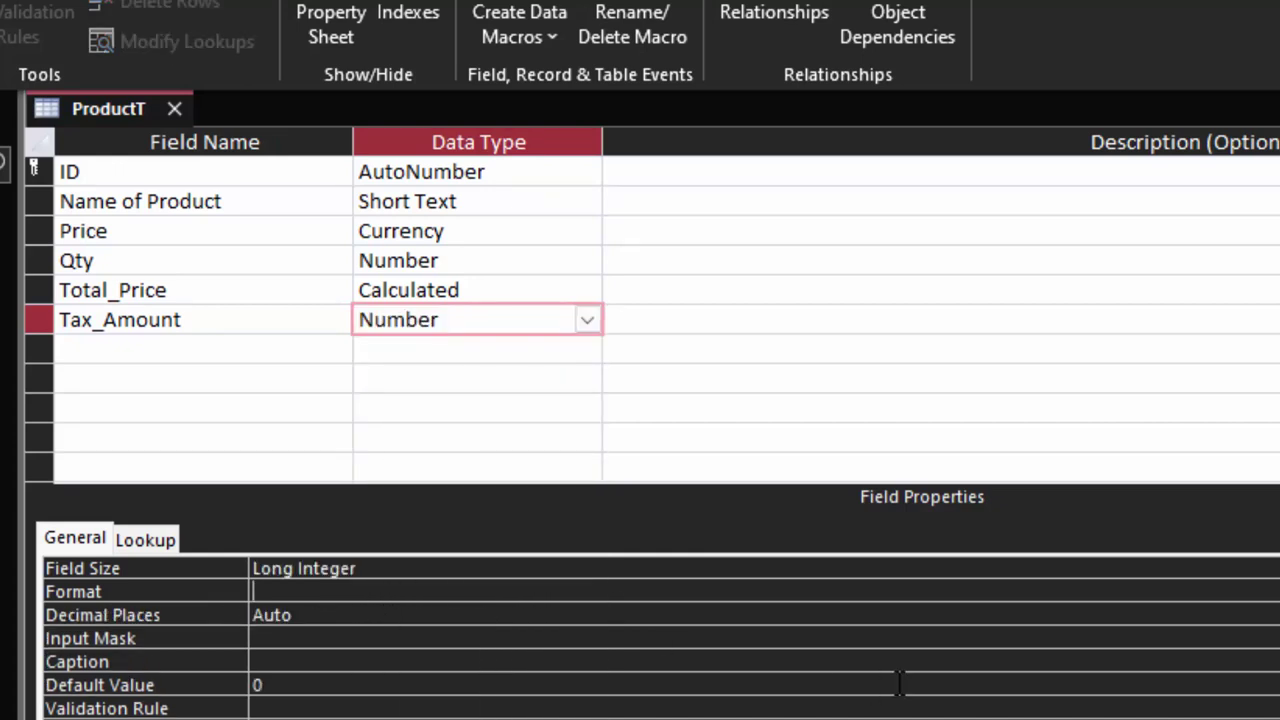
pyautogui.hotkey('alt', 'Down')
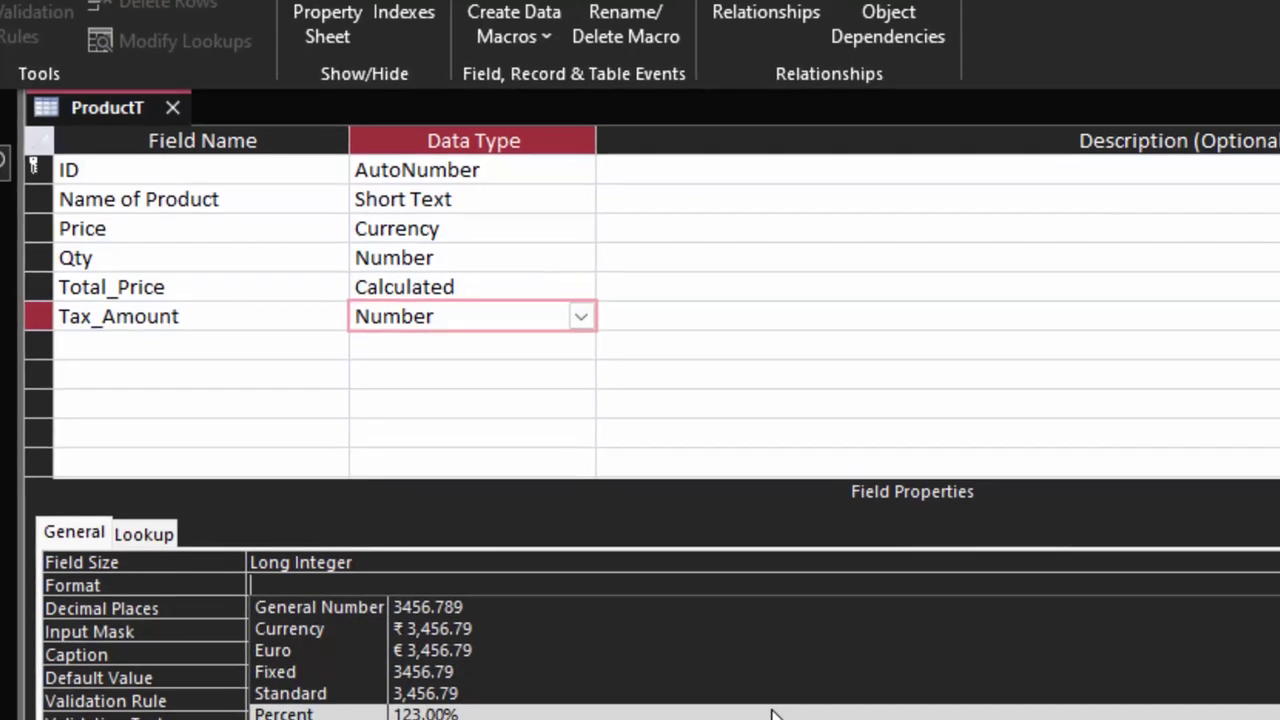
pyautogui.click(775, 717)
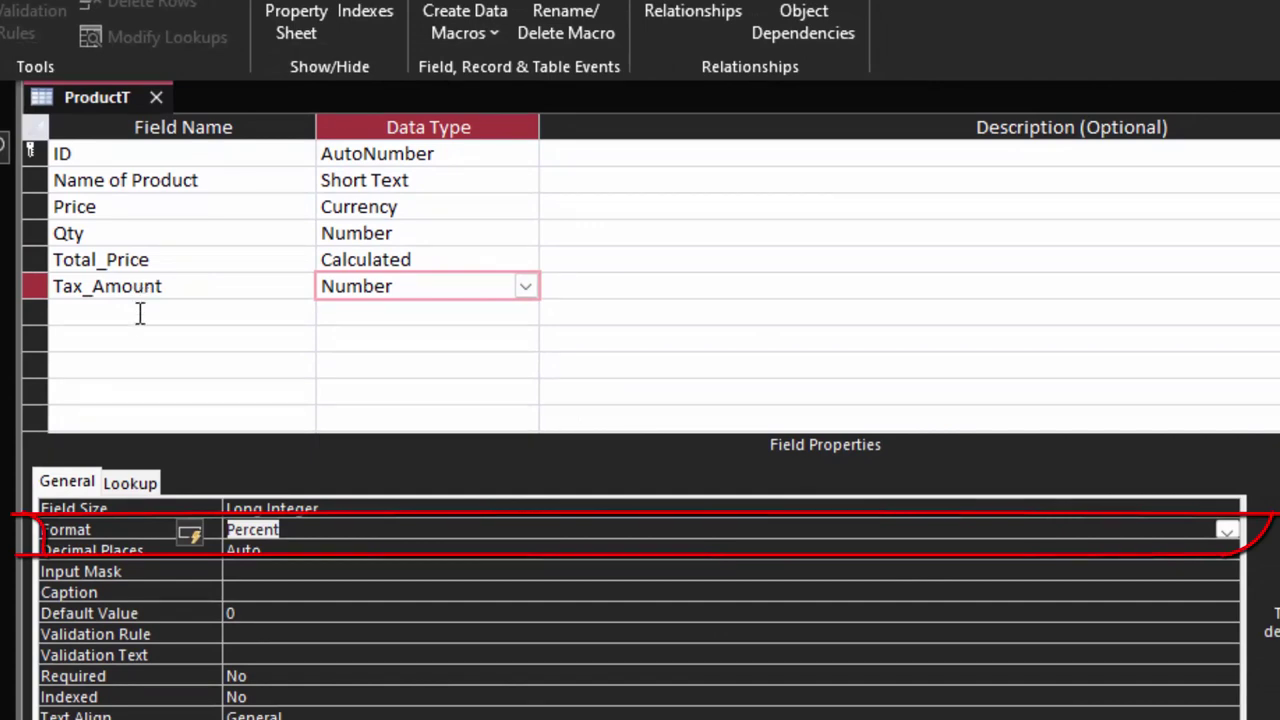
pyautogui.click(142, 315)
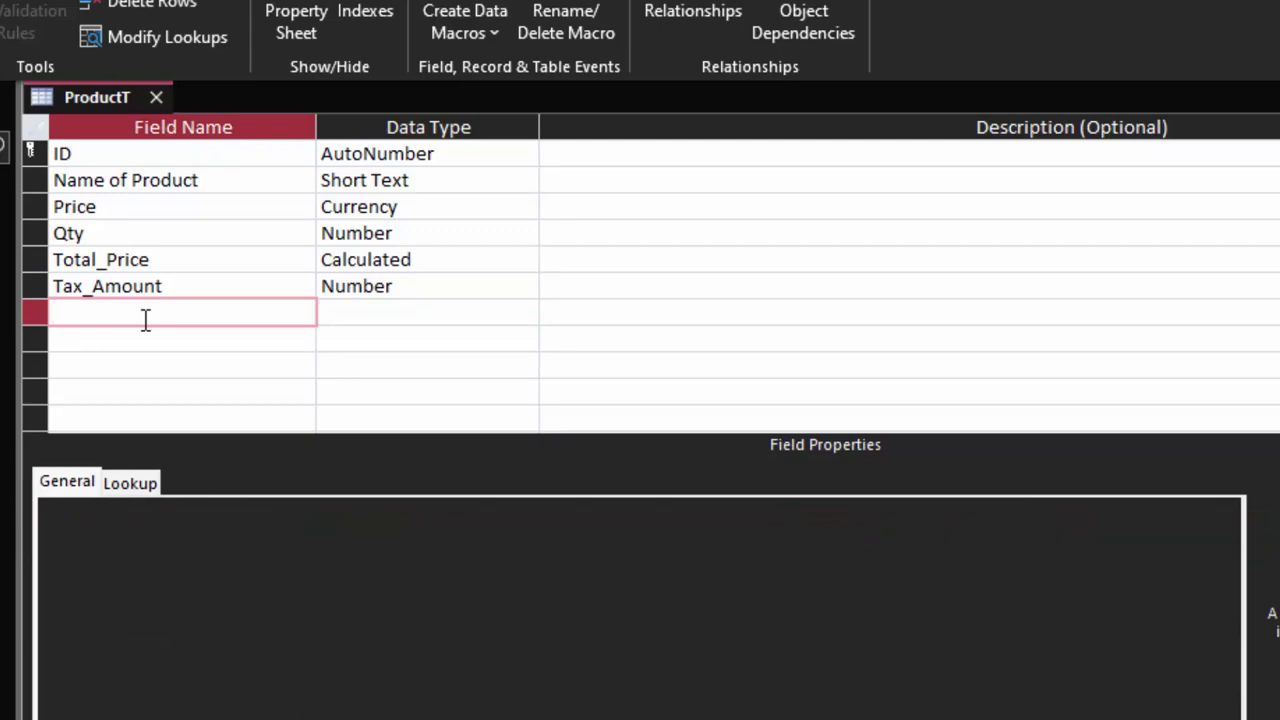
# Add a Total_Tax field with the Calculated data type
pyautogui.write('Total_')
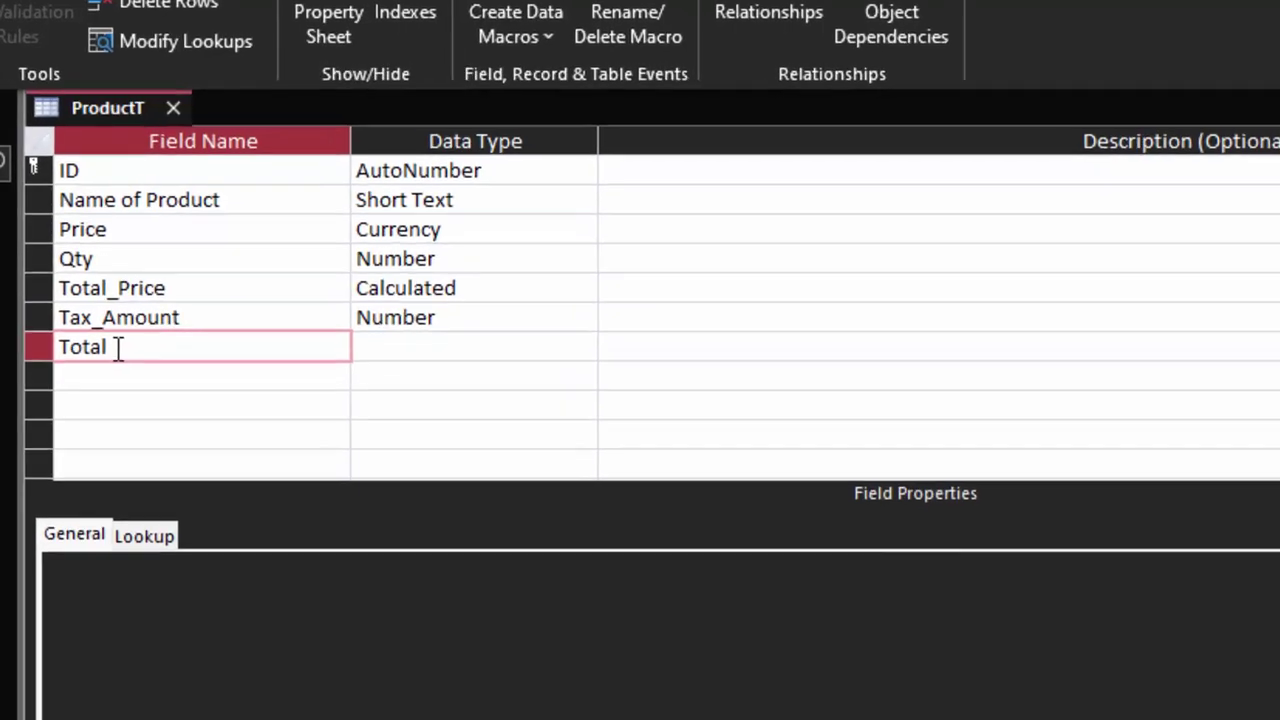
pyautogui.write('Tax')
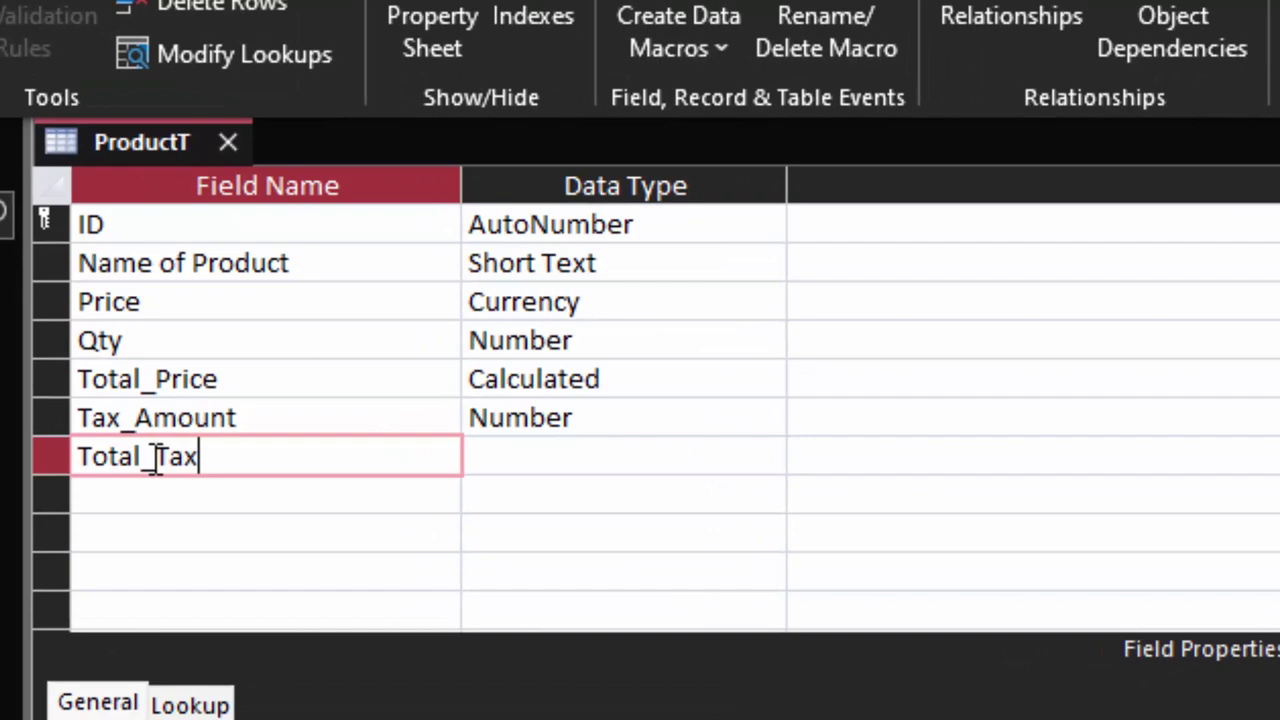
pyautogui.click(523, 456)
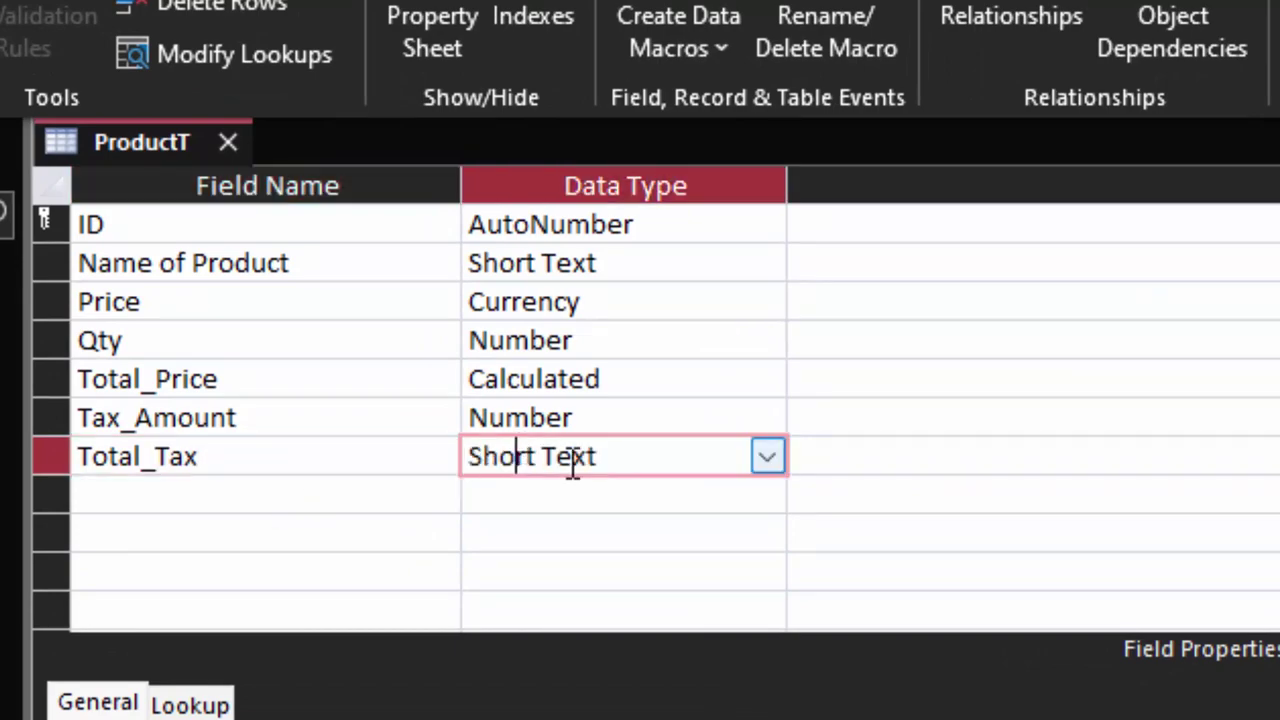
pyautogui.click(766, 458)
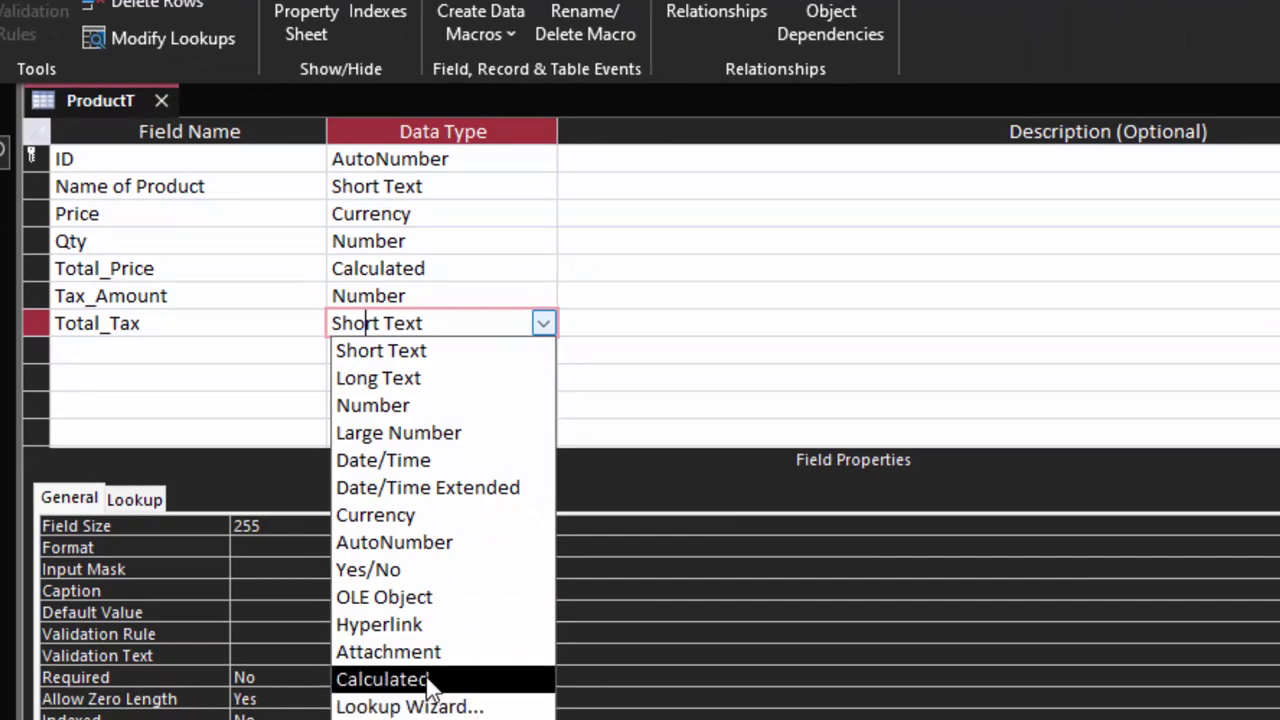
pyautogui.click(420, 679)
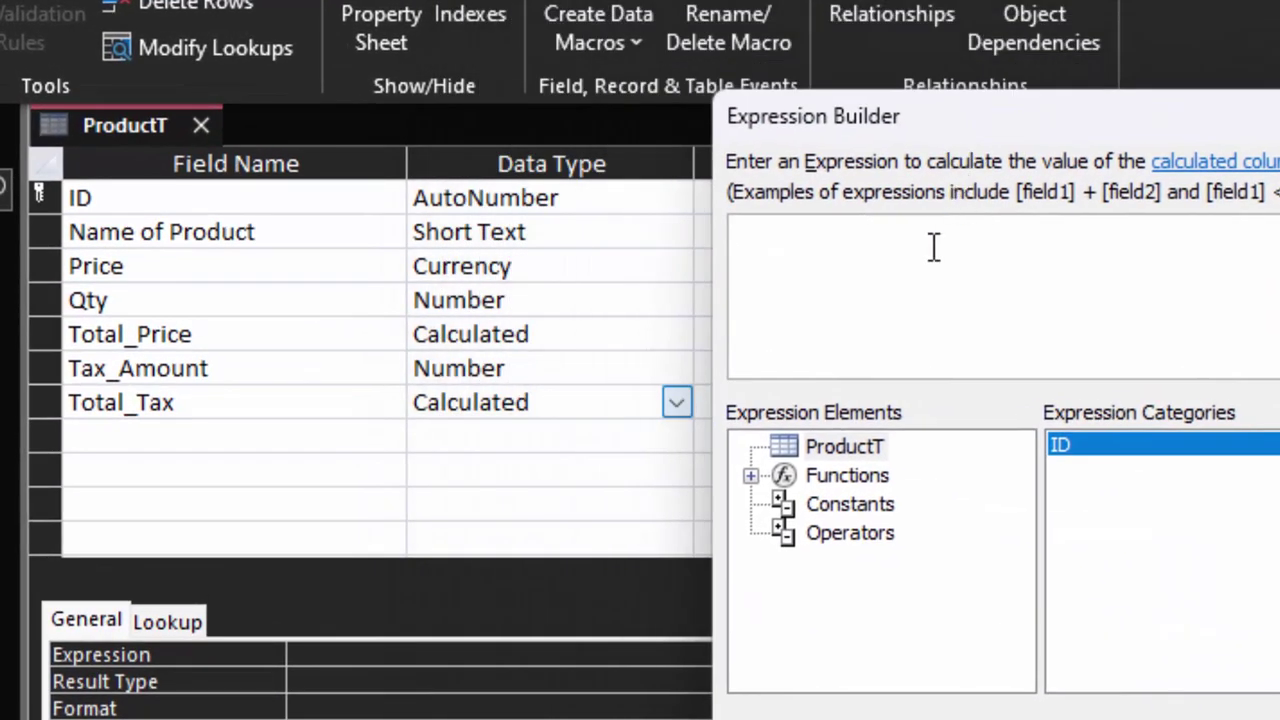
# Enter and confirm the Total_Tax expression [Total_Price]*[Tax_Amount]
pyautogui.click(928, 259)
pyautogui.write('T')
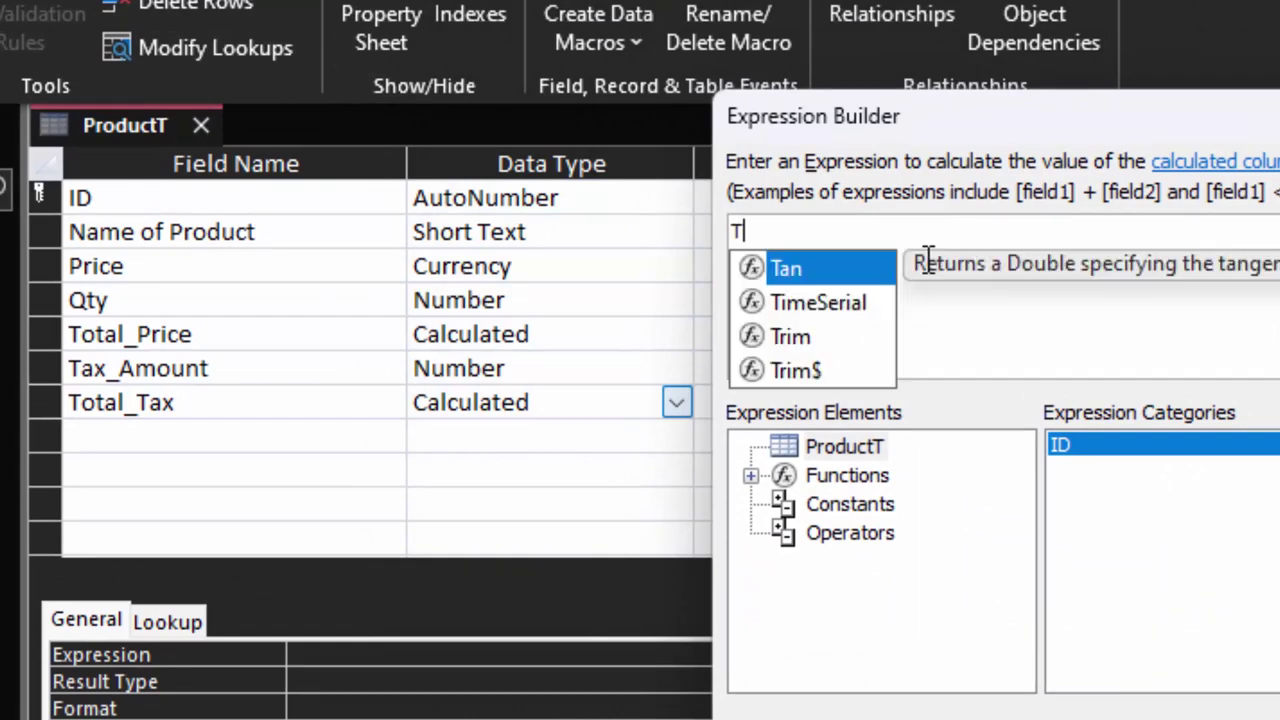
pyautogui.write('otal_')
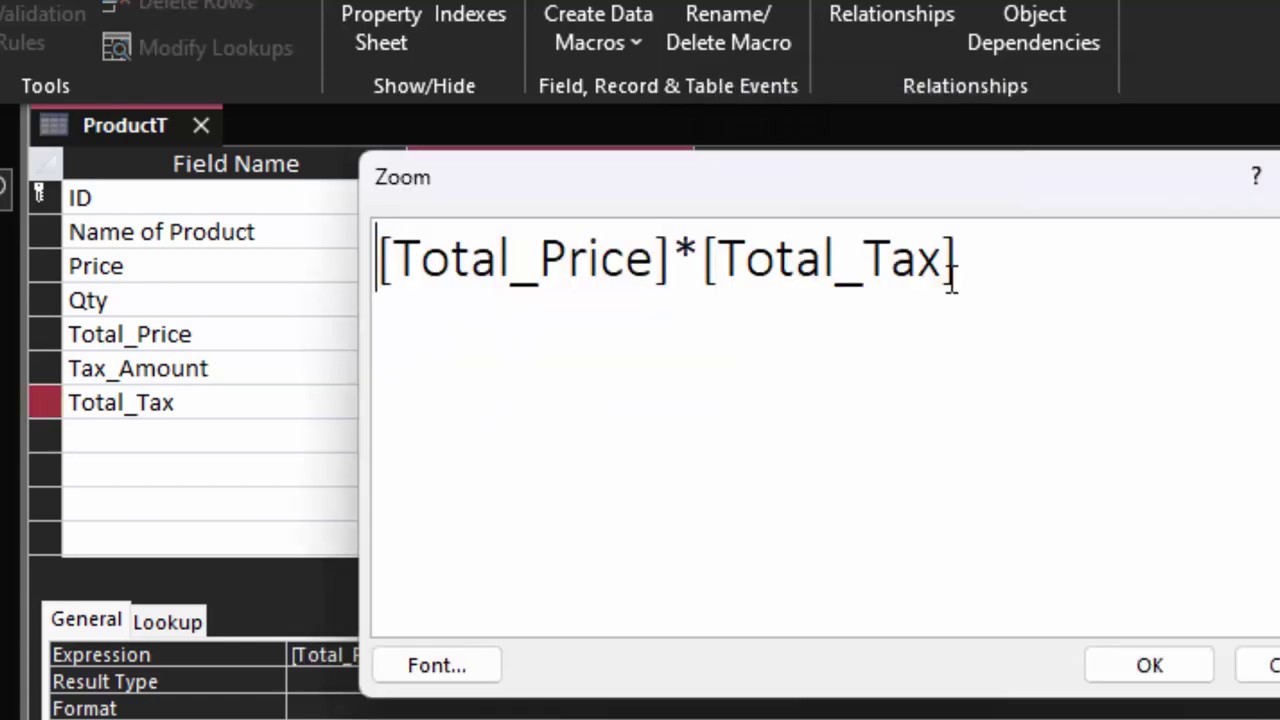
pyautogui.click(950, 282)
pyautogui.press('BackSpace')
pyautogui.press('BackSpace')
pyautogui.press('BackSpace')
pyautogui.press('BackSpace')
pyautogui.press('BackSpace')
pyautogui.press('BackSpace')
pyautogui.press('BackSpace')
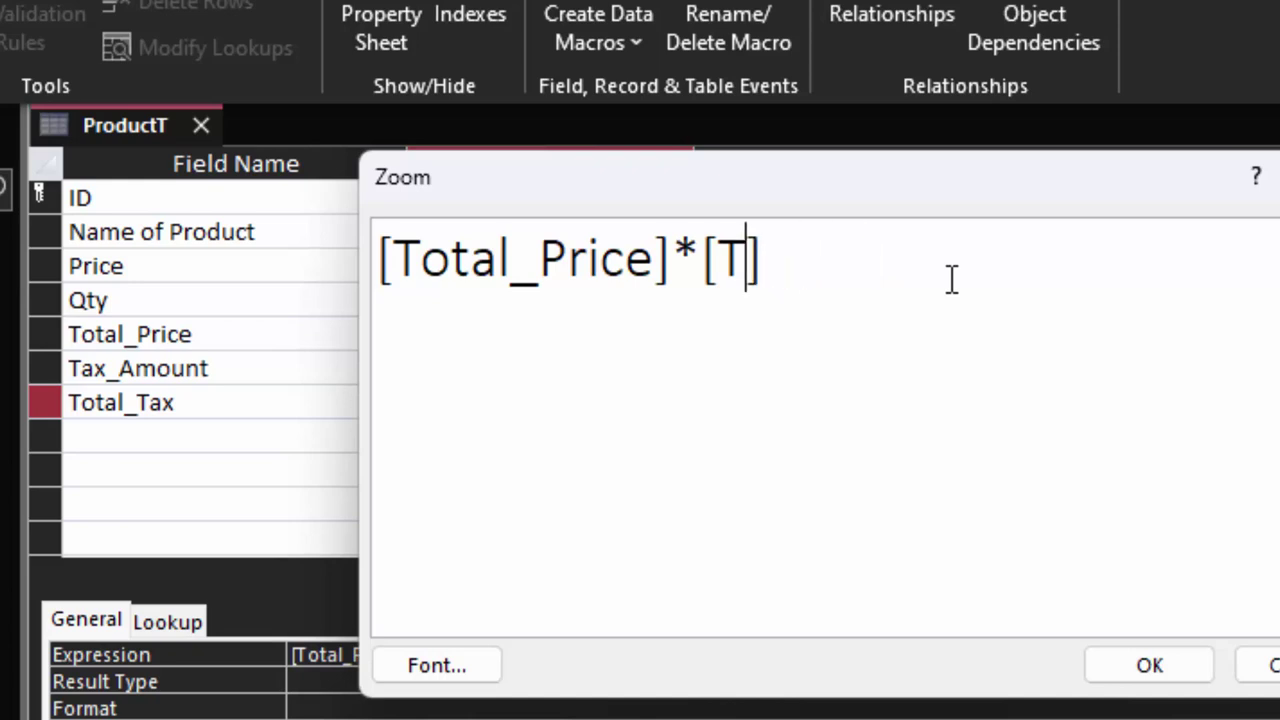
pyautogui.write('ax_')
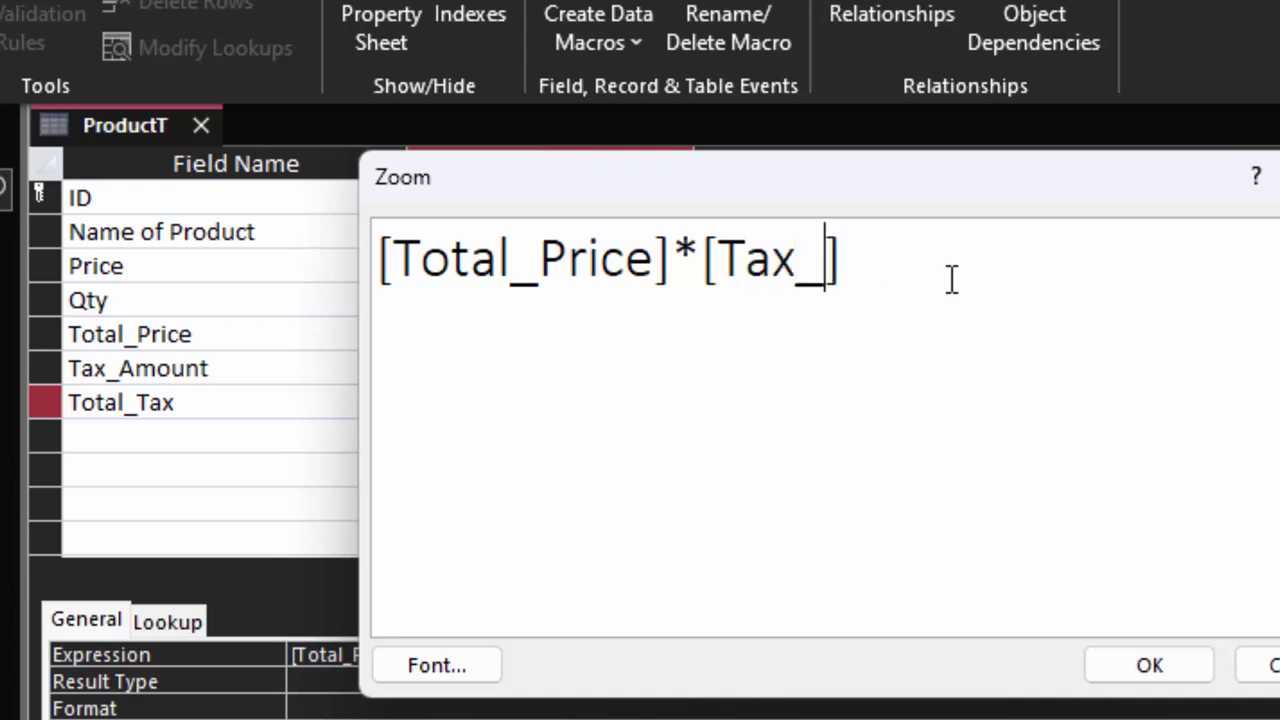
pyautogui.write('amount')
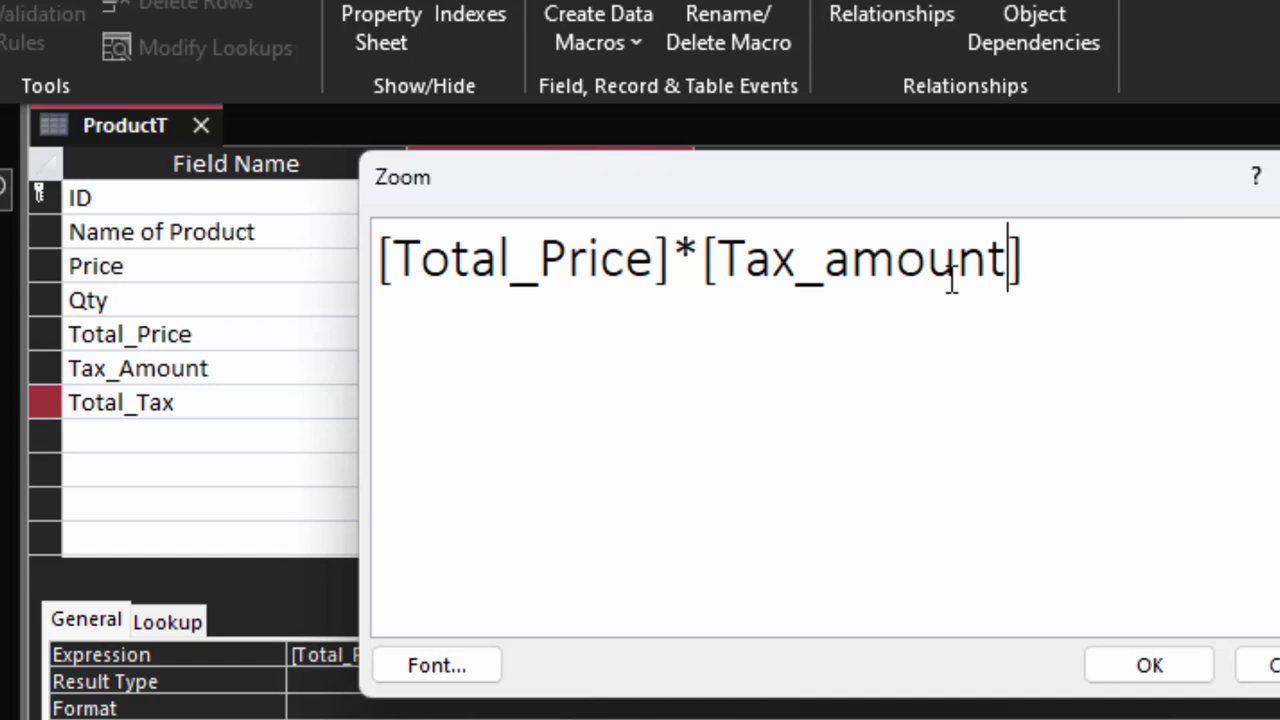
pyautogui.press('Left')
pyautogui.press('Left')
pyautogui.press('Left')
pyautogui.press('Left')
pyautogui.press('Left')
pyautogui.press('Delete')
pyautogui.write('A')
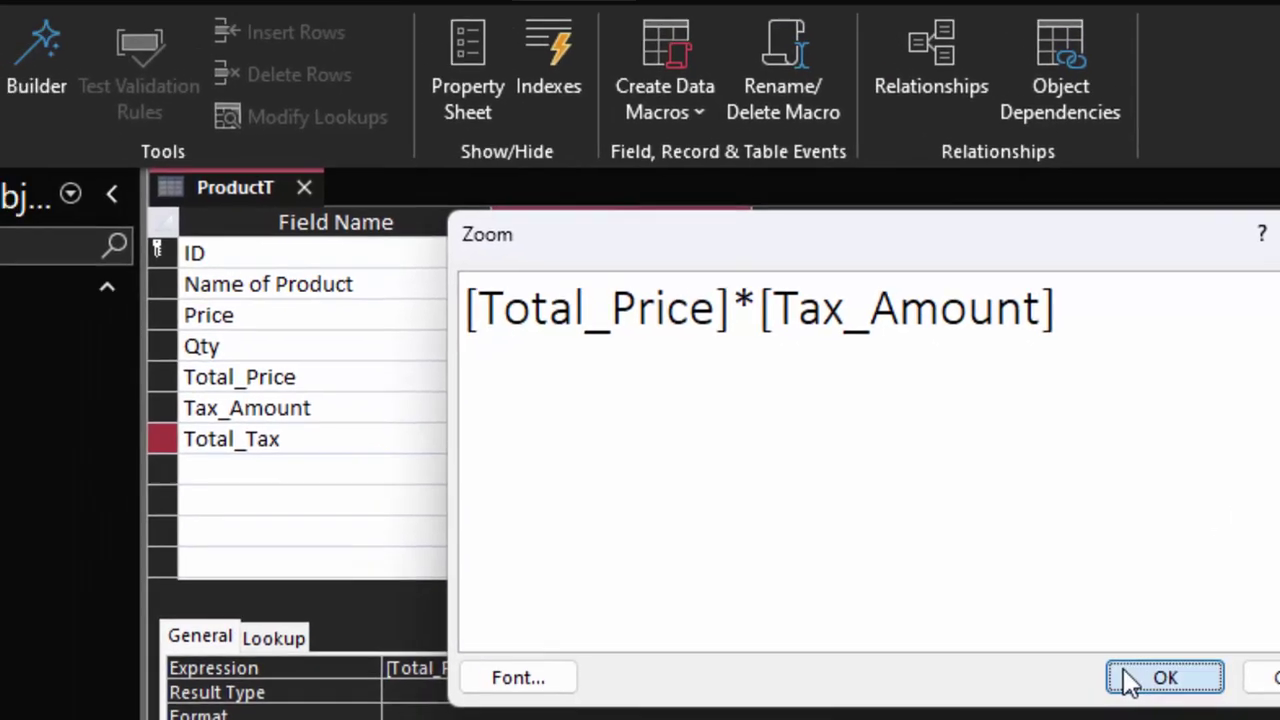
pyautogui.click(1125, 668)
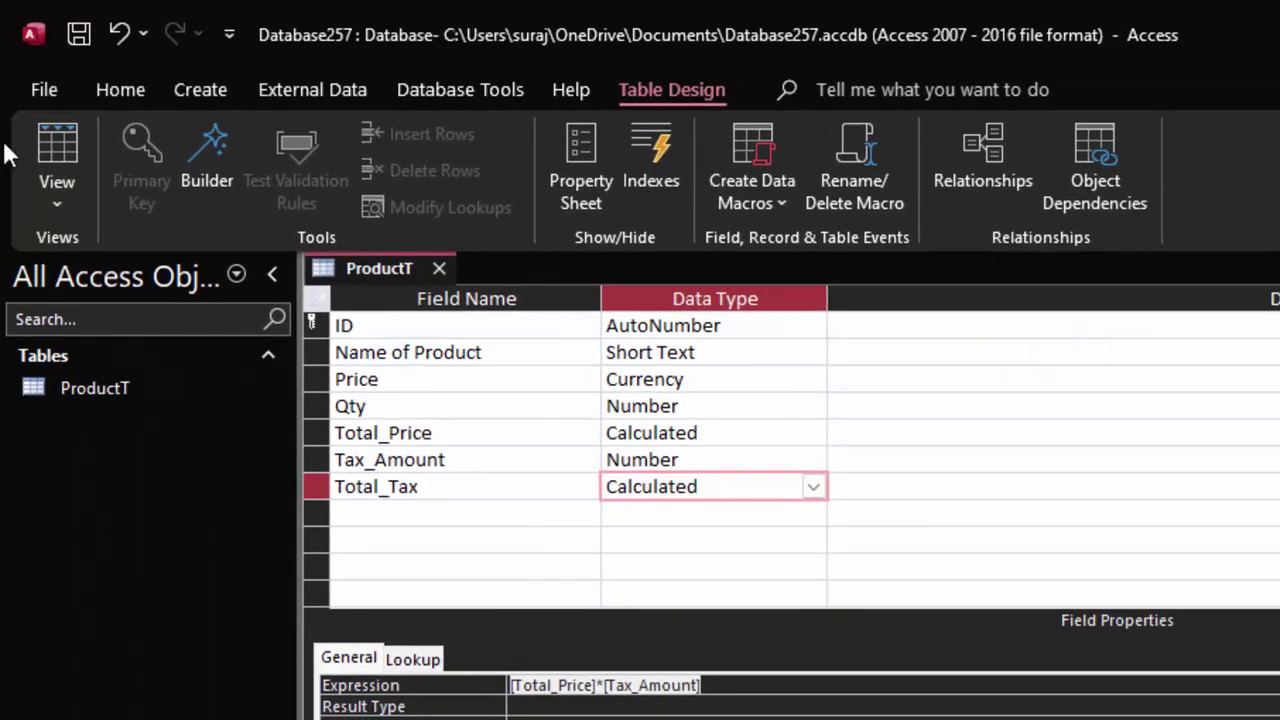
# Save ProductT, switch to Datasheet view, and widen the Name of Product column
pyautogui.click(37, 145)
pyautogui.click(913, 610)
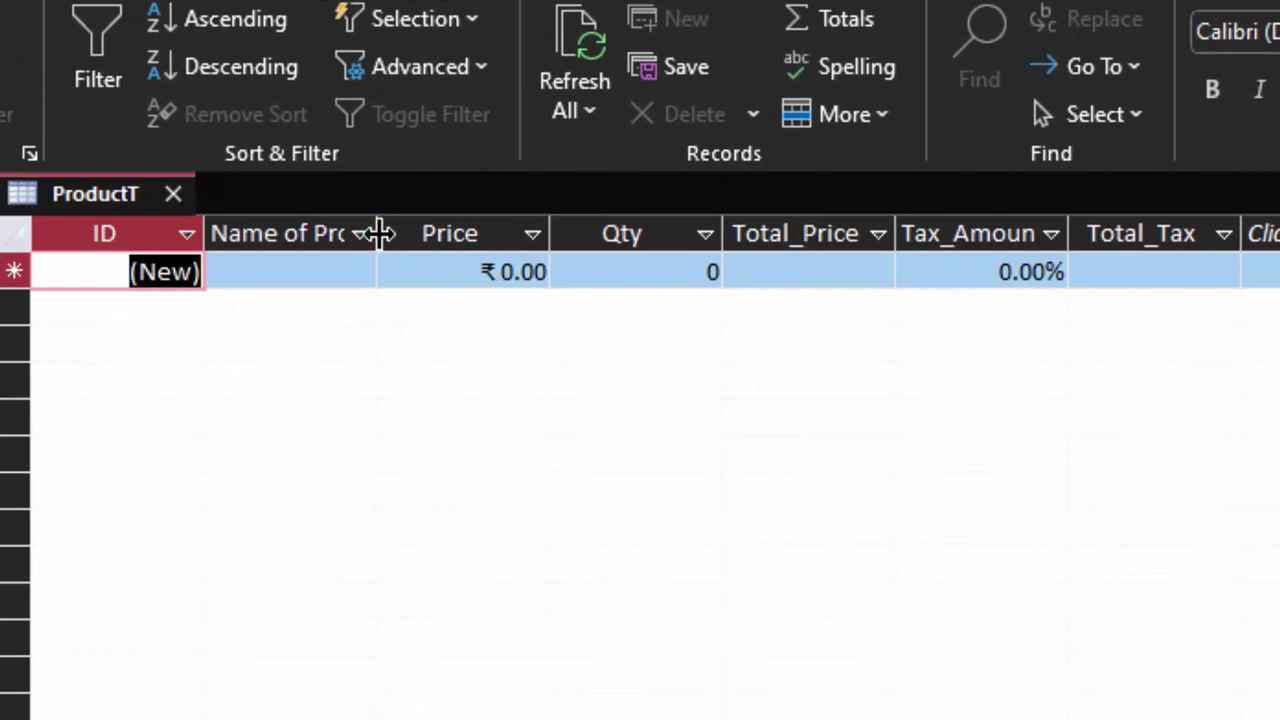
pyautogui.moveTo(377, 233); pyautogui.dragTo(450, 314)
# Enter record 1: Tata Sampanna Dal, Price 140, Qty 60, Tax_Amount 5
pyautogui.click(383, 265)
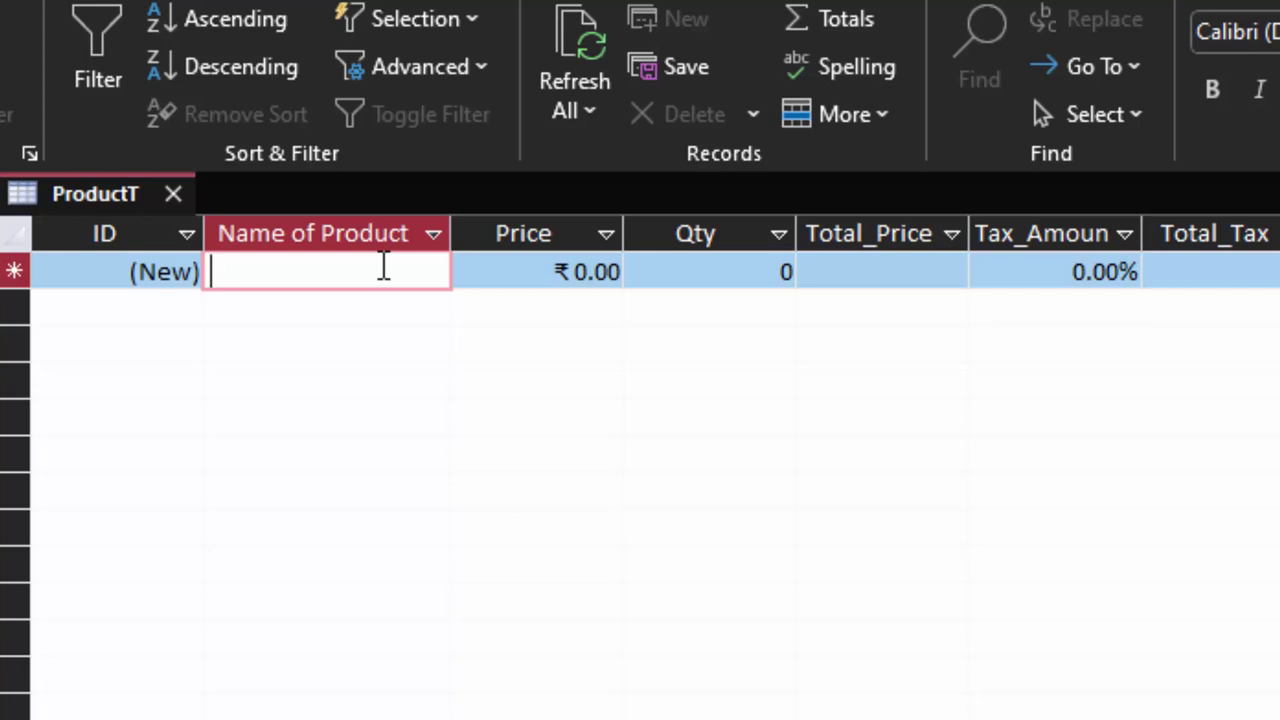
pyautogui.write('Tata Sampanna ')
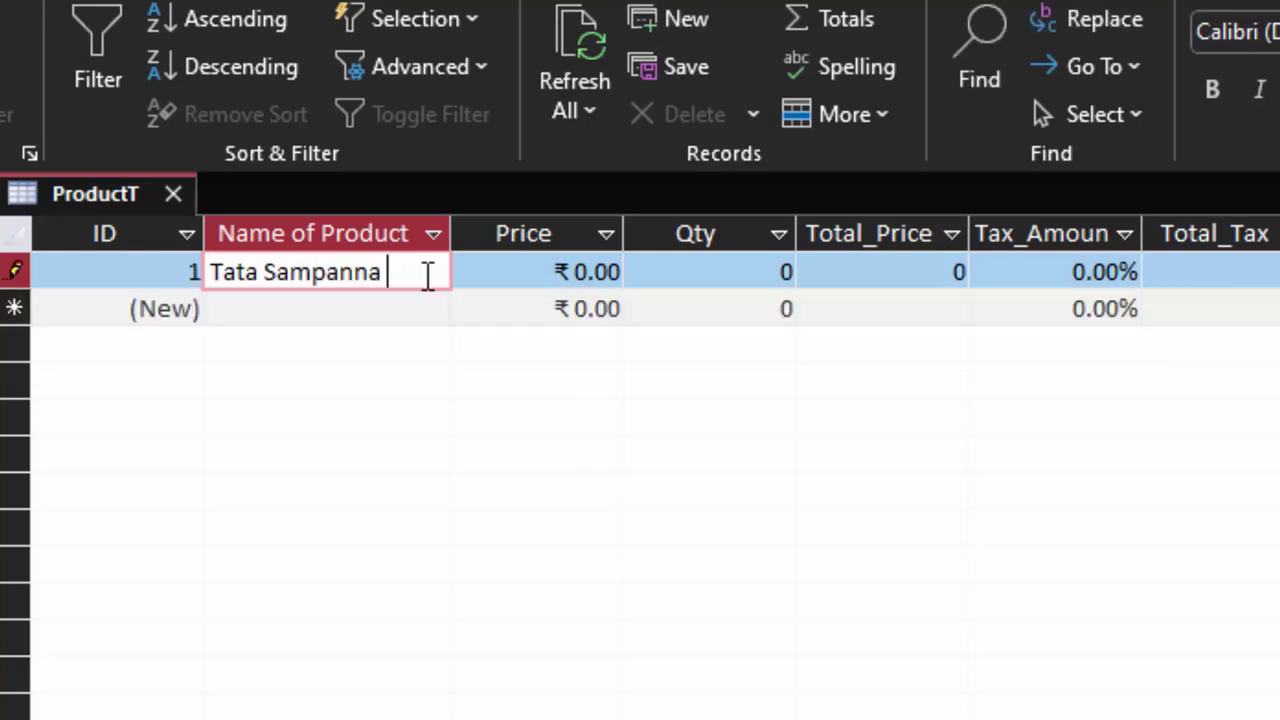
pyautogui.write('Dal')
pyautogui.click(591, 270)
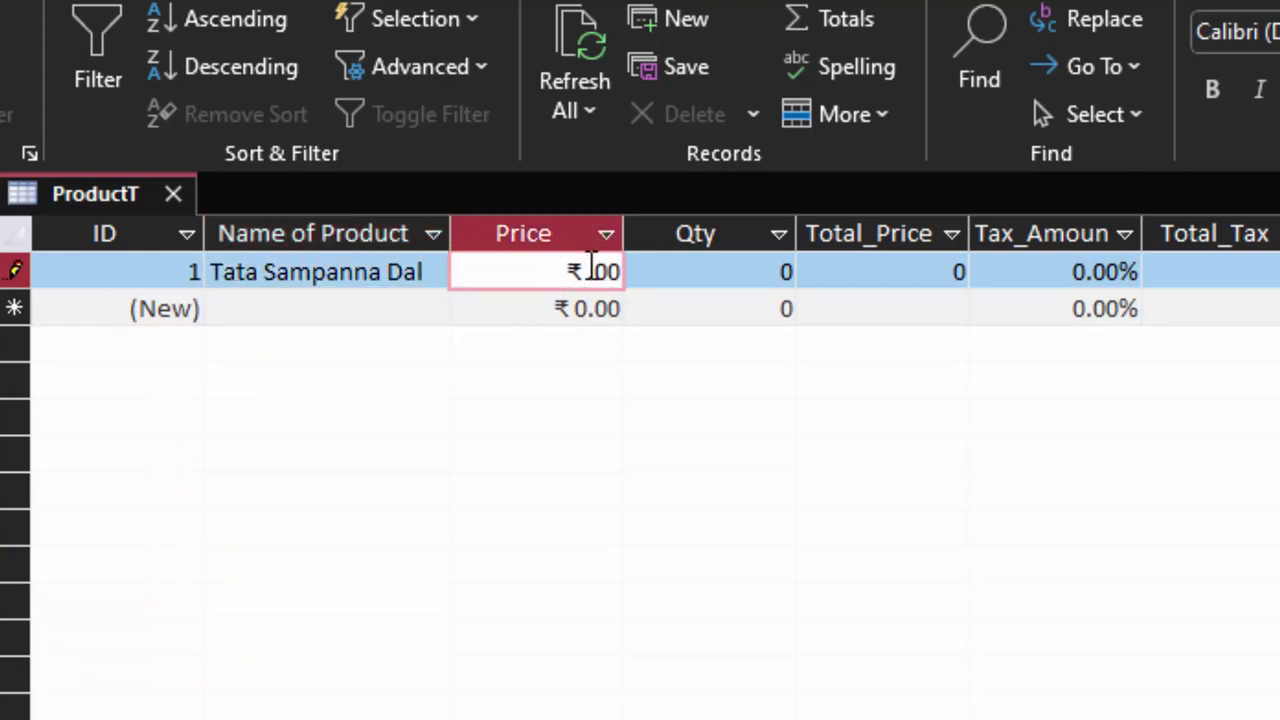
pyautogui.write('140')
pyautogui.press('Tab')
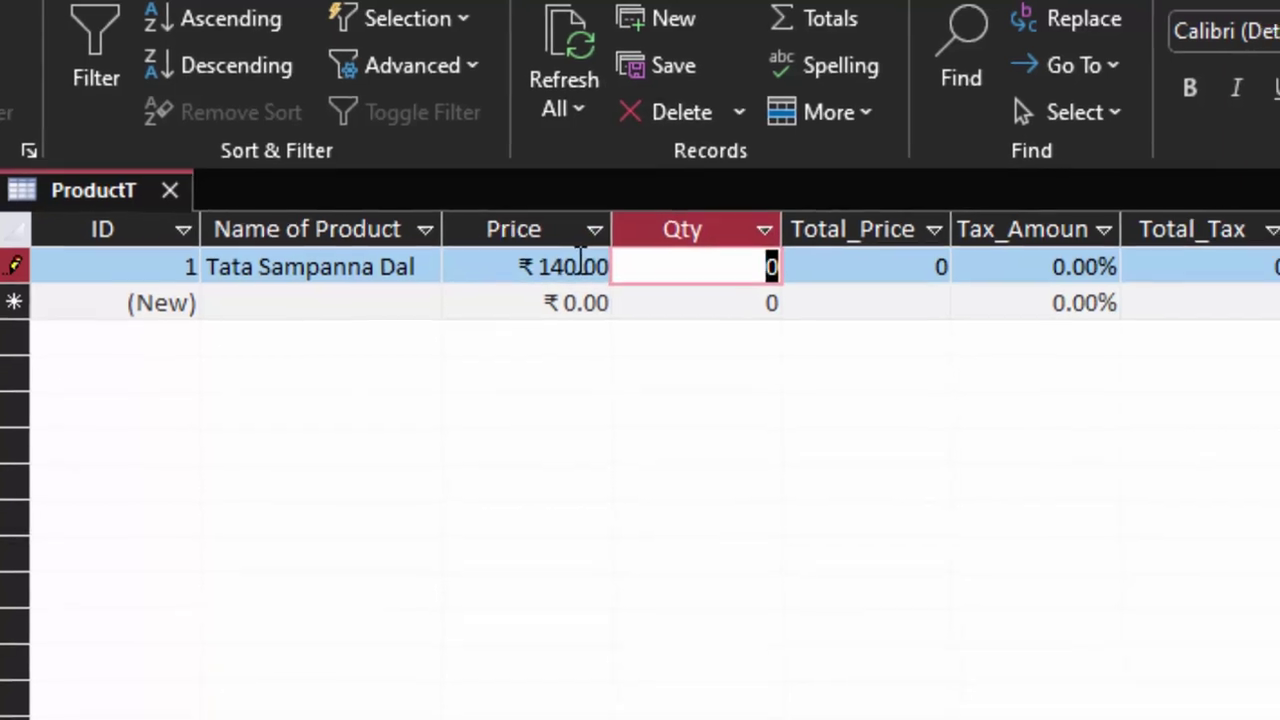
pyautogui.write('6')
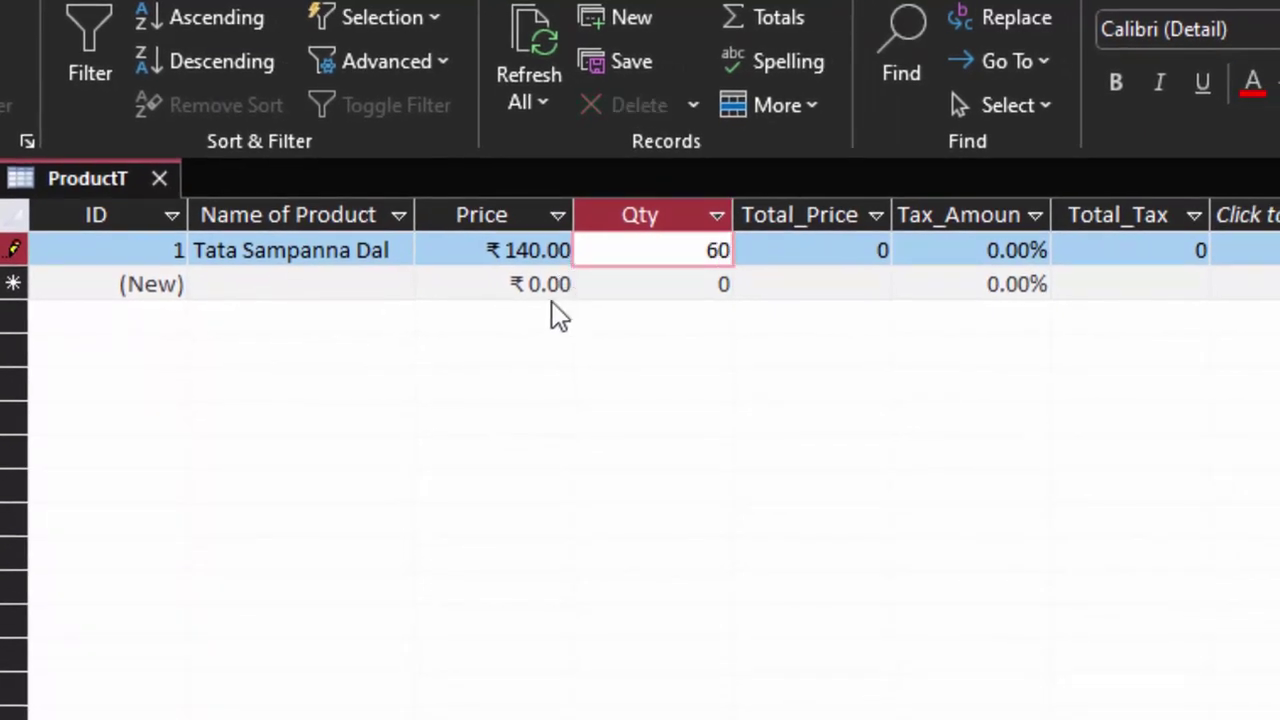
pyautogui.press('Tab')
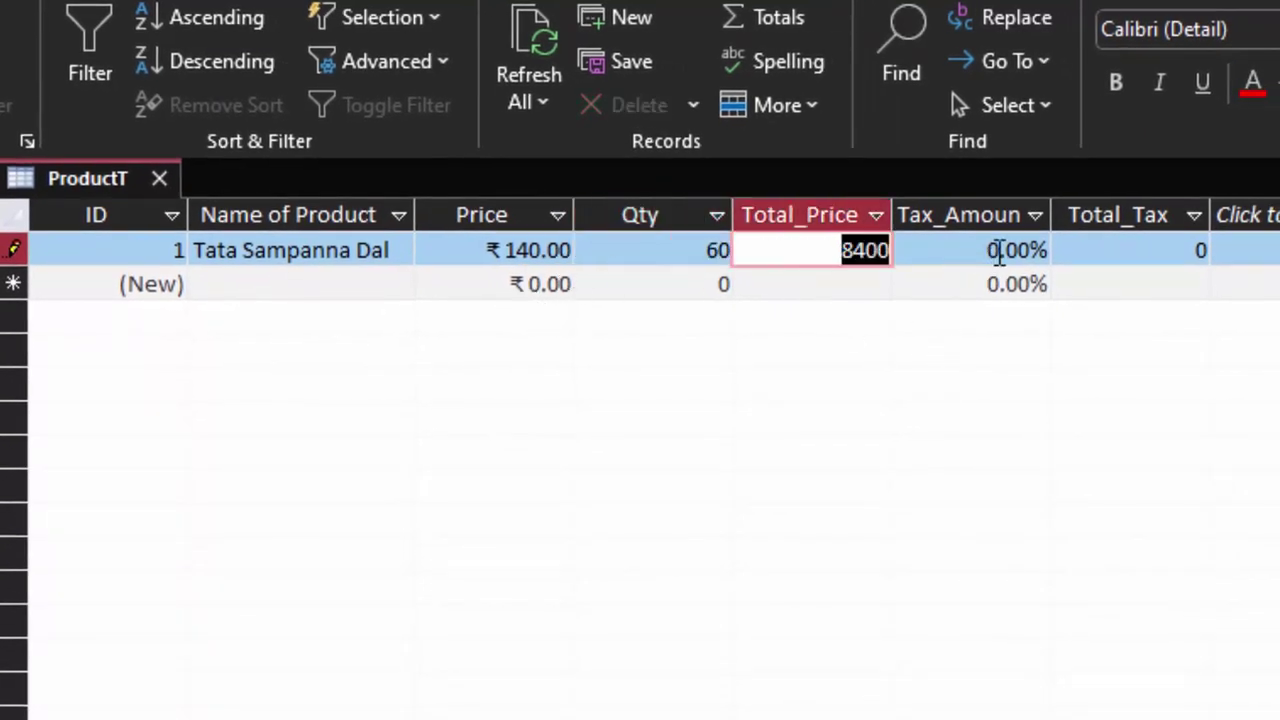
pyautogui.click(998, 250)
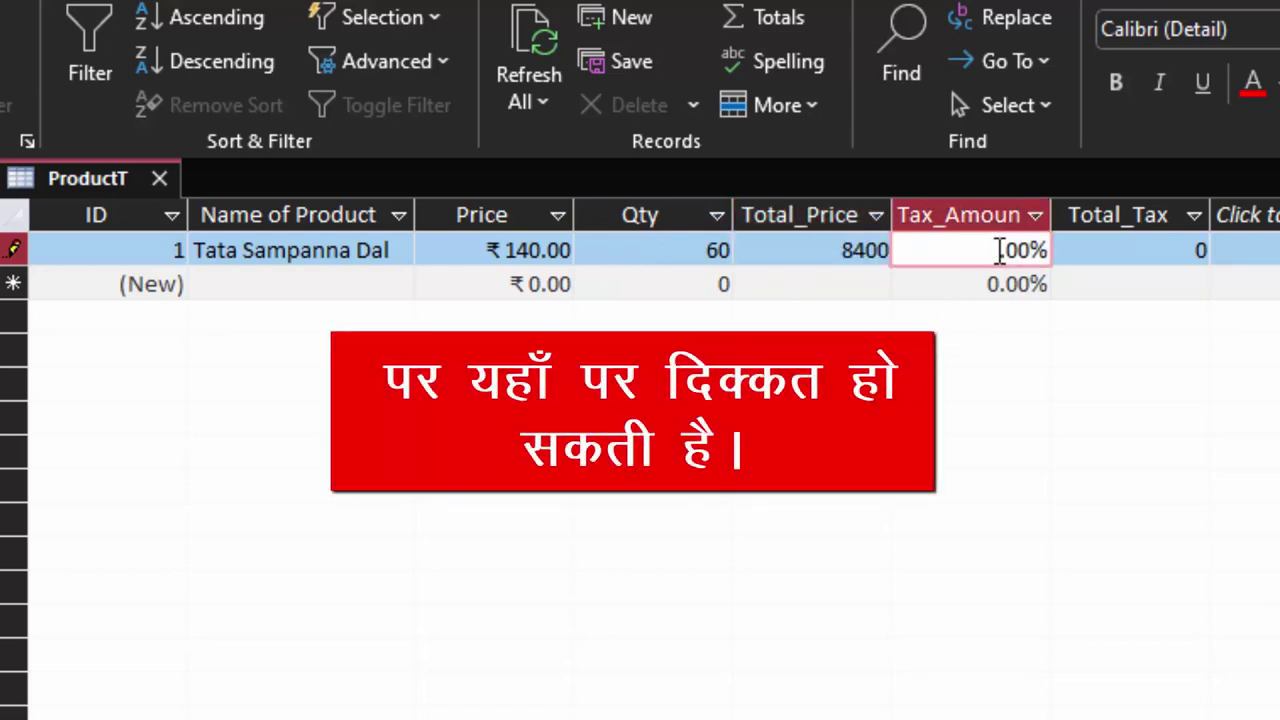
pyautogui.press('BackSpace')
pyautogui.write('5')
pyautogui.press('Tab')
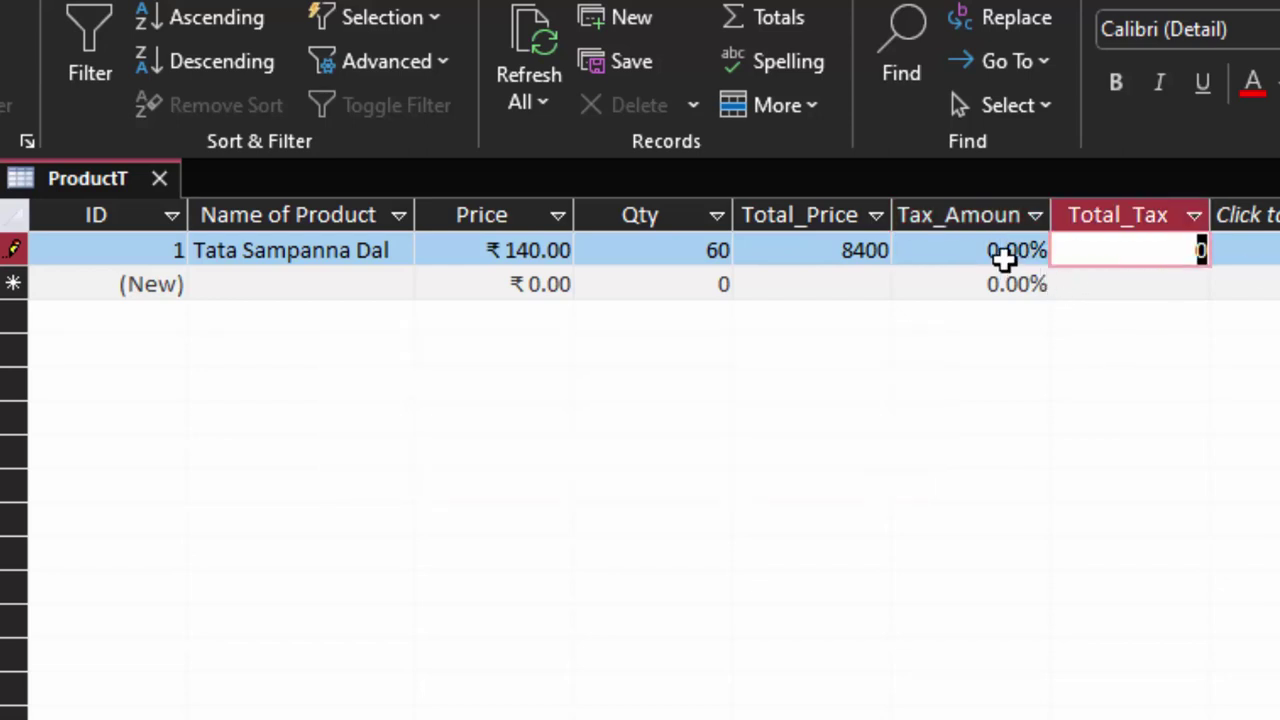
pyautogui.click(1000, 250)
pyautogui.click(1000, 250)
pyautogui.write('5')
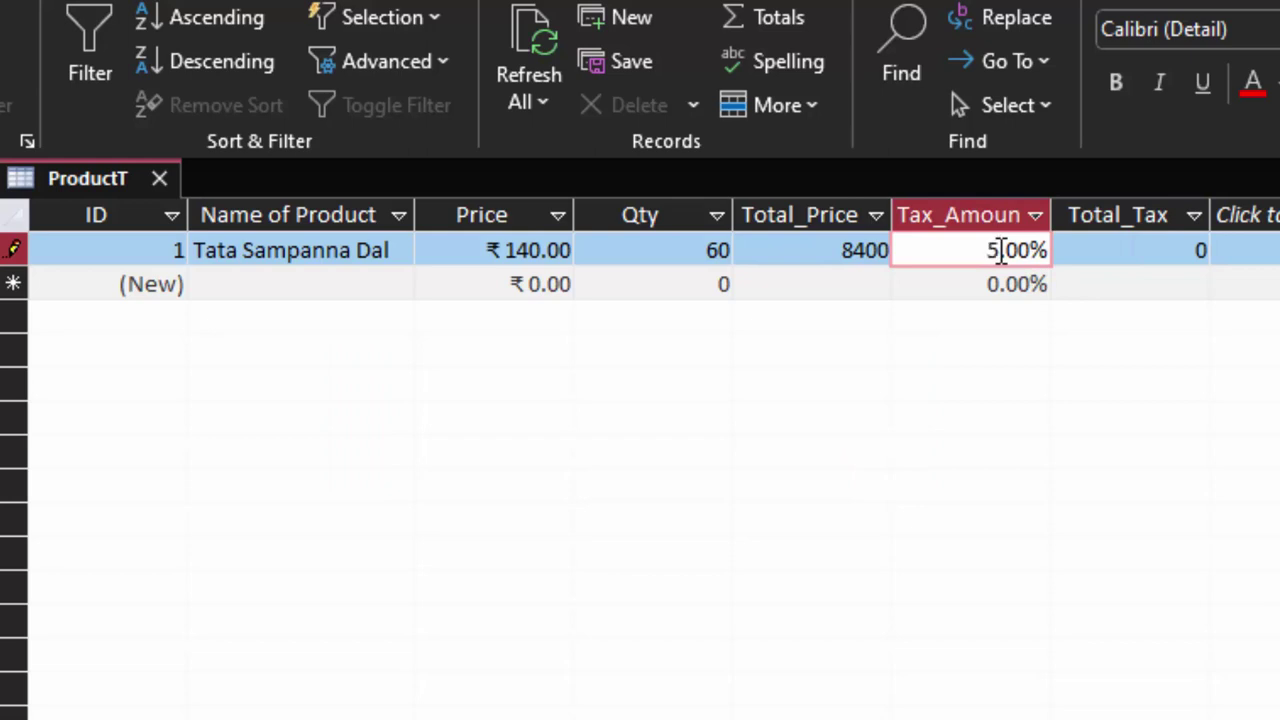
pyautogui.click(983, 283)
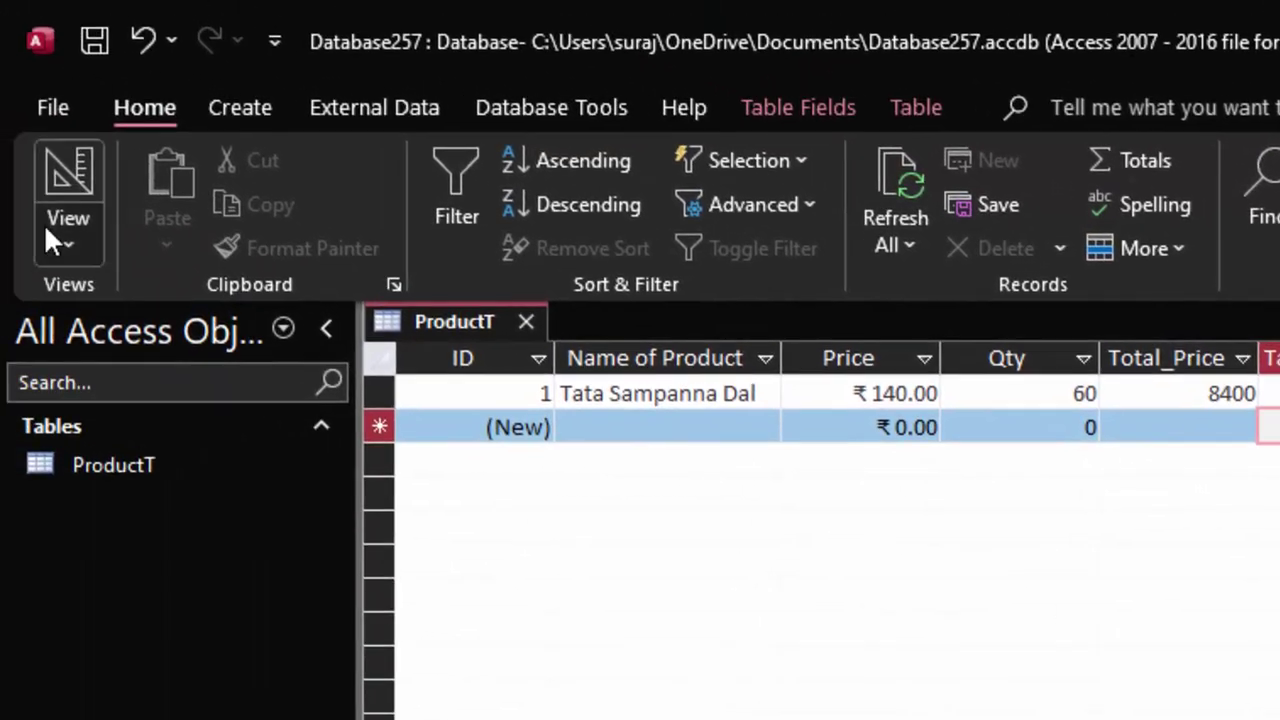
# In Design view, change Tax_Amount's field size from Long Integer to Double and save
pyautogui.click(46, 228)
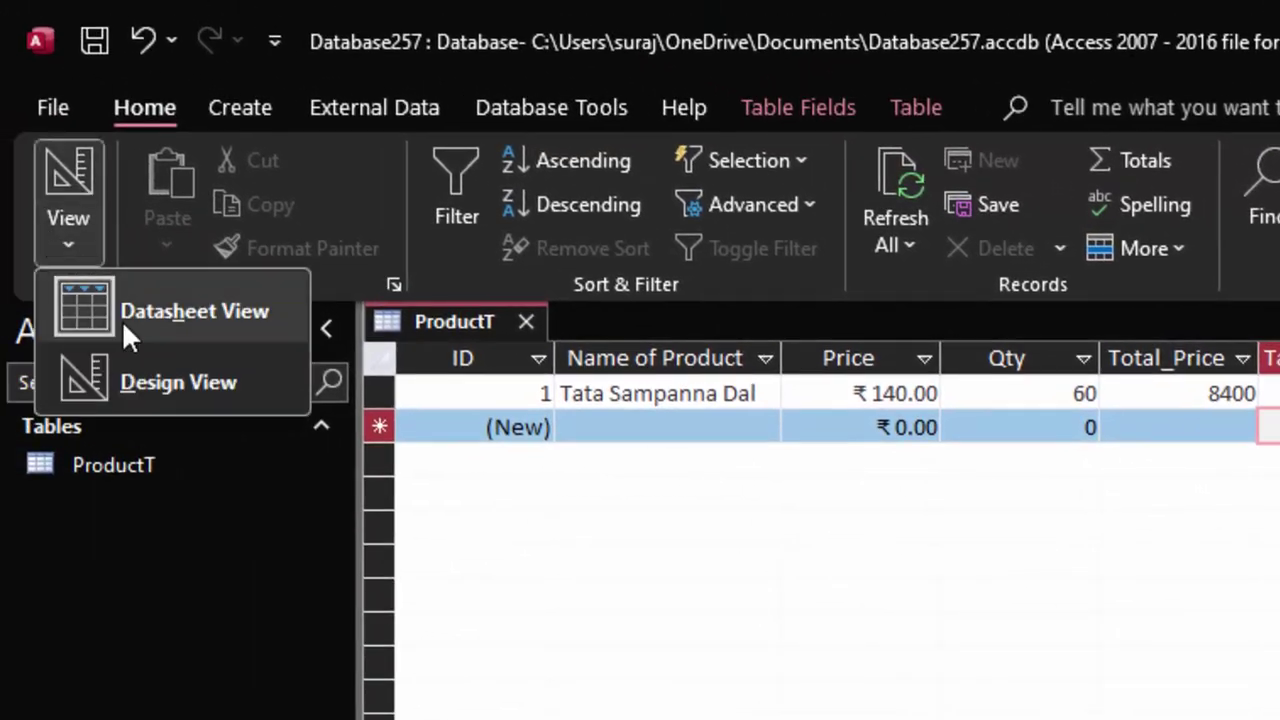
pyautogui.click(160, 385)
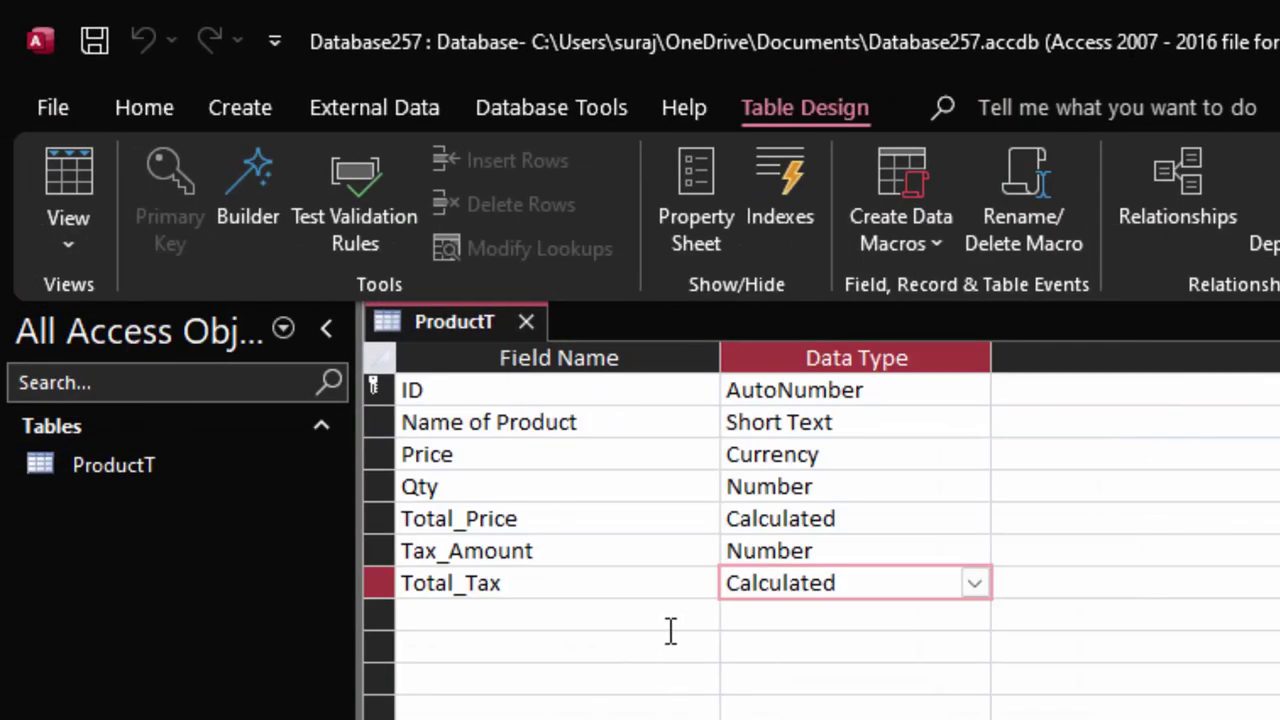
pyautogui.click(878, 543)
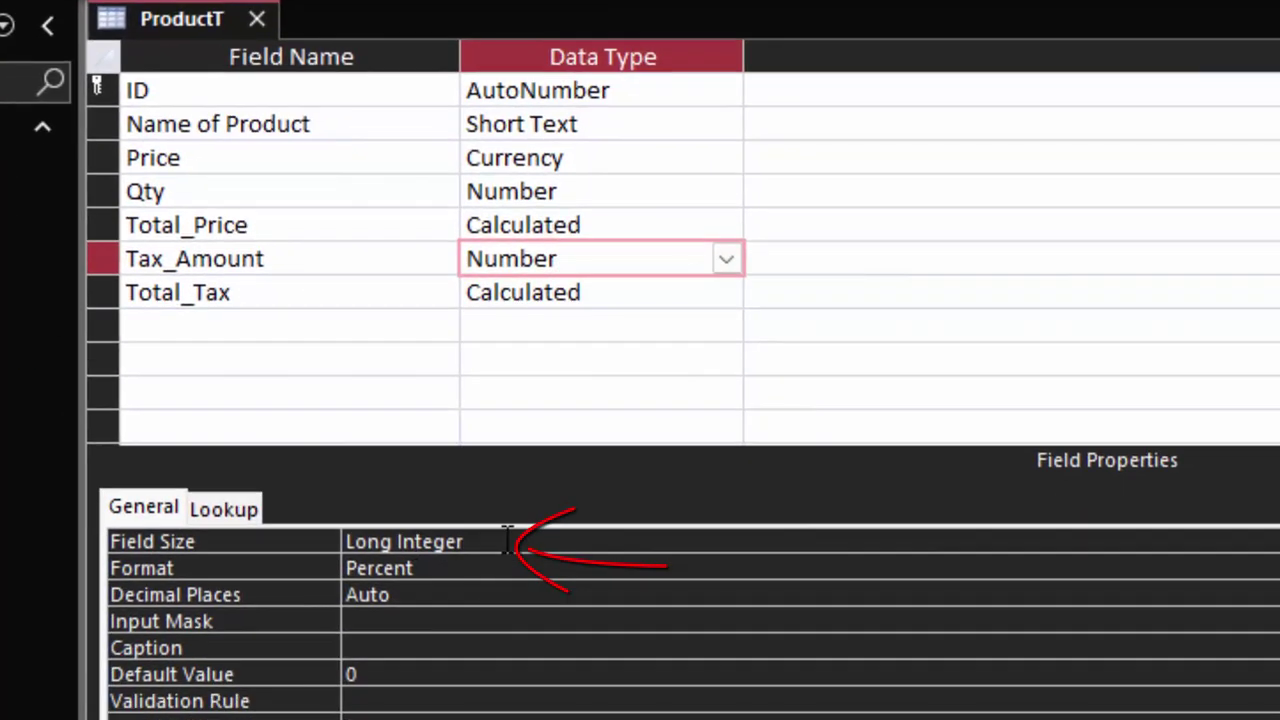
pyautogui.moveTo(507, 540); pyautogui.dragTo(143, 518)
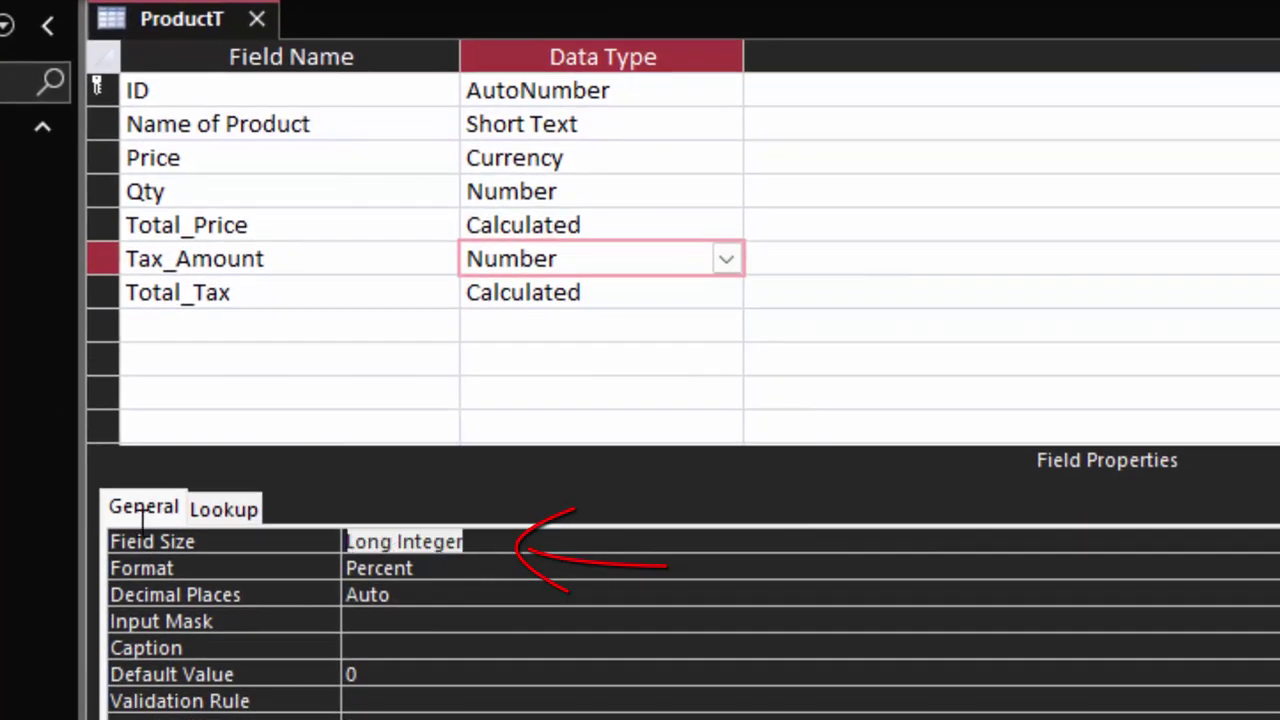
pyautogui.press('BackSpace')
pyautogui.write('double')
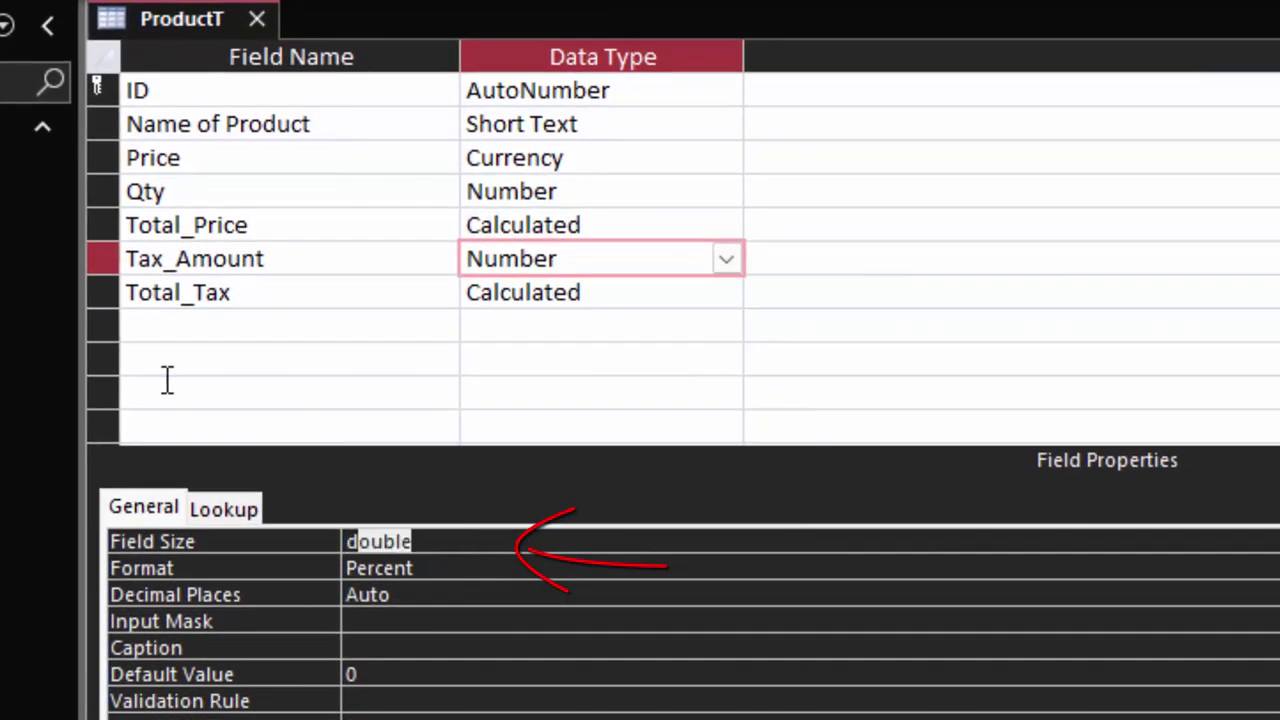
pyautogui.press('Return')
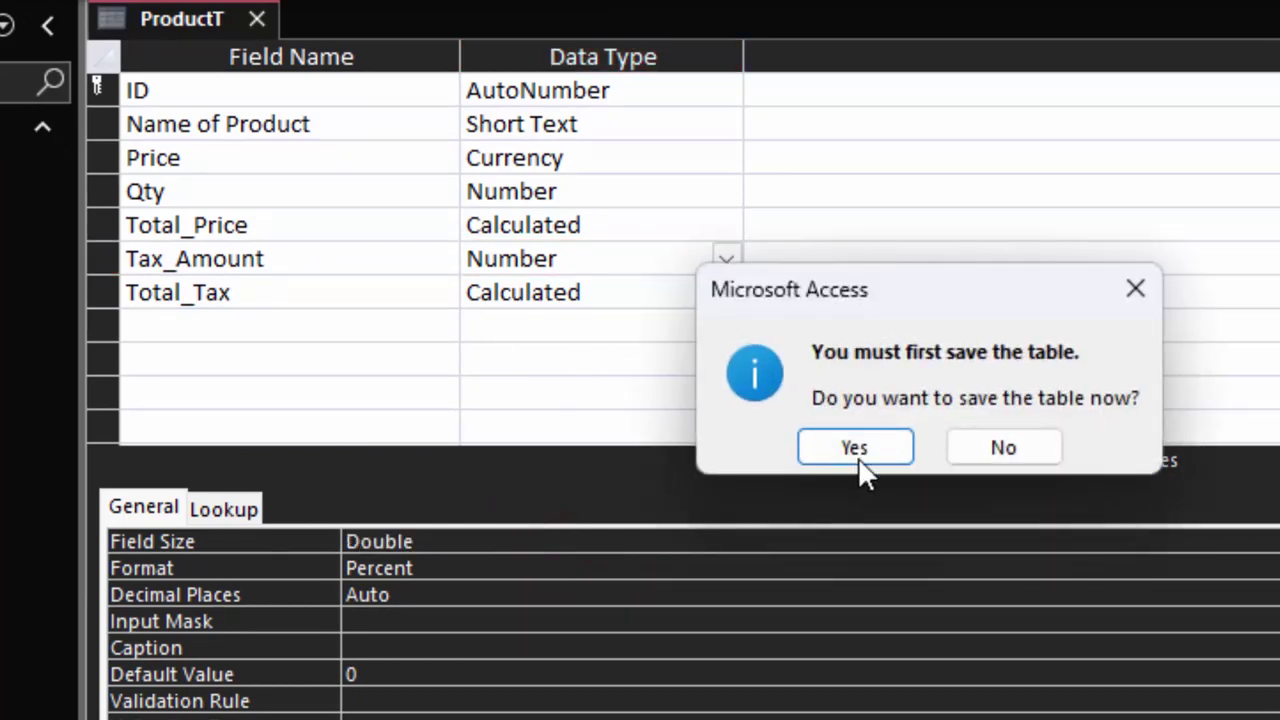
pyautogui.click(870, 458)
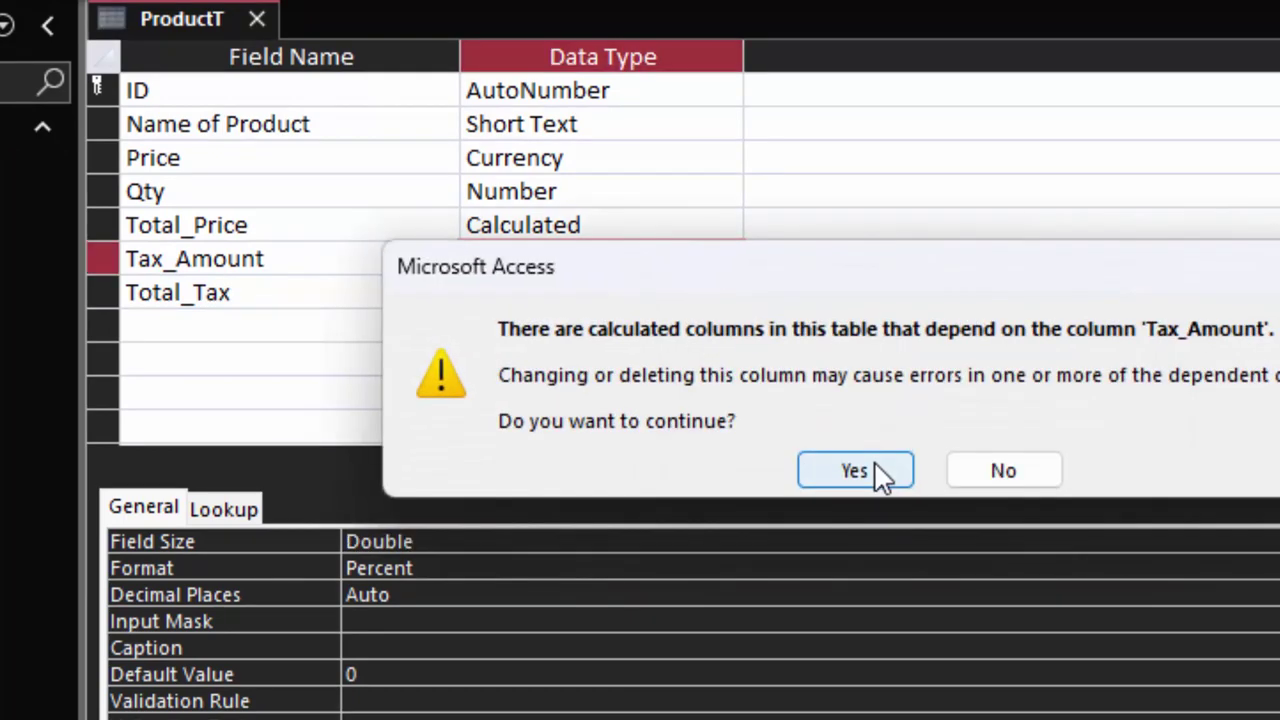
pyautogui.click(872, 462)
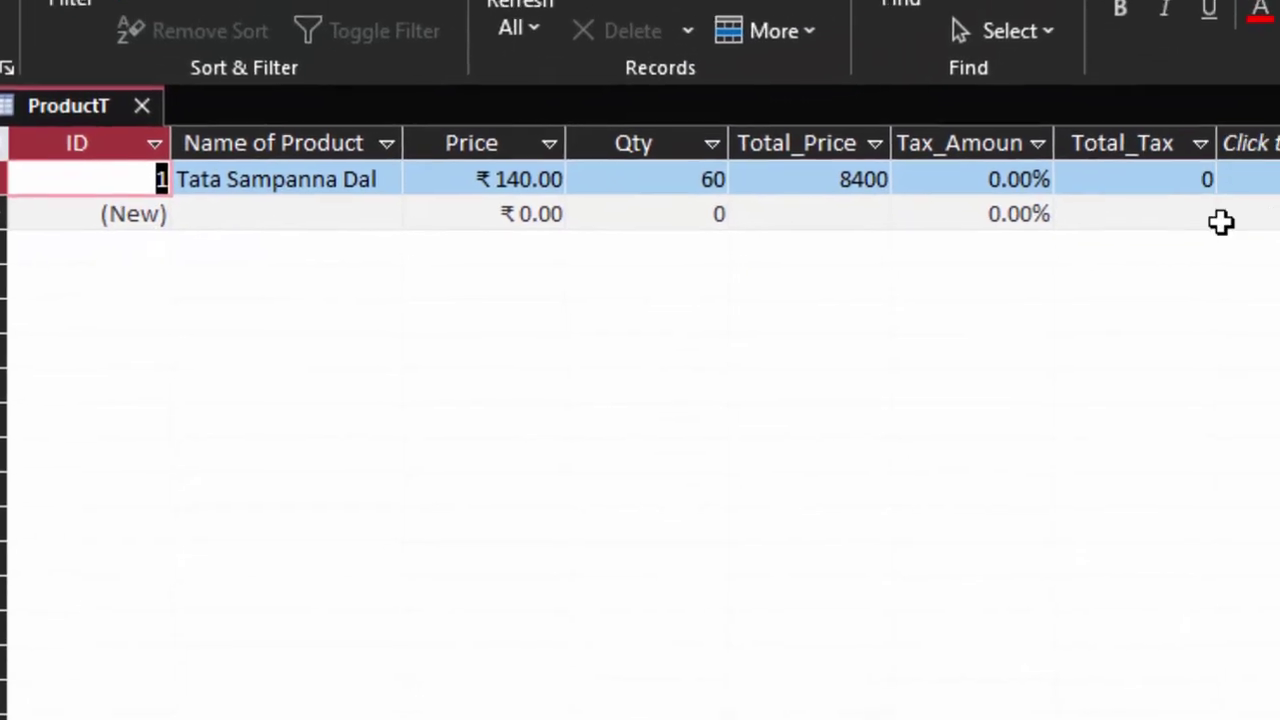
# Set record 1's Tax_Amount to 5%
pyautogui.click(997, 182)
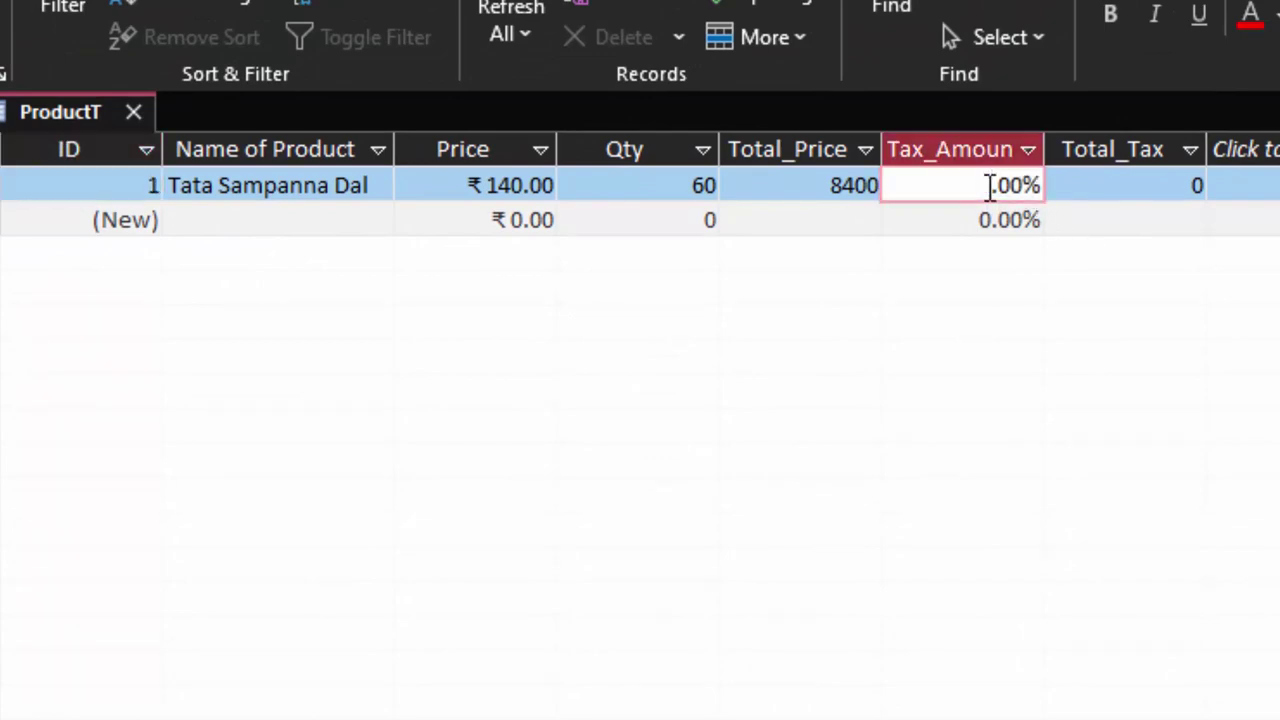
pyautogui.write('5')
pyautogui.press('Tab')
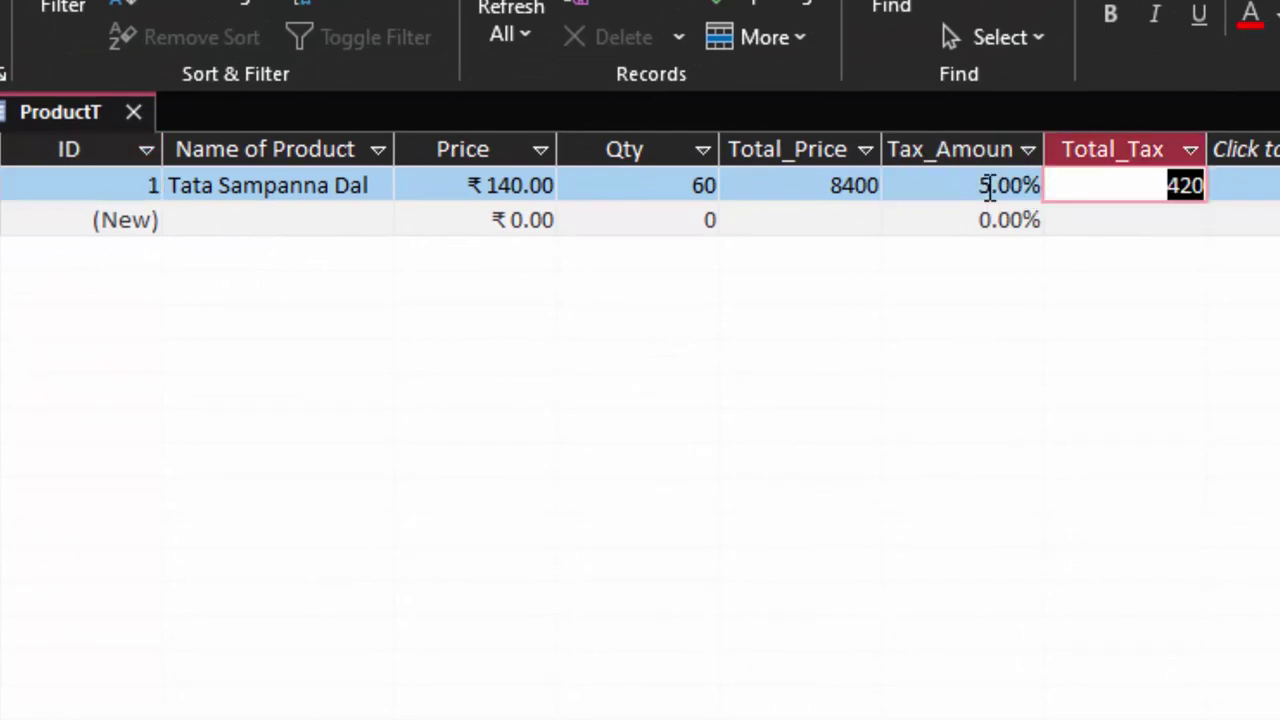
# Add a Sugar record with Price 45, Qty 50 and 5% tax
pyautogui.click(281, 222)
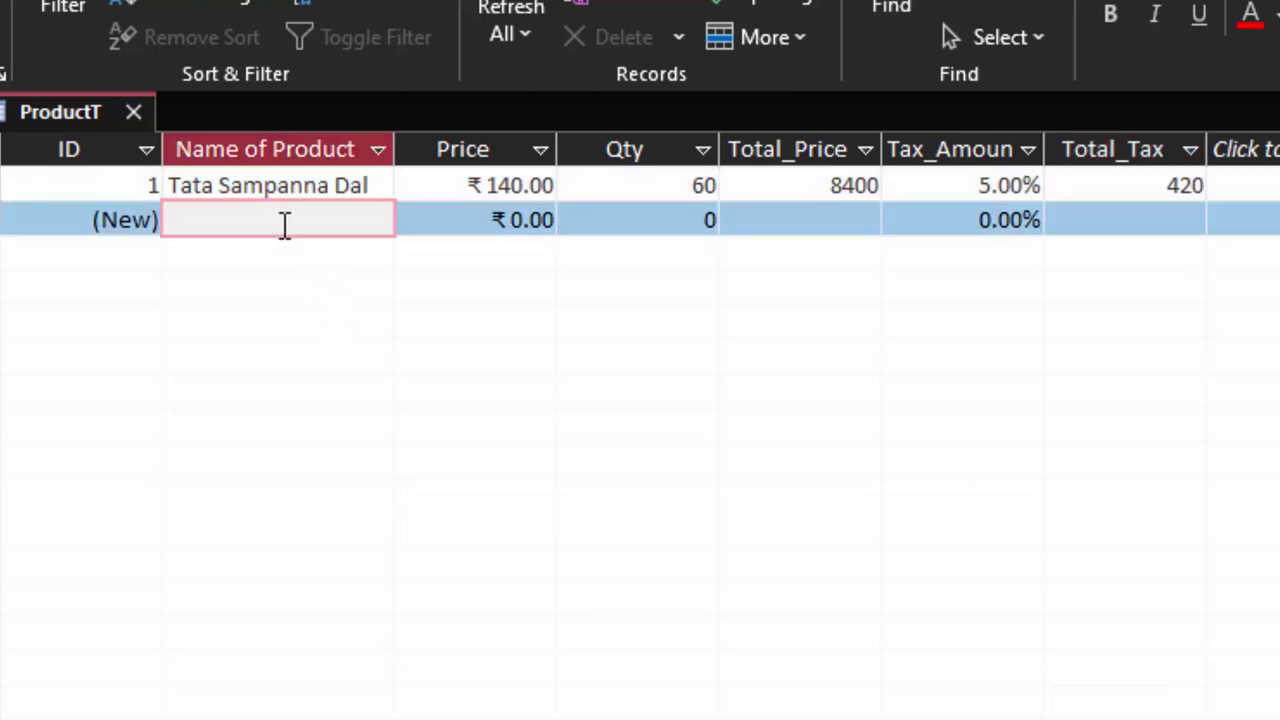
pyautogui.write('Sugar')
pyautogui.press('Tab')
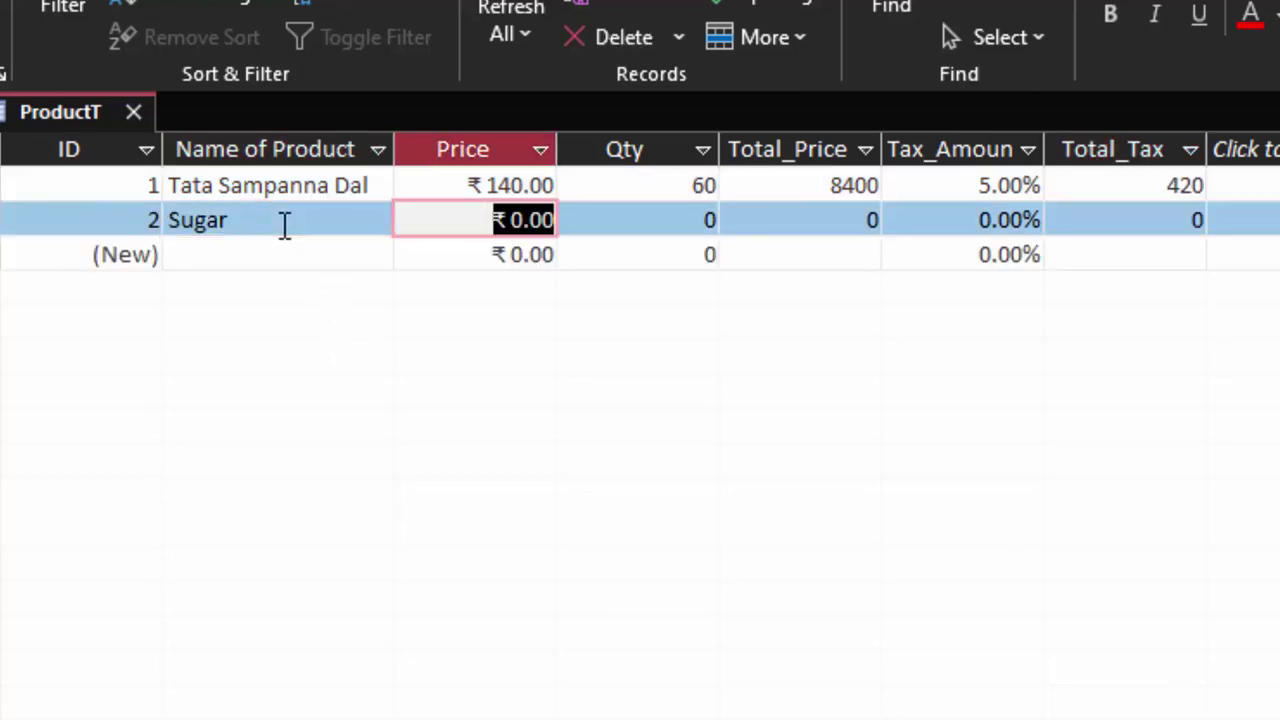
pyautogui.write('4')
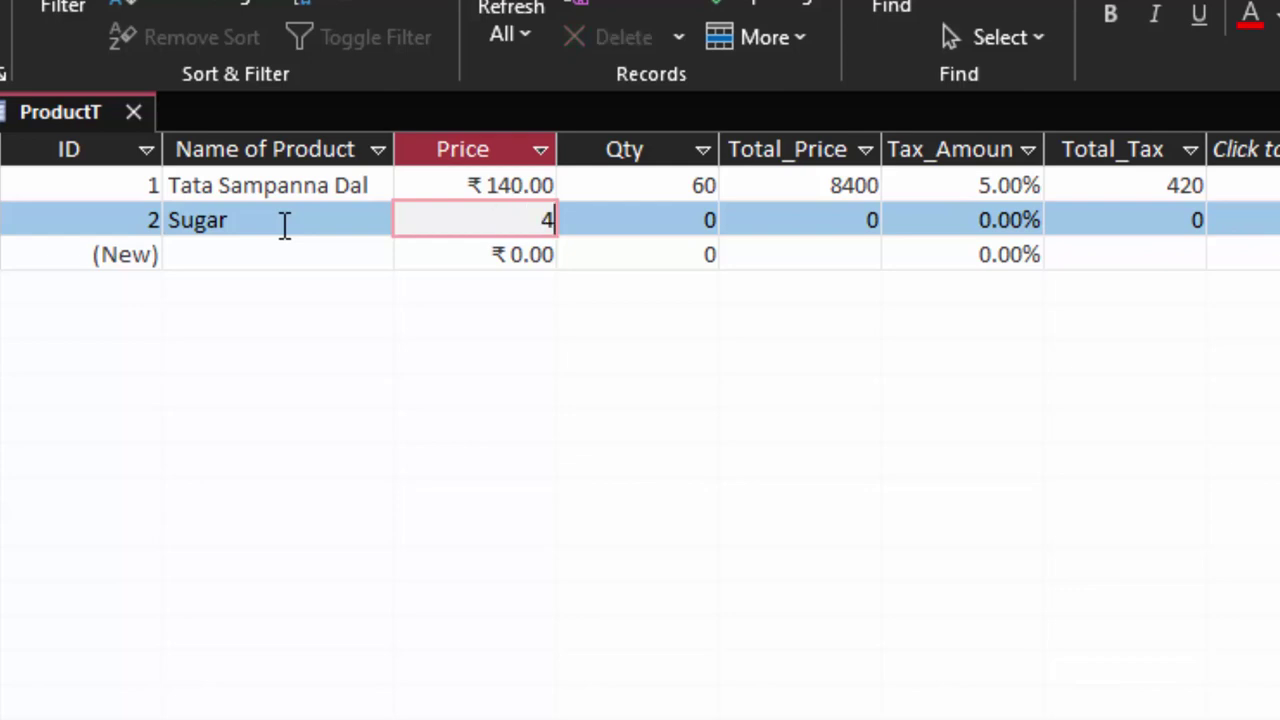
pyautogui.write('5')
pyautogui.press('Tab')
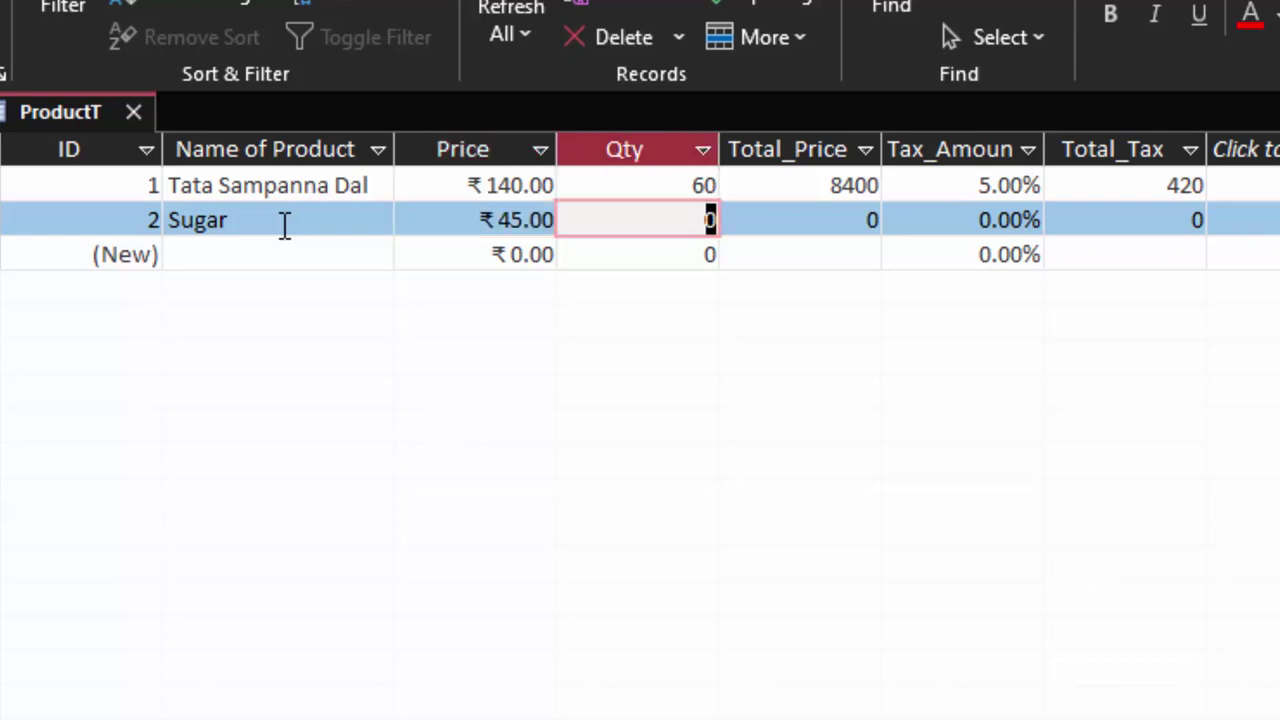
pyautogui.write('50')
pyautogui.press('Tab')
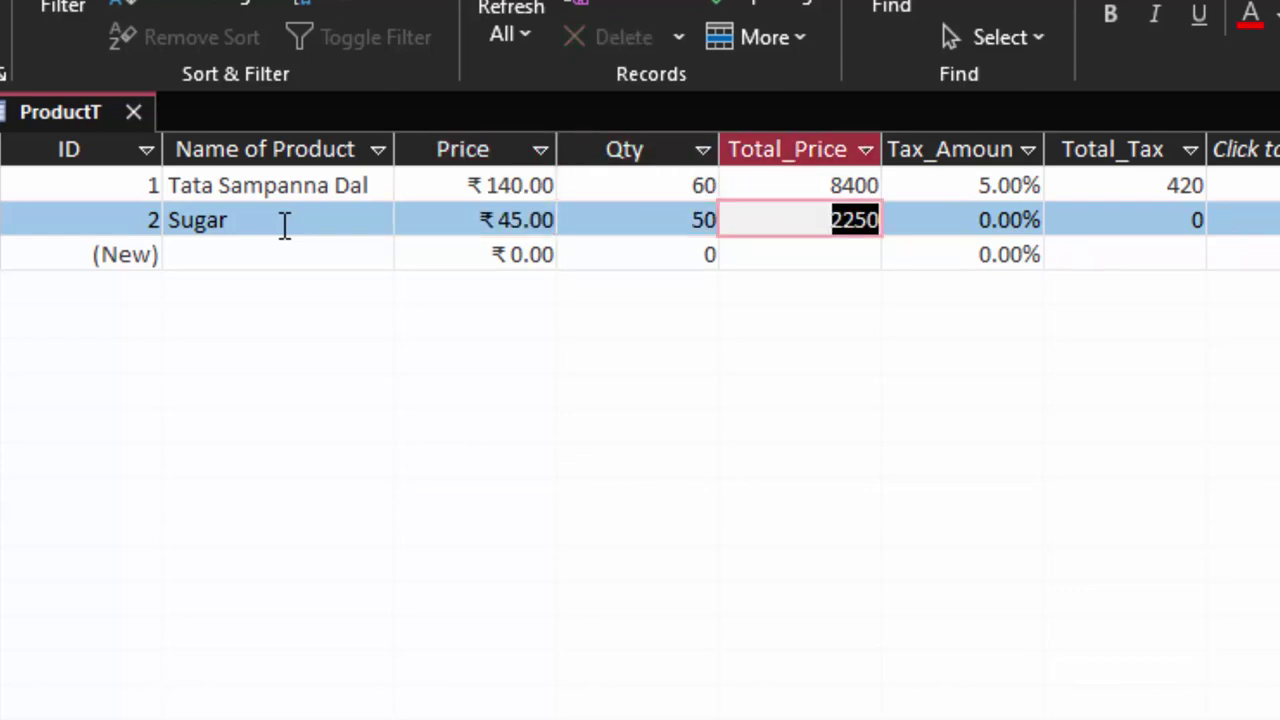
pyautogui.press('Tab')
pyautogui.write('5')
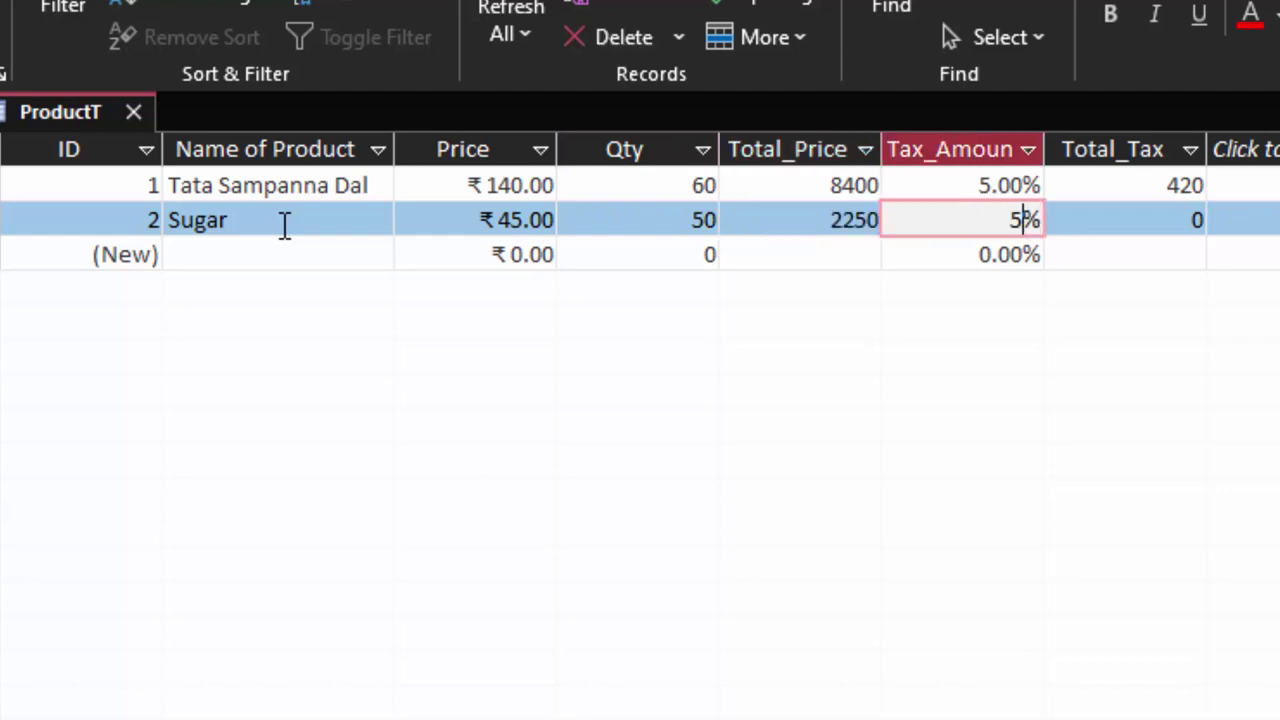
pyautogui.press('Tab')
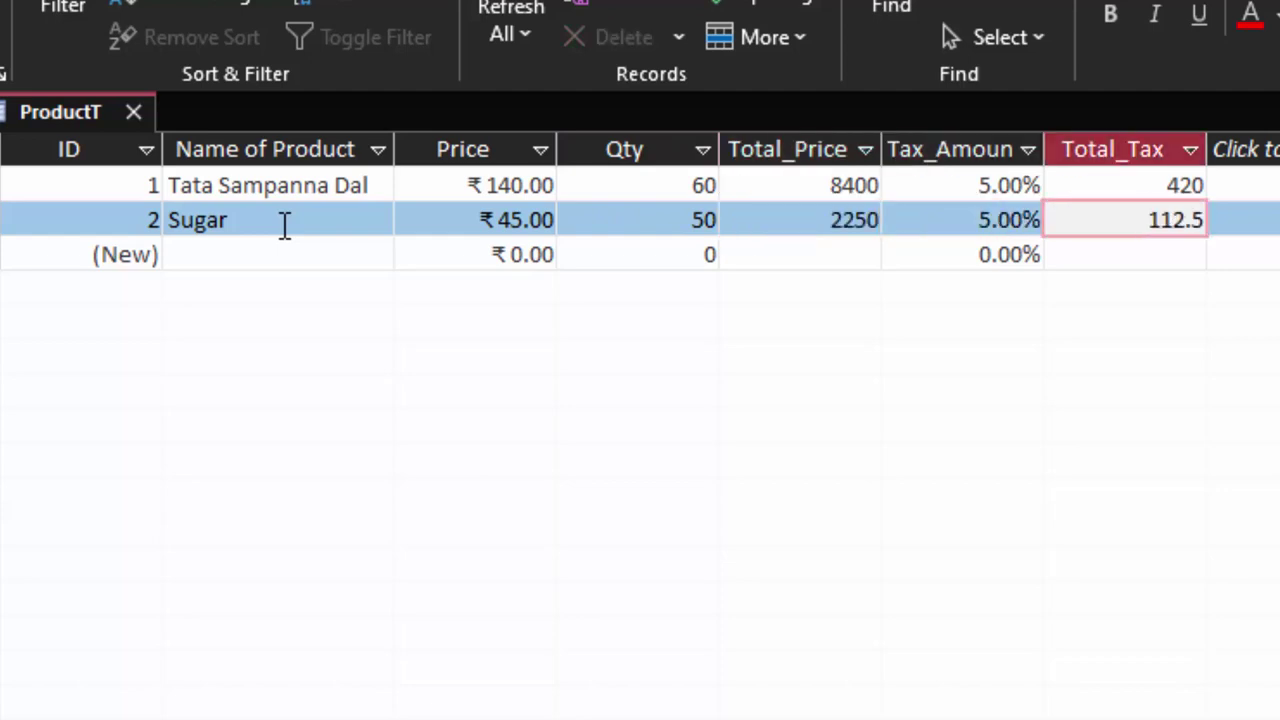
pyautogui.press('Tab')
pyautogui.press('Tab')
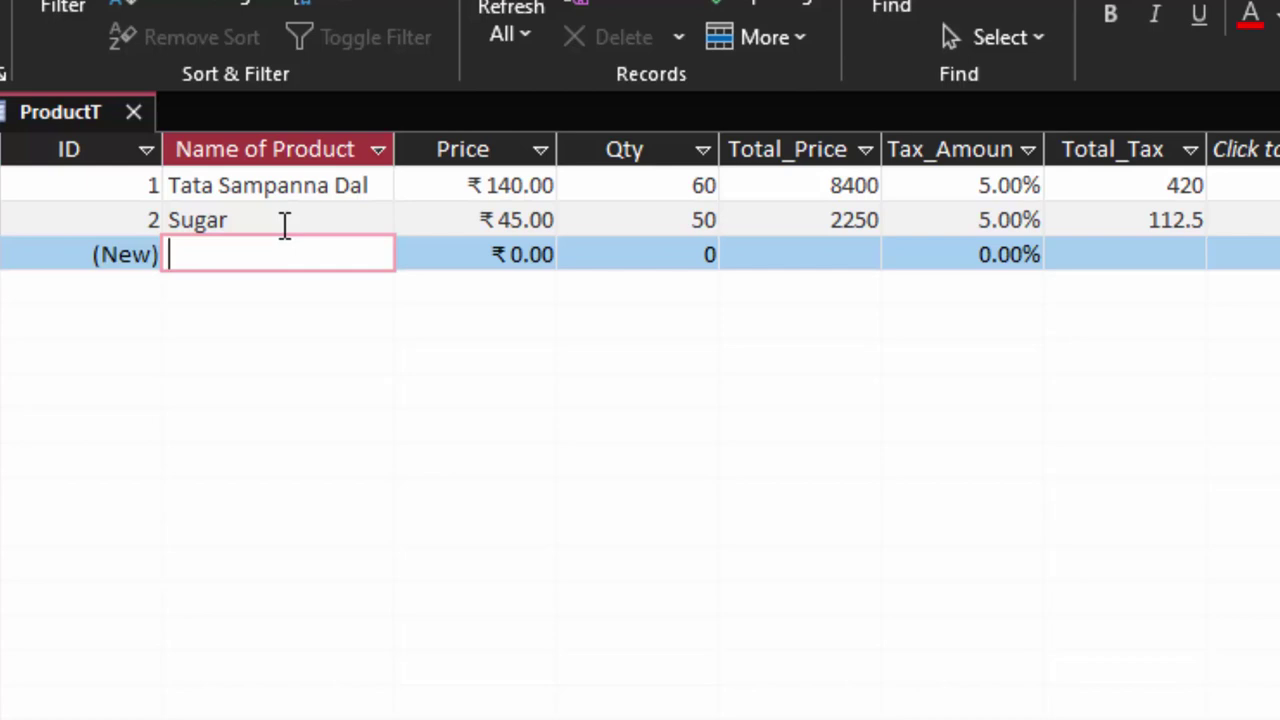
# Add a Red Chilli Powder record with Price 50, Qty 7 and 5% tax
pyautogui.write('Red C')
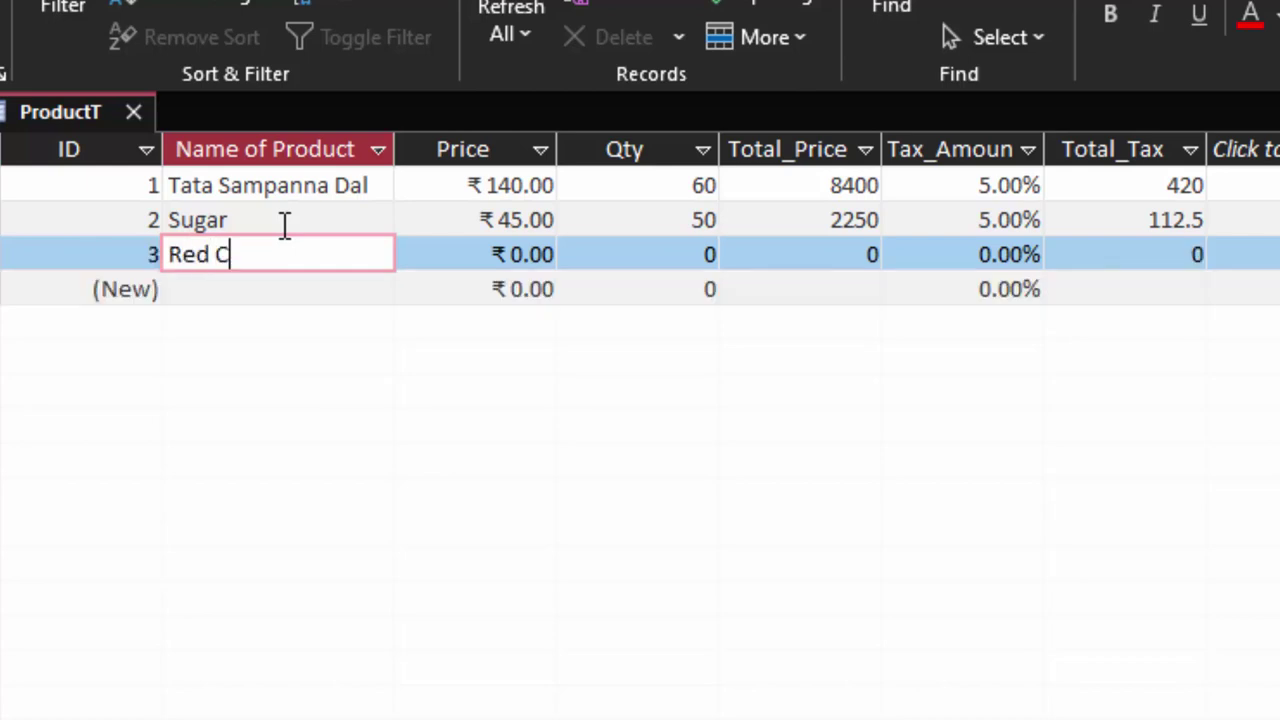
pyautogui.write('hilli Po')
pyautogui.write('lli ')
pyautogui.write('Powd')
pyautogui.write('er')
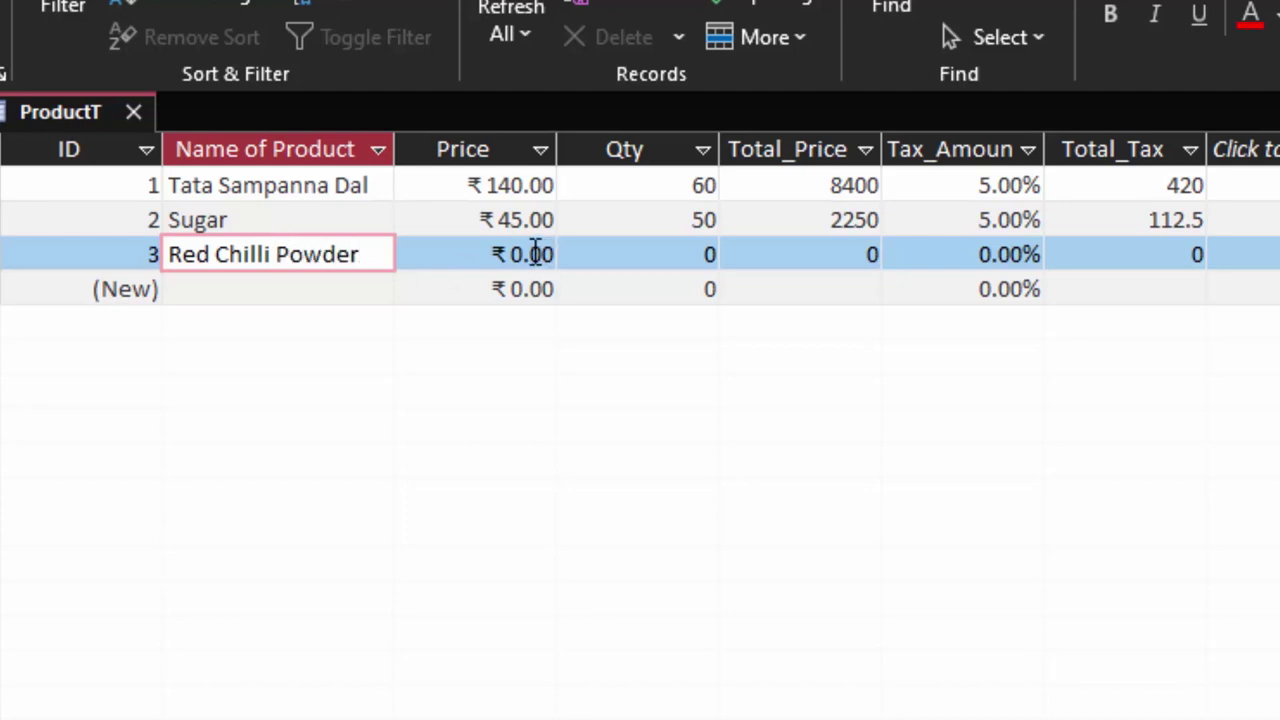
pyautogui.click(522, 250)
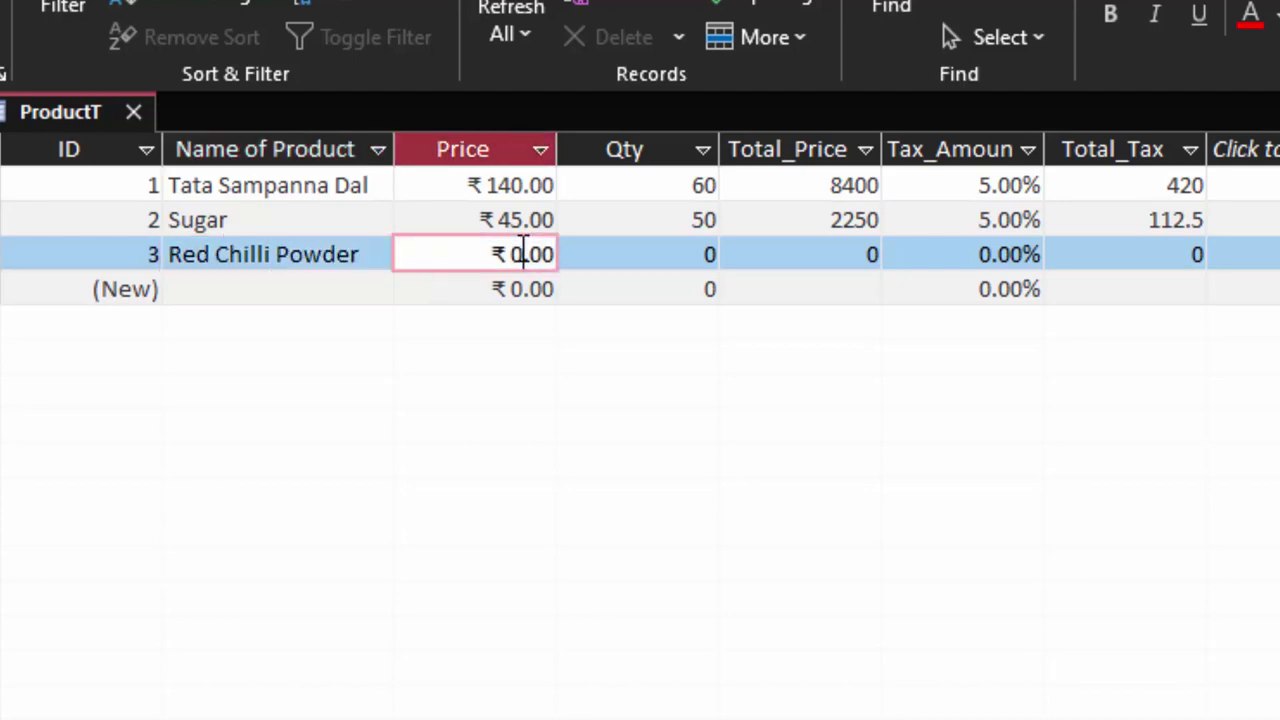
pyautogui.press('BackSpace')
pyautogui.write('50')
pyautogui.press('Tab')
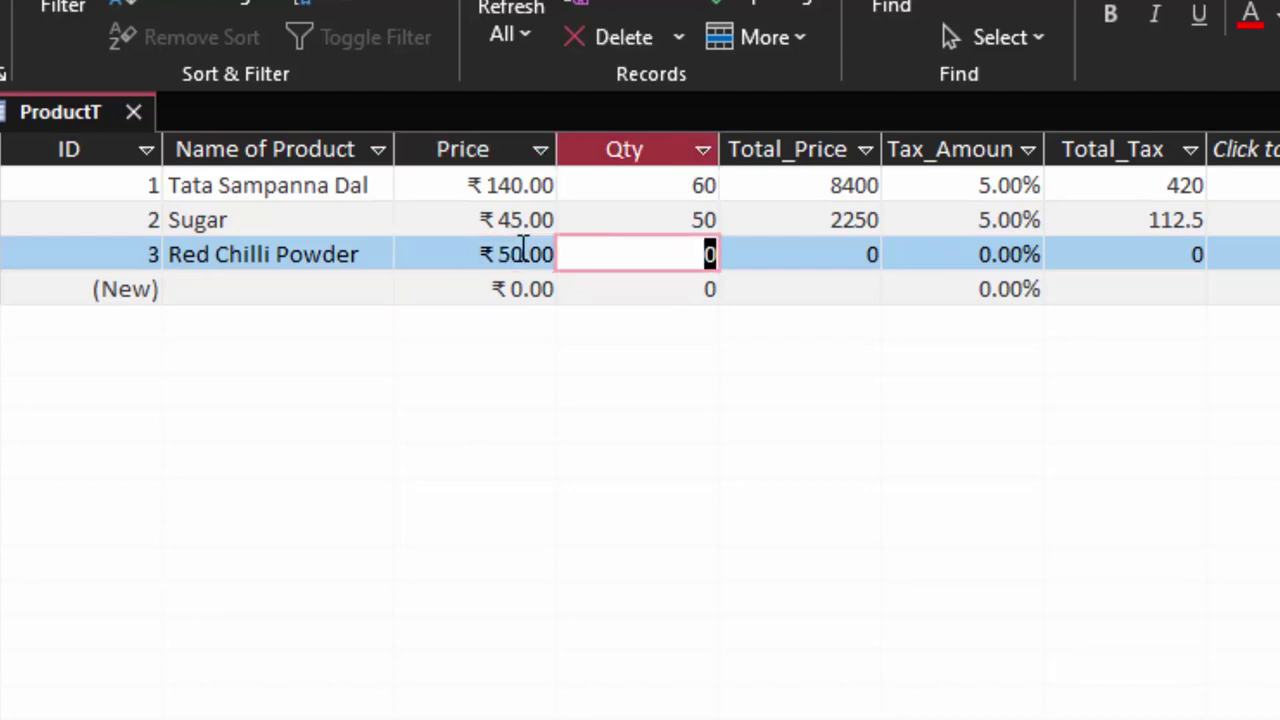
pyautogui.write('7')
pyautogui.press('Tab')
pyautogui.press('Tab')
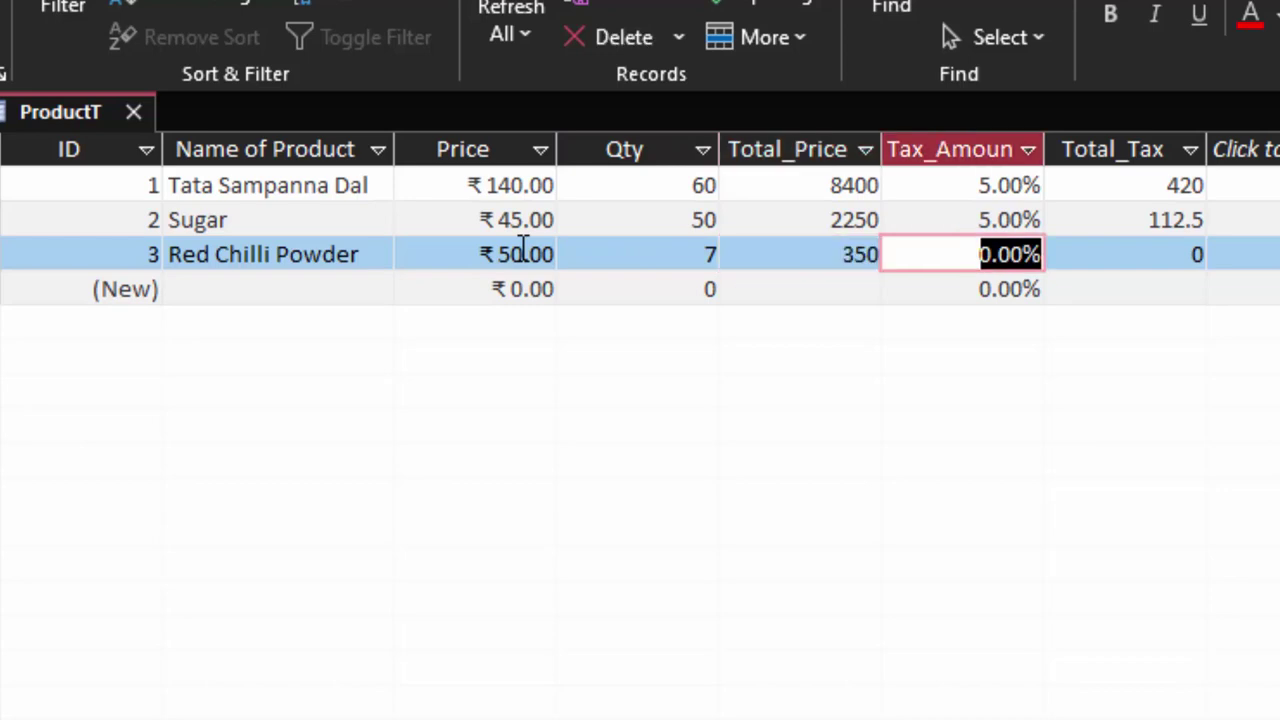
pyautogui.write('5')
pyautogui.press('Tab')
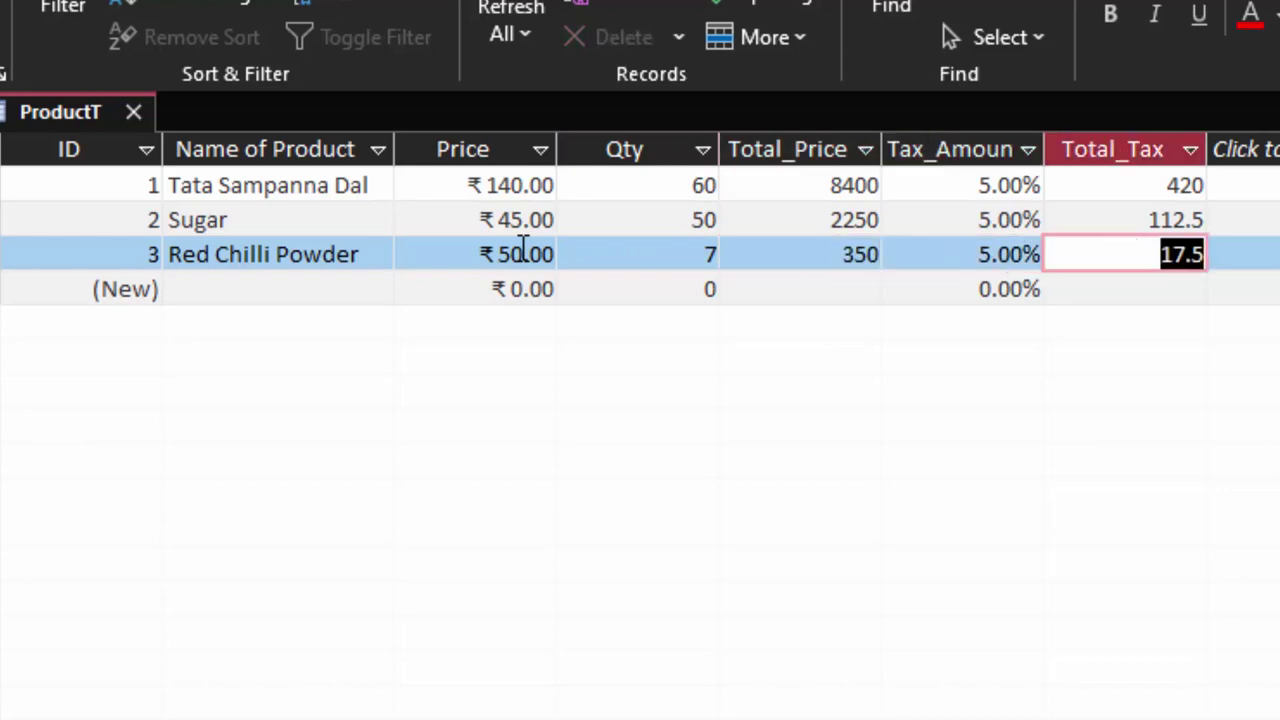
pyautogui.press('Tab')
pyautogui.press('Tab')
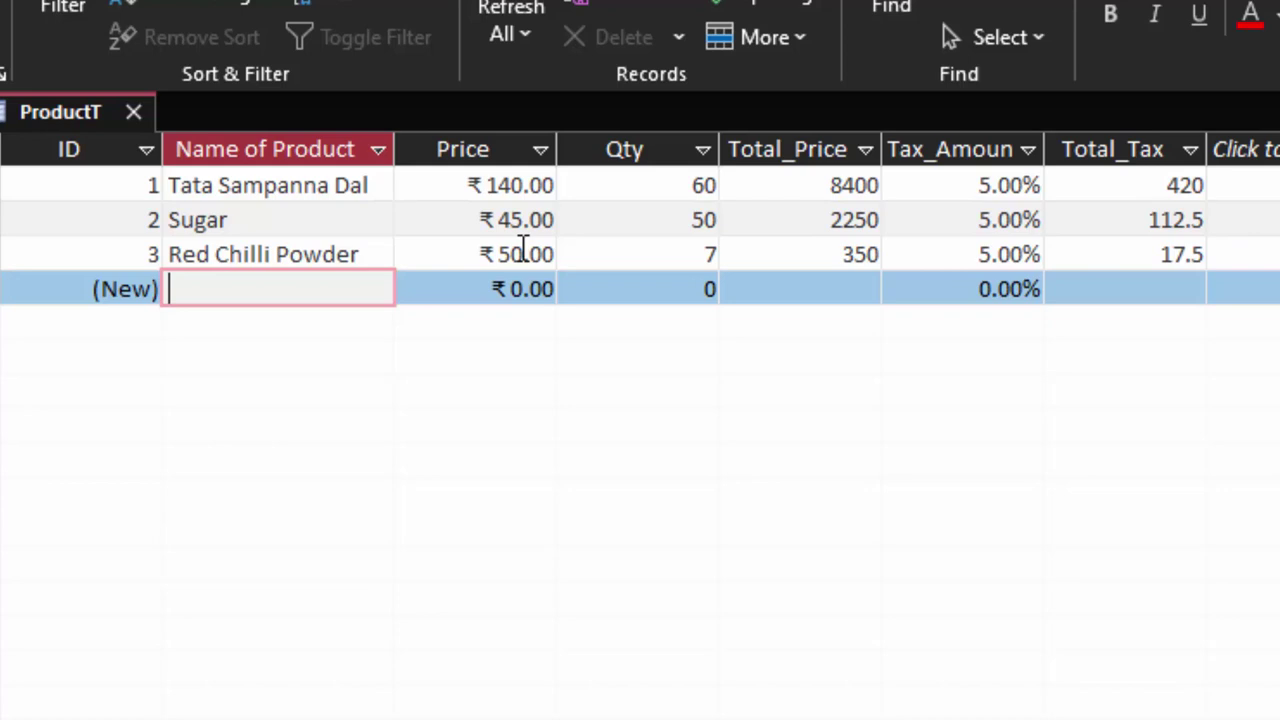
# Enter a Soap record with Price 35, Qty 70 and Tax_Amount 10
pyautogui.write('Soap')
pyautogui.press('Tab')
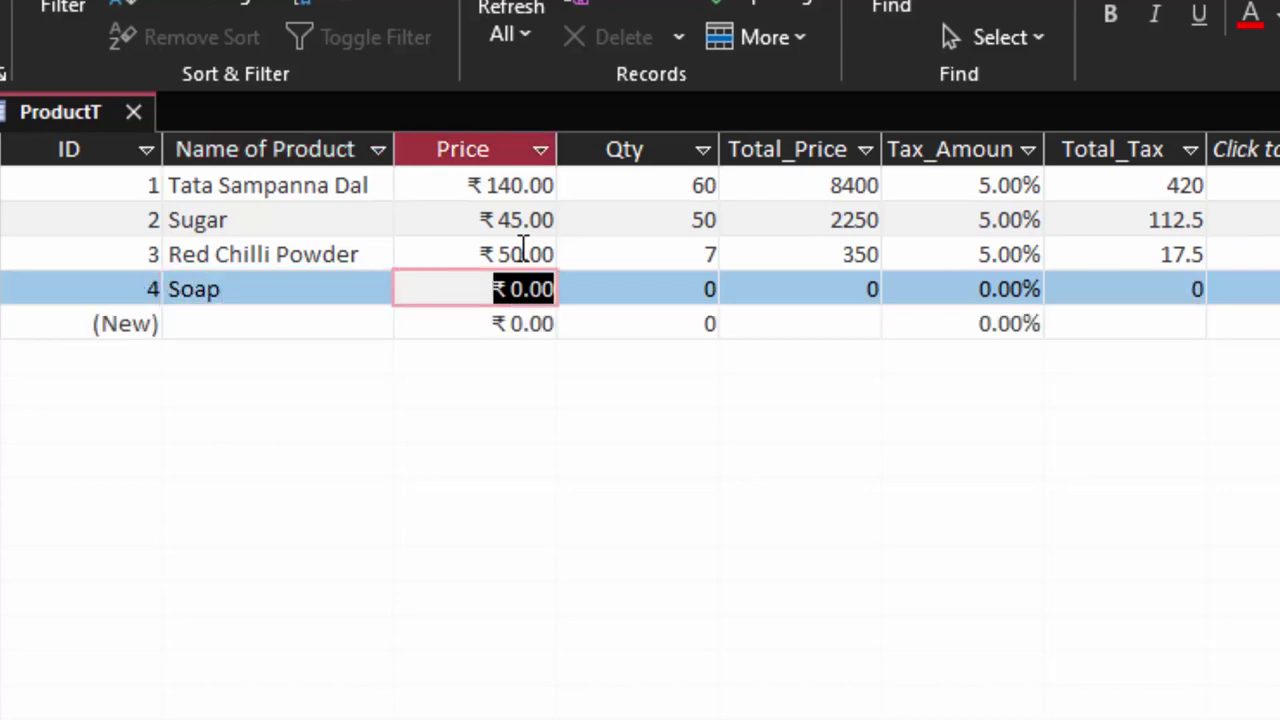
pyautogui.write('3')
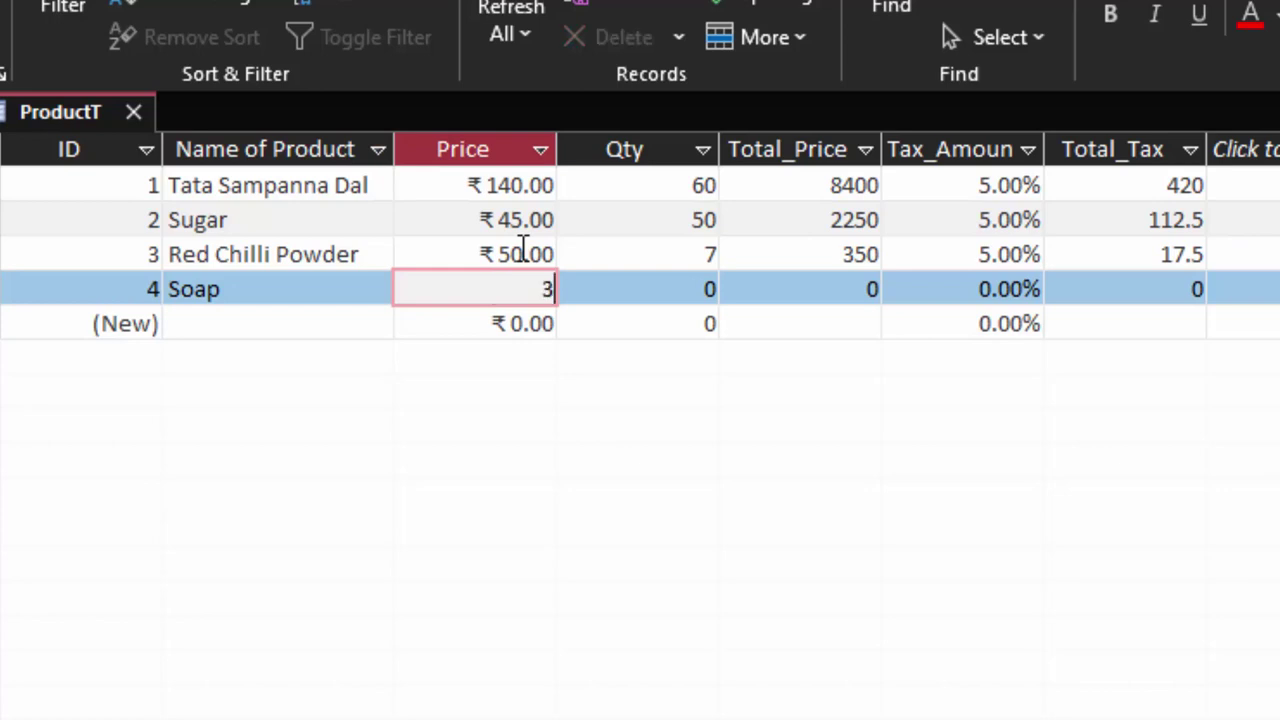
pyautogui.write('5')
pyautogui.press('Tab')
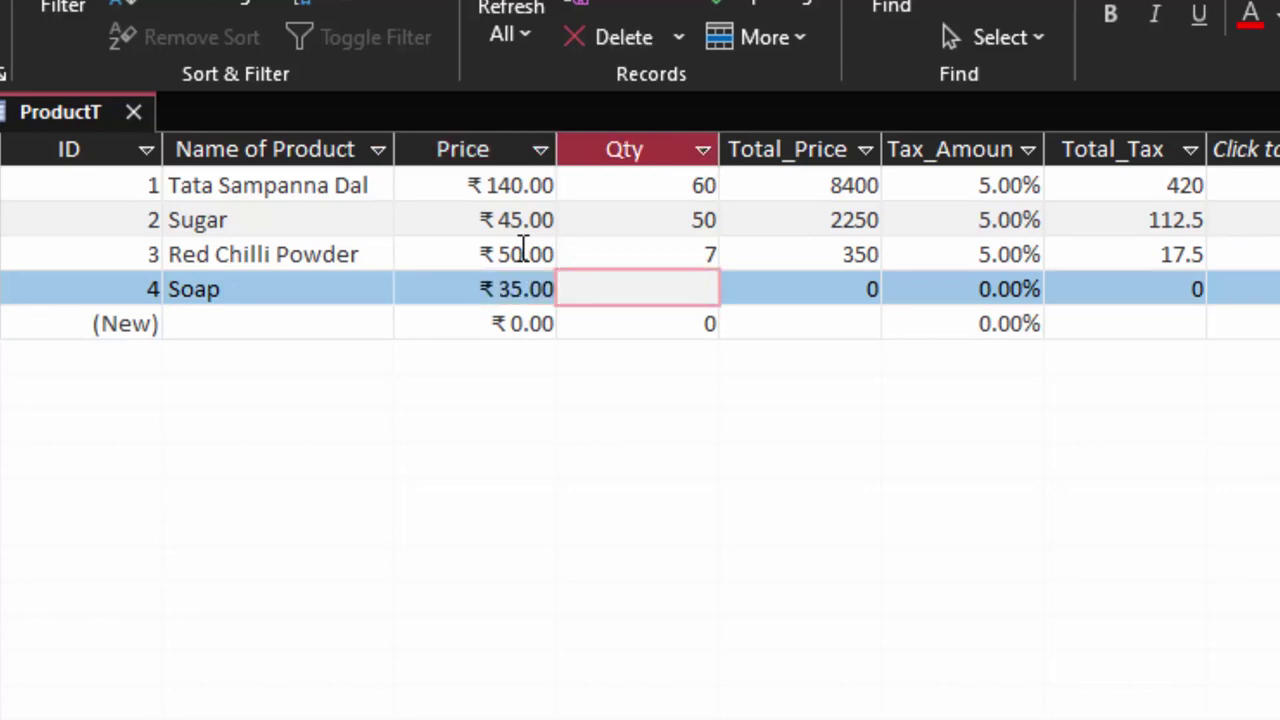
pyautogui.write('70')
pyautogui.press('Tab')
pyautogui.press('Tab')
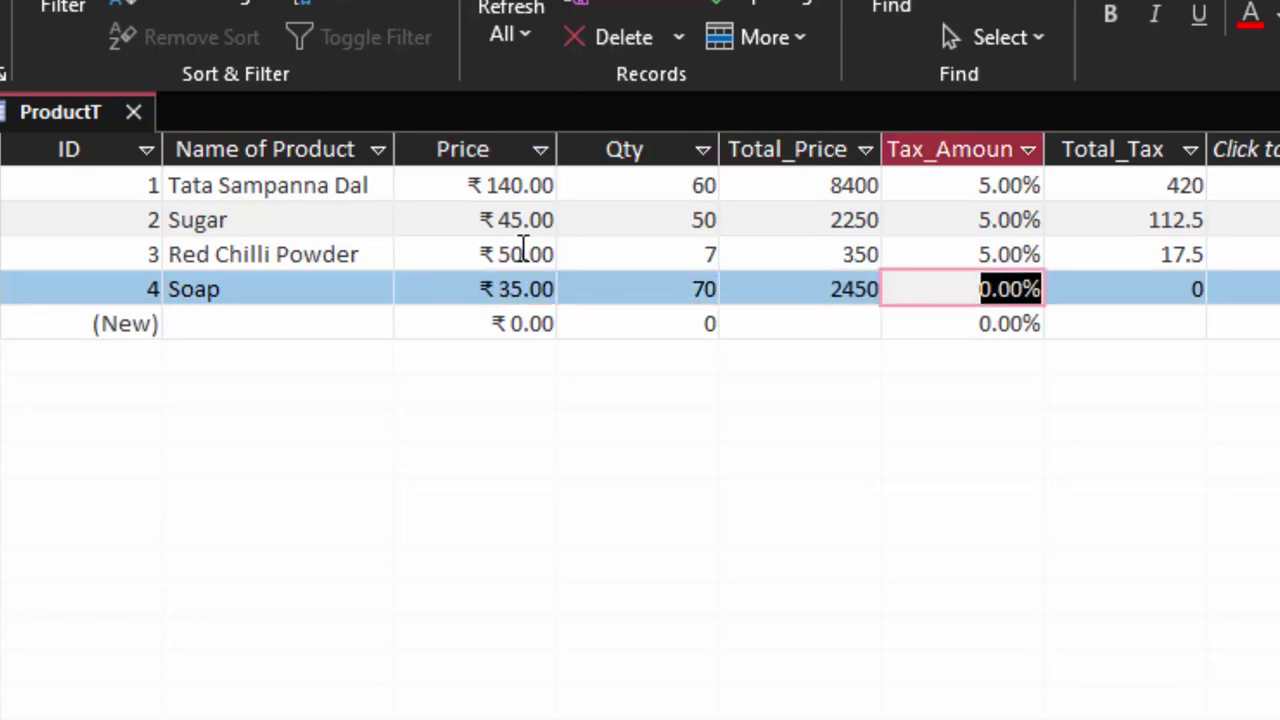
pyautogui.write('10')
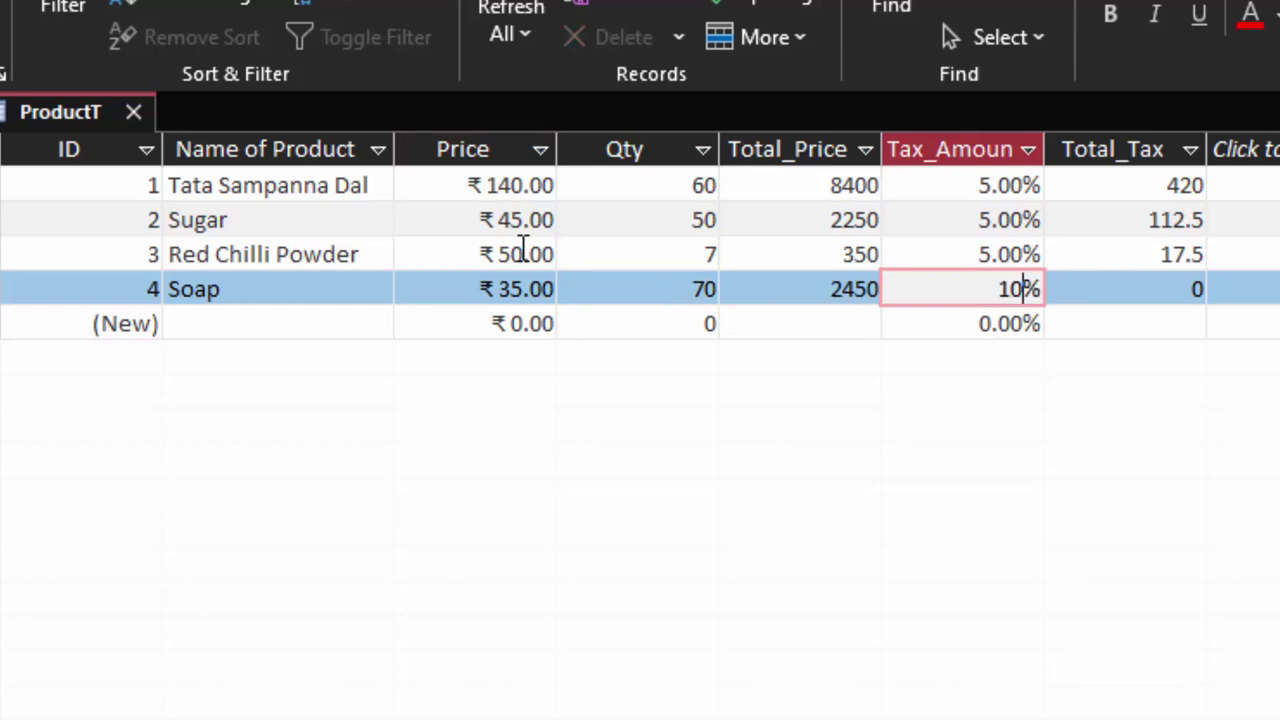
pyautogui.press('Tab')
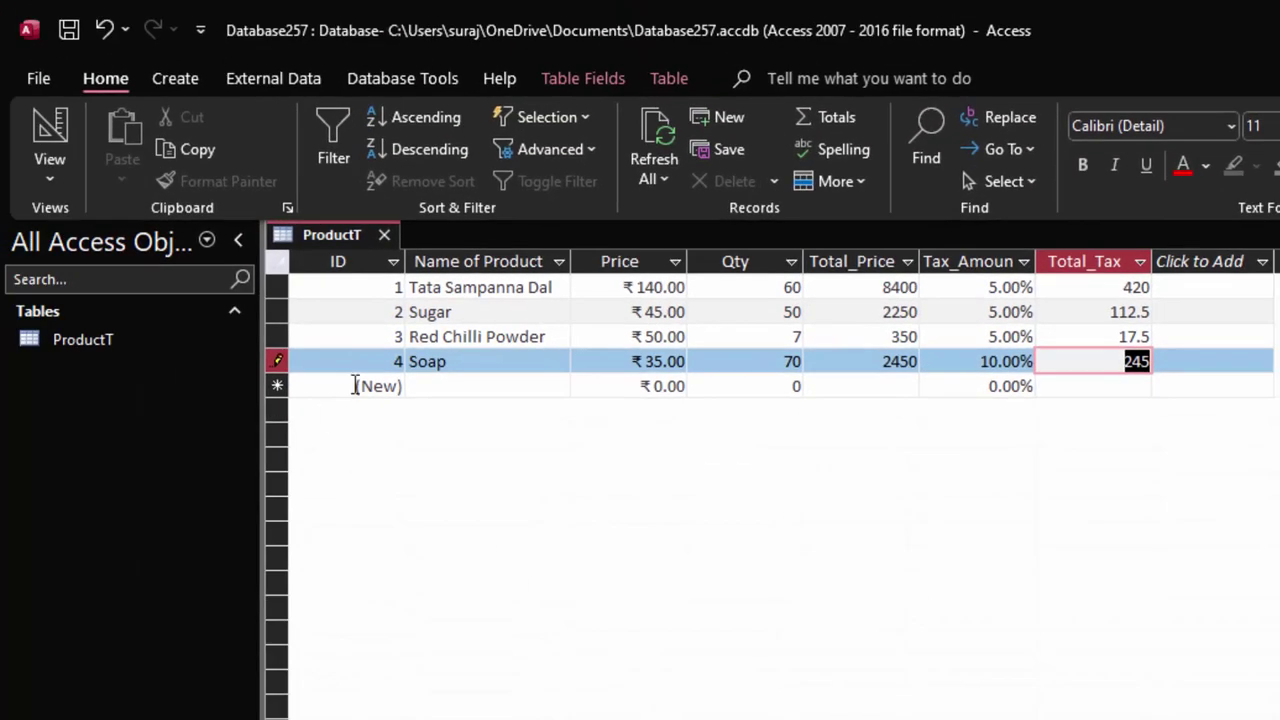
# Close ProductT, start a blank Form Design, and show the field list for all tables
pyautogui.click(386, 234)
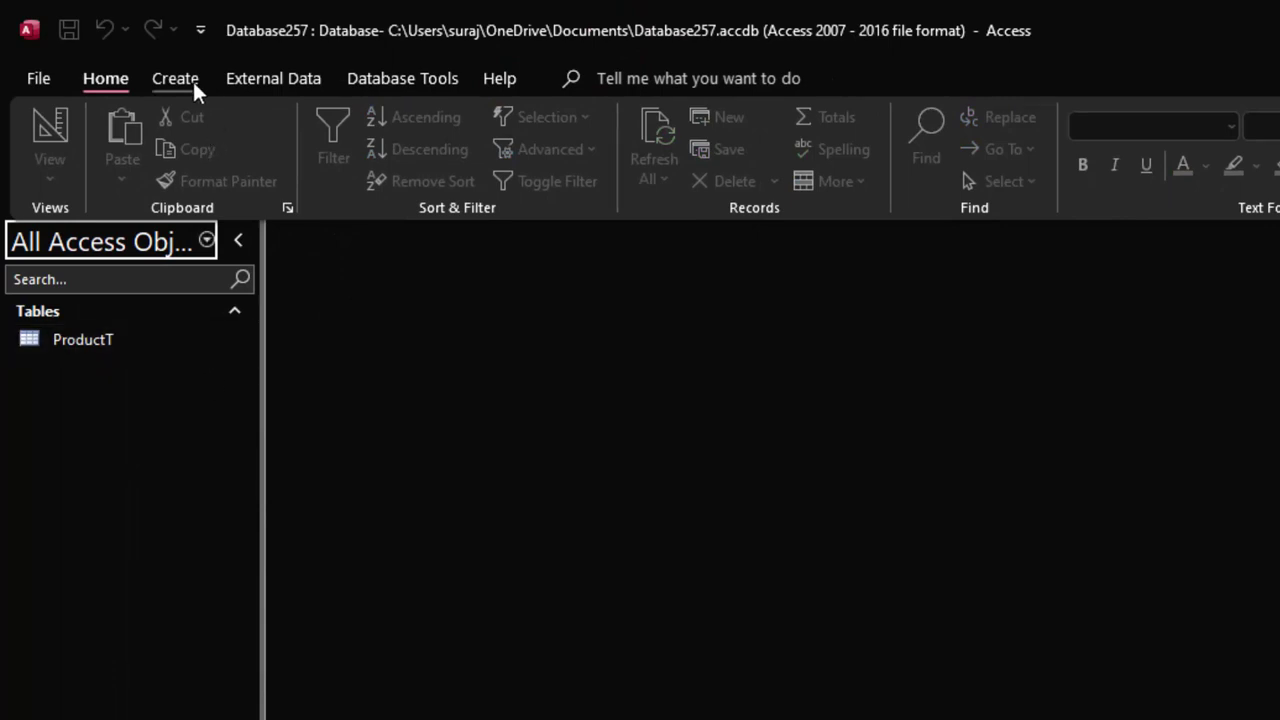
pyautogui.click(190, 80)
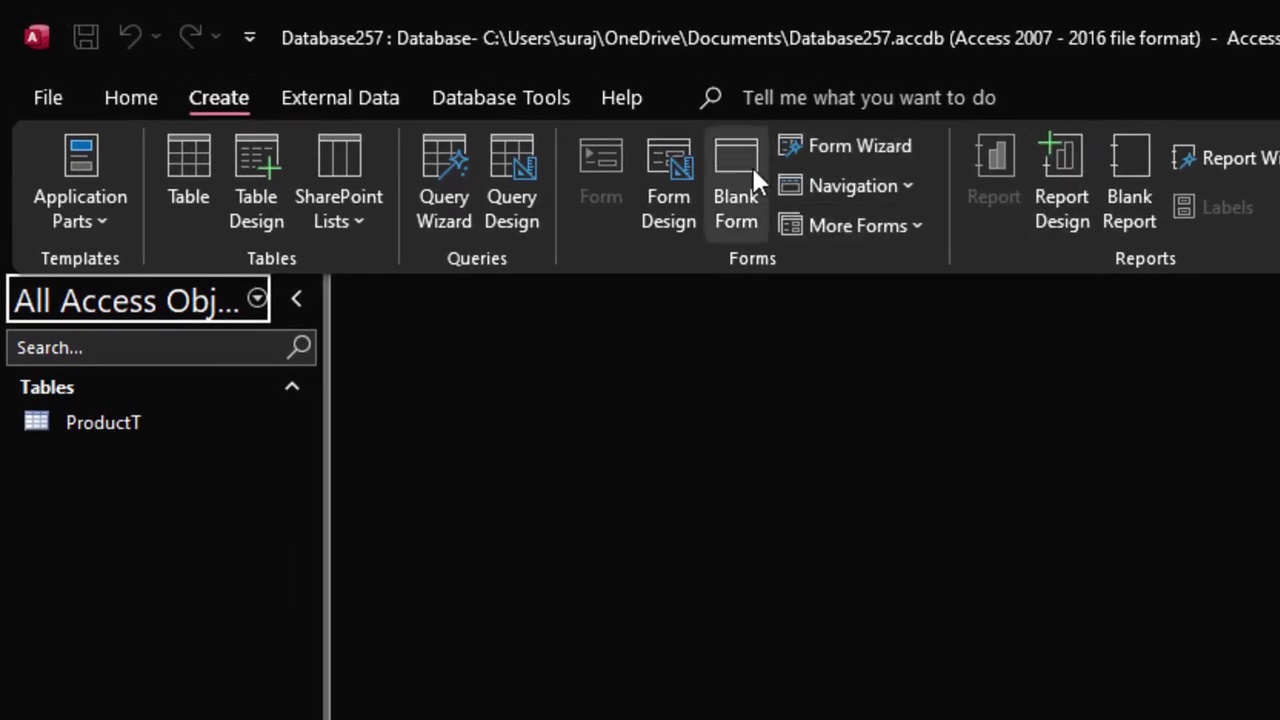
pyautogui.click(688, 160)
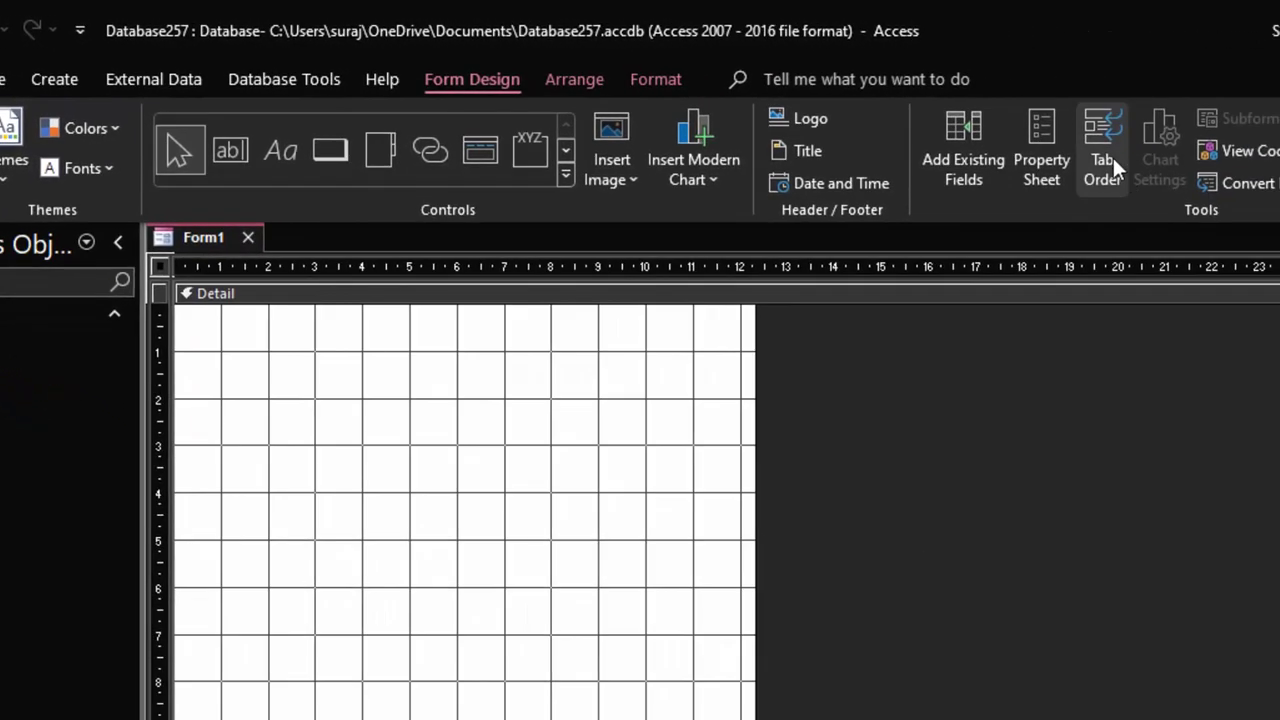
pyautogui.click(980, 122)
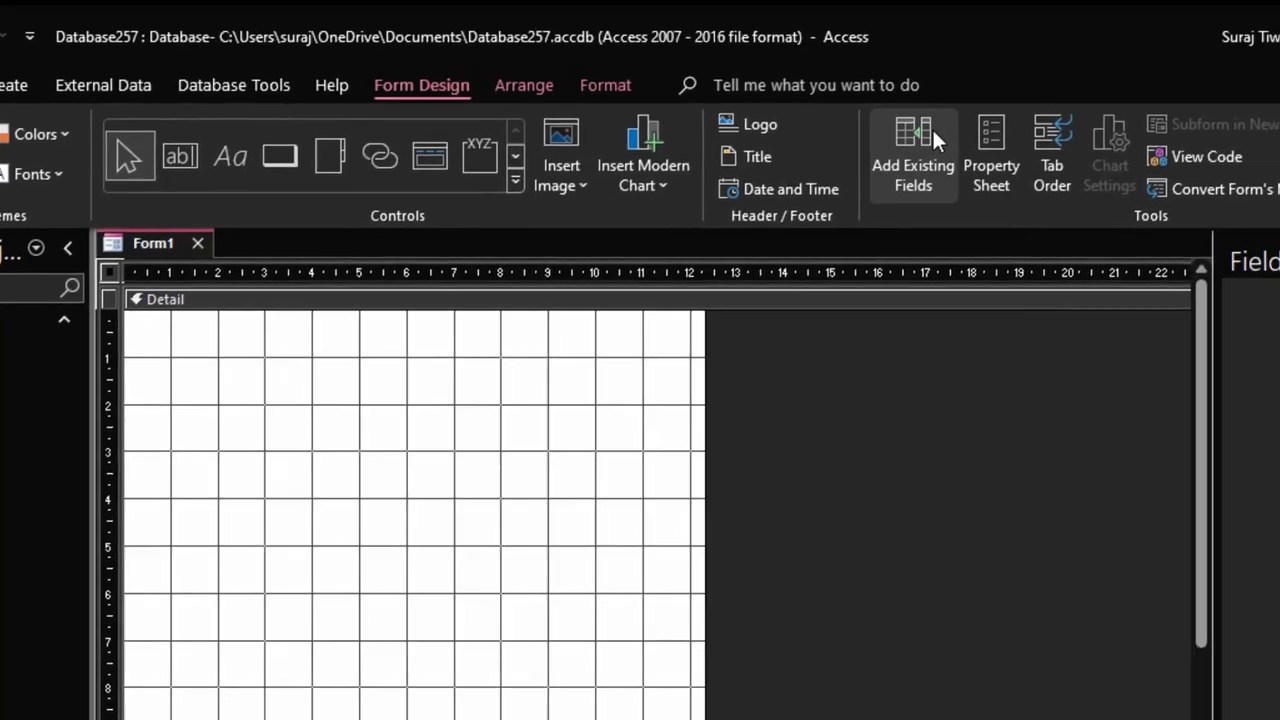
pyautogui.click(1210, 367)
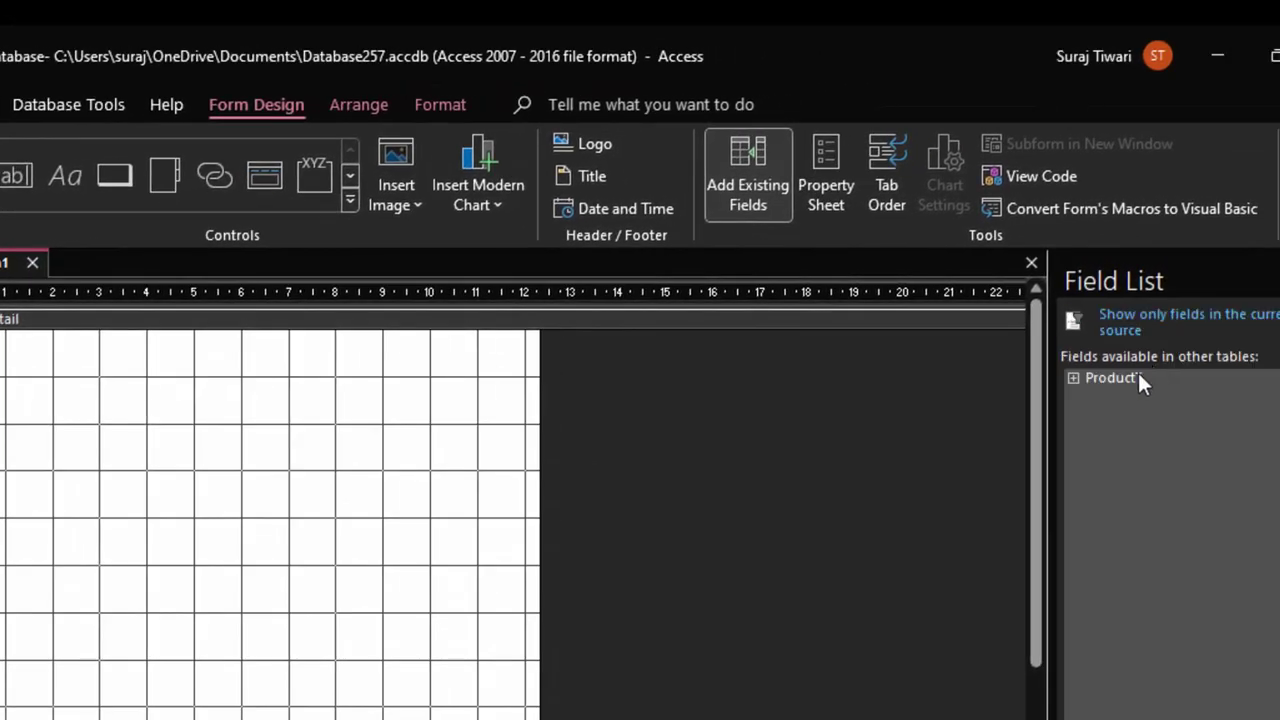
# Drag Name of Product, Price, Qty, Total_Price, Tax_Amount and Total_Tax onto the form, stacked vertically
pyautogui.click(1140, 380)
pyautogui.moveTo(1150, 422)
pyautogui.mouseDown()
pyautogui.moveTo(668, 460)
pyautogui.moveTo(219, 429)
pyautogui.moveTo(220, 441)
pyautogui.mouseUp()
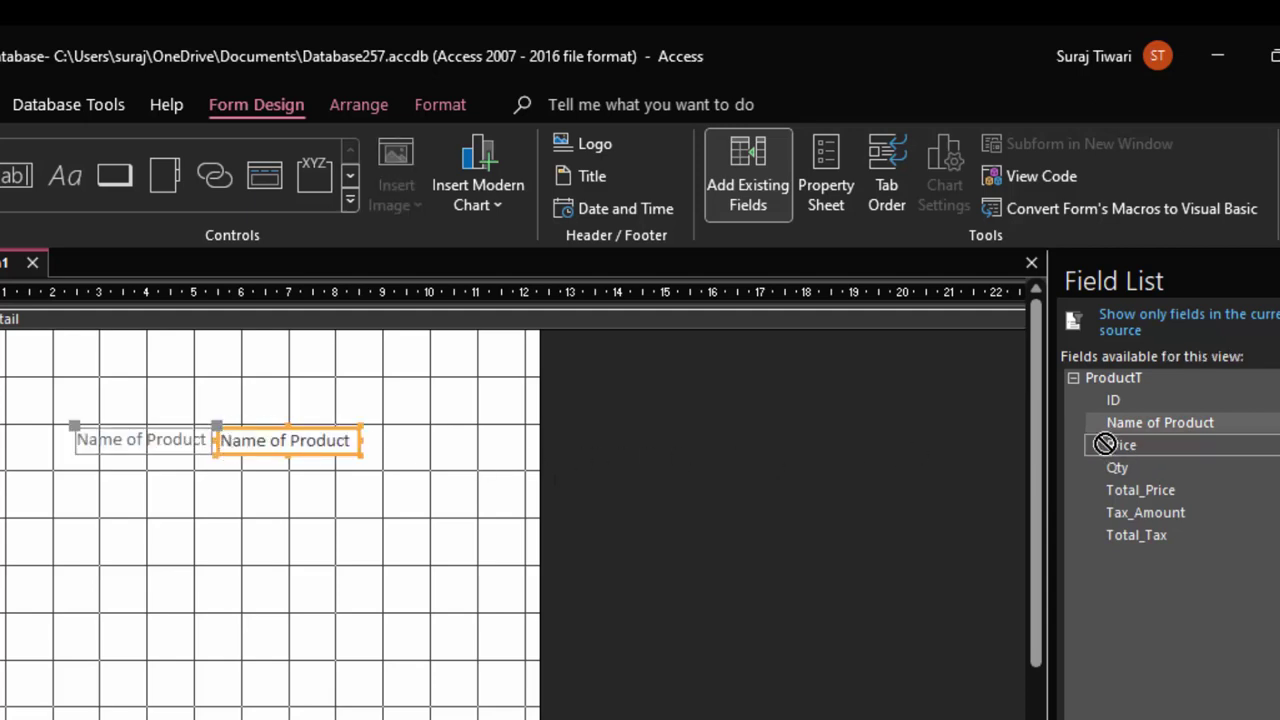
pyautogui.moveTo(1105, 444); pyautogui.dragTo(237, 486)
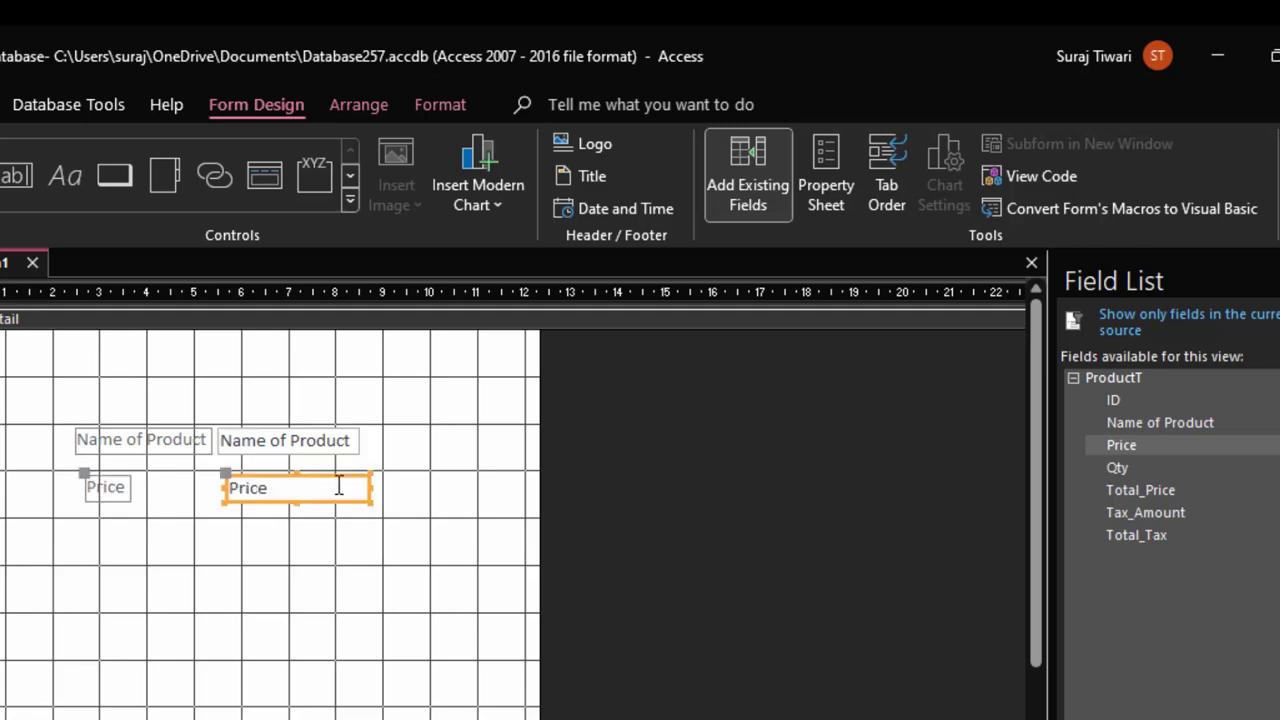
pyautogui.moveTo(1117, 467); pyautogui.dragTo(237, 530)
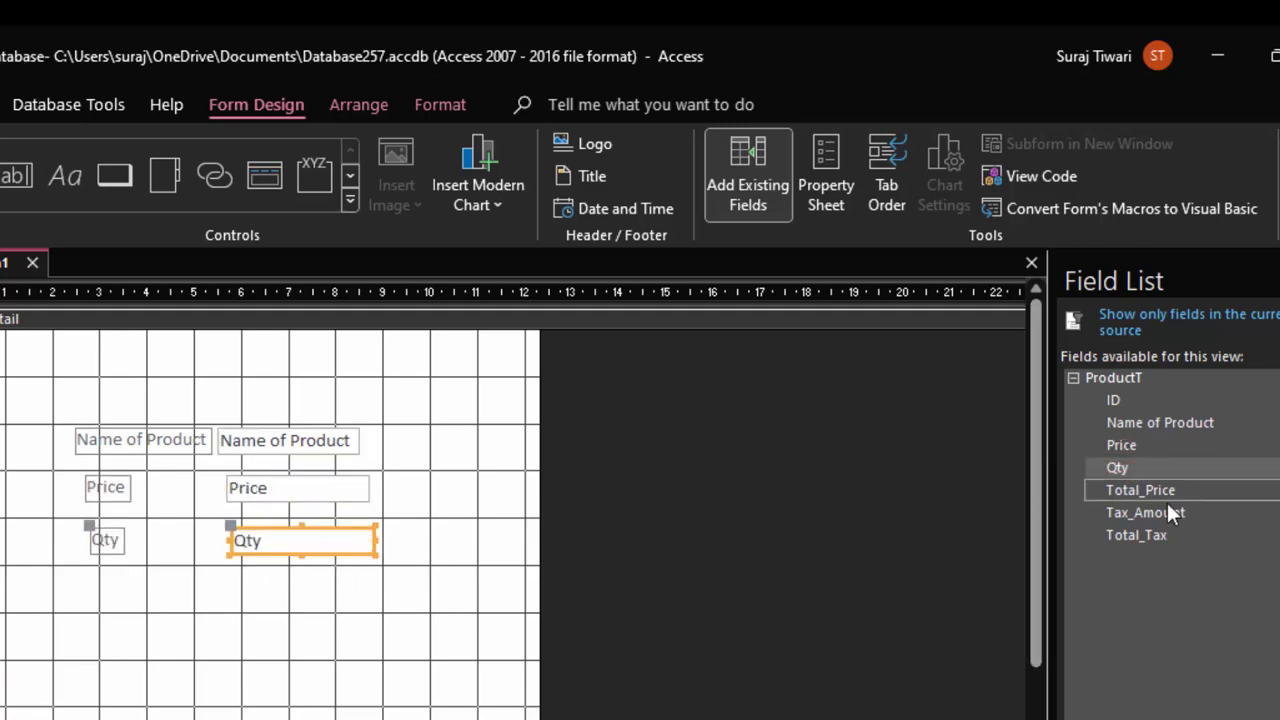
pyautogui.moveTo(1153, 492); pyautogui.dragTo(234, 580)
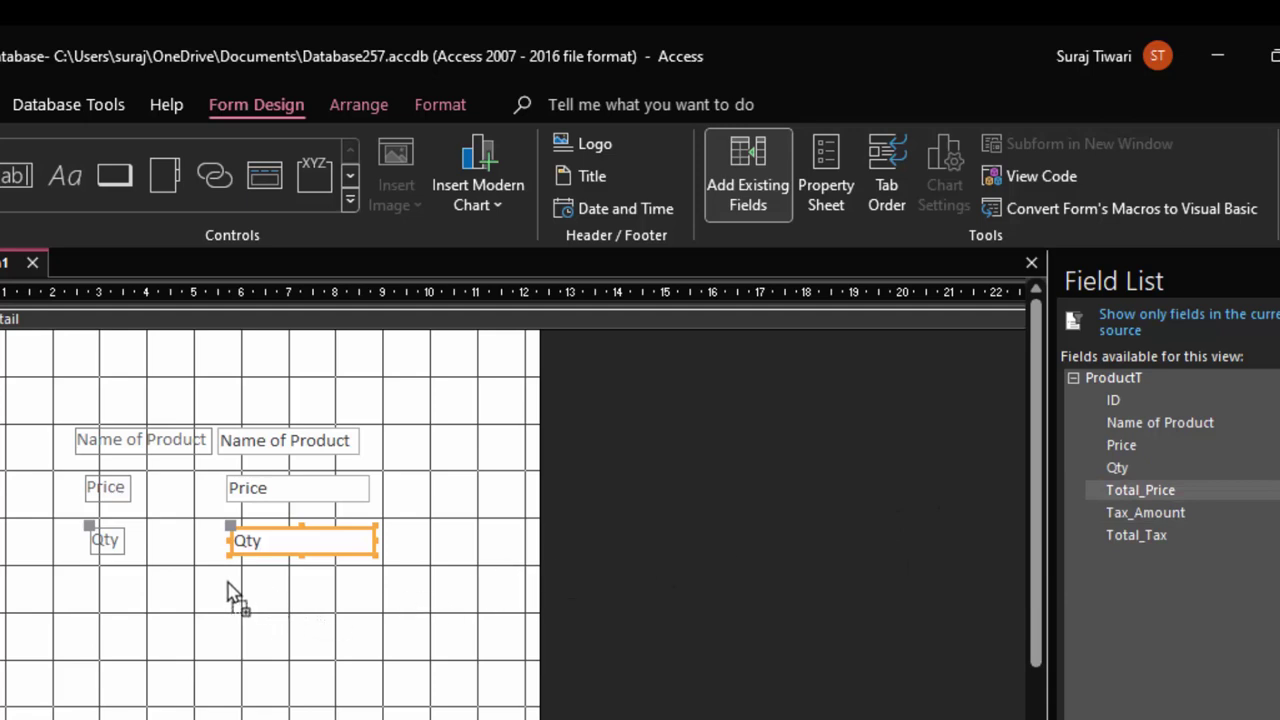
pyautogui.moveTo(1145, 512)
pyautogui.mouseDown()
pyautogui.moveTo(323, 659)
pyautogui.moveTo(251, 648)
pyautogui.mouseUp()
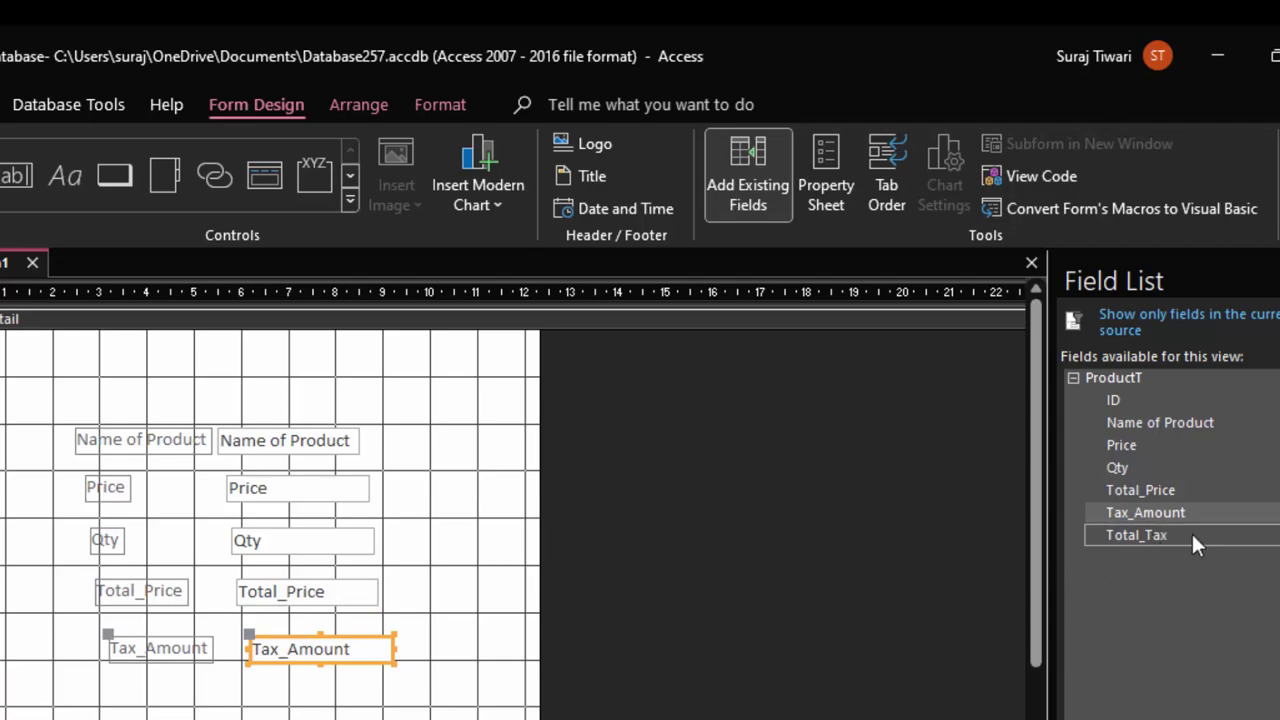
pyautogui.moveTo(1191, 536); pyautogui.dragTo(278, 707)
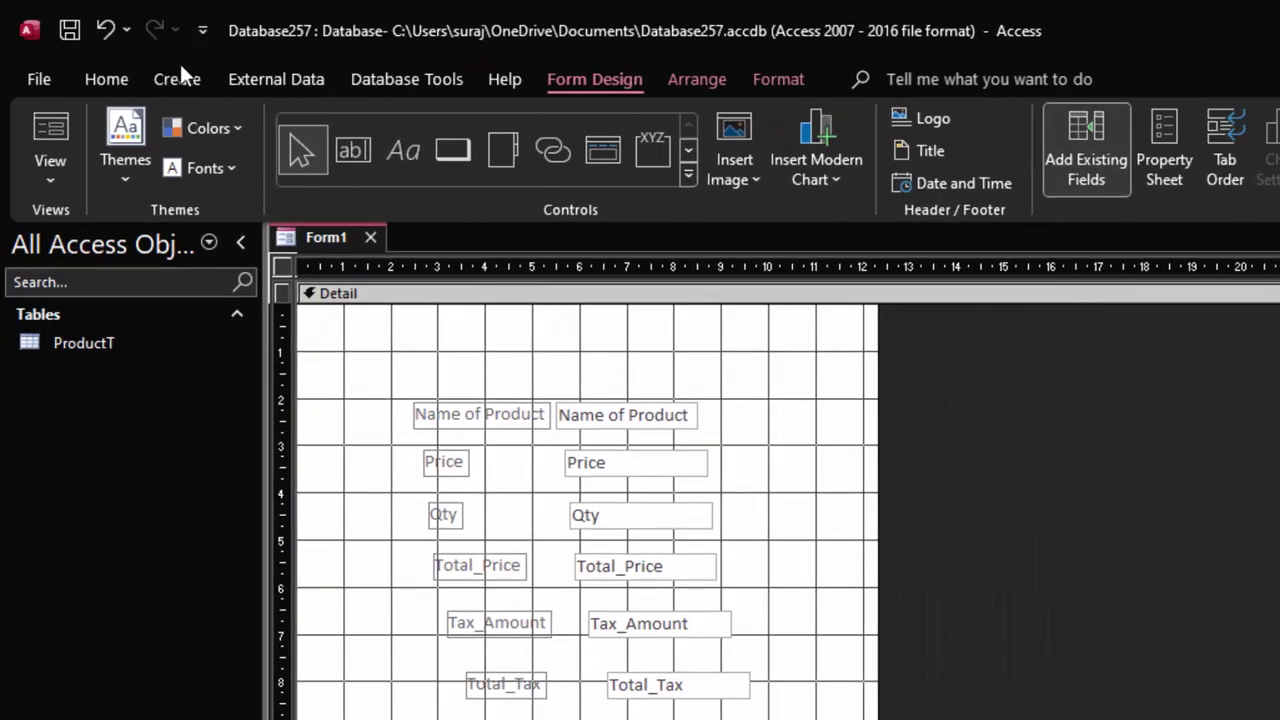
# Give the Detail section a peach background fill
pyautogui.click(113, 77)
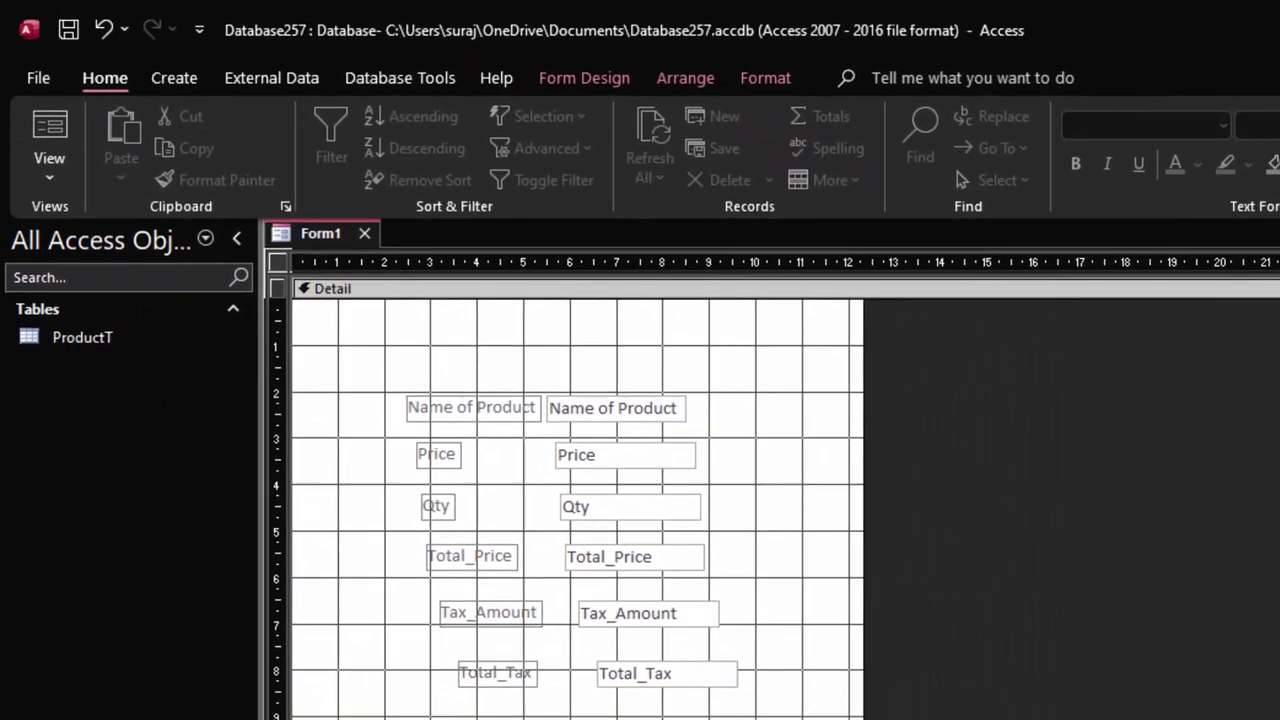
pyautogui.click(1263, 162)
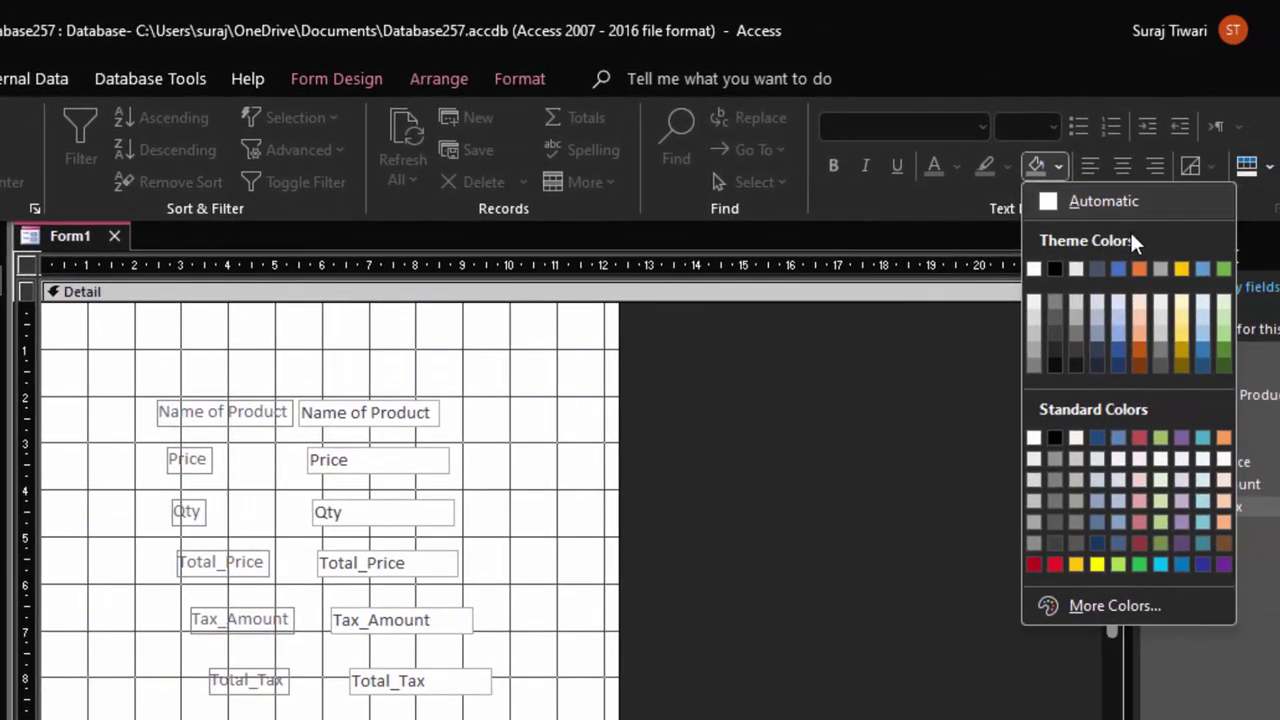
pyautogui.click(1134, 312)
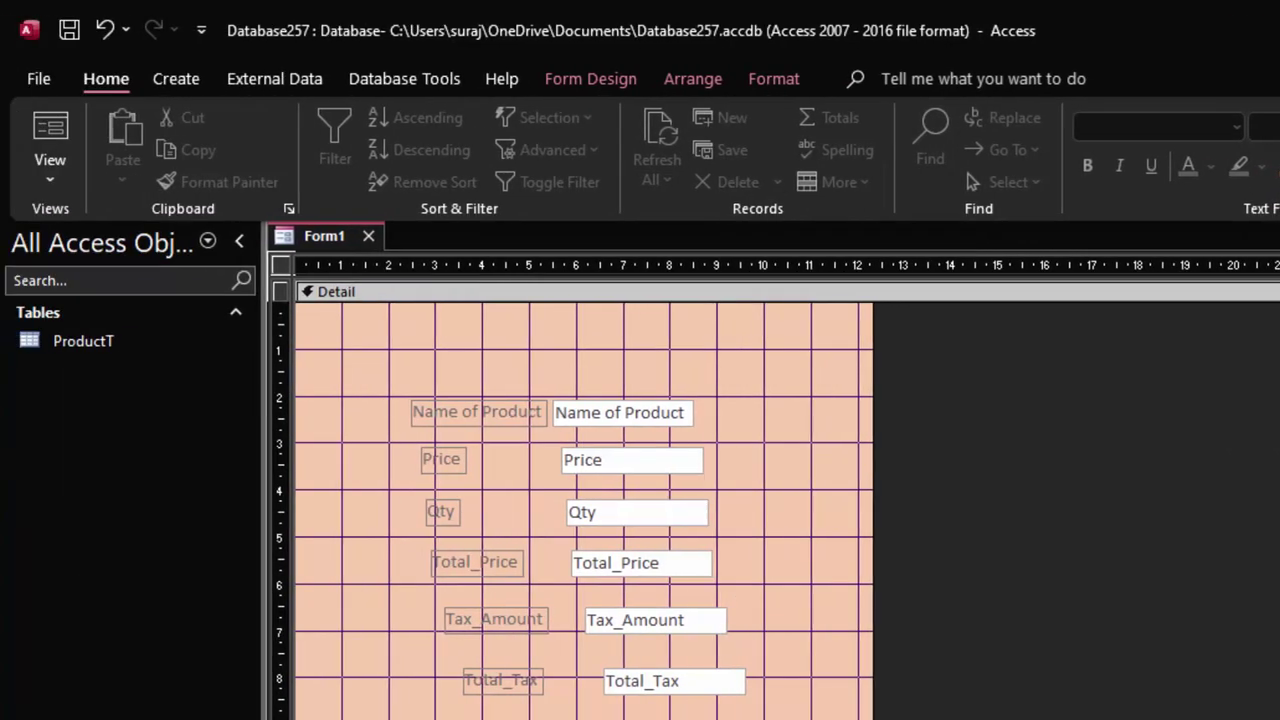
# Make all the labels and text boxes bold with black text
pyautogui.moveTo(738, 700)
pyautogui.mouseDown()
pyautogui.moveTo(440, 330)
pyautogui.moveTo(401, 360)
pyautogui.mouseUp()
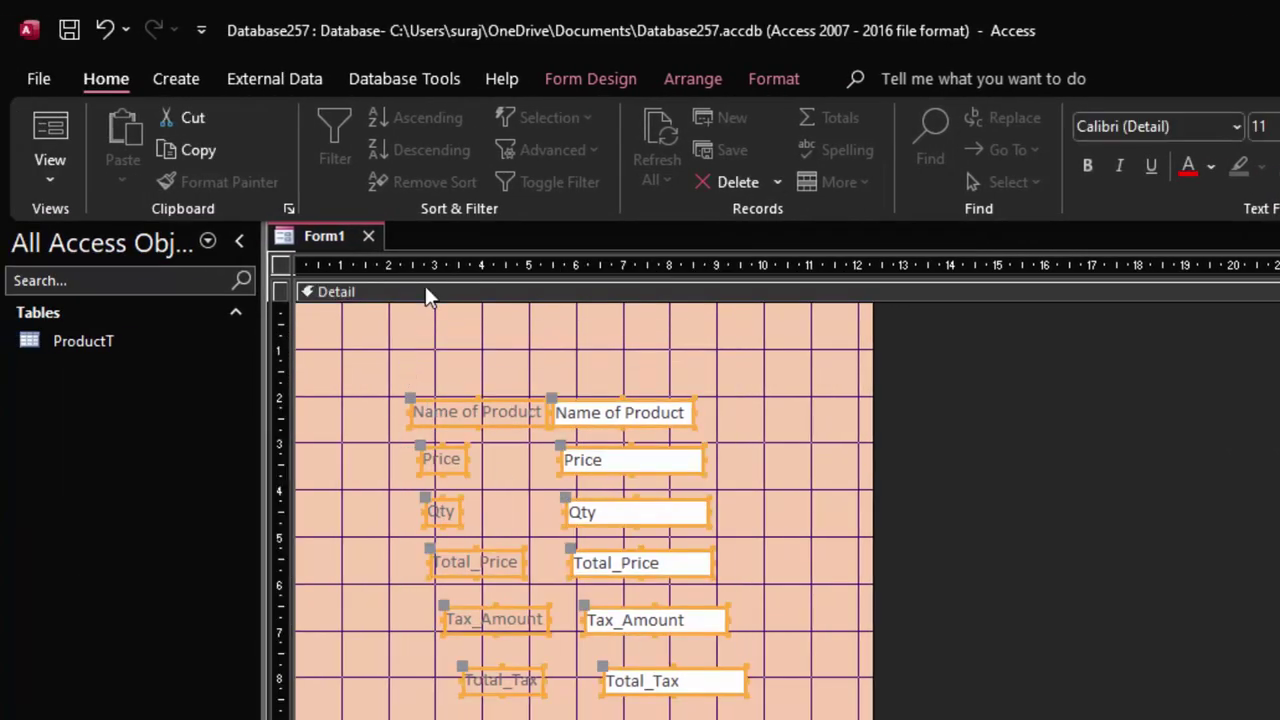
pyautogui.click(1211, 166)
pyautogui.click(1207, 268)
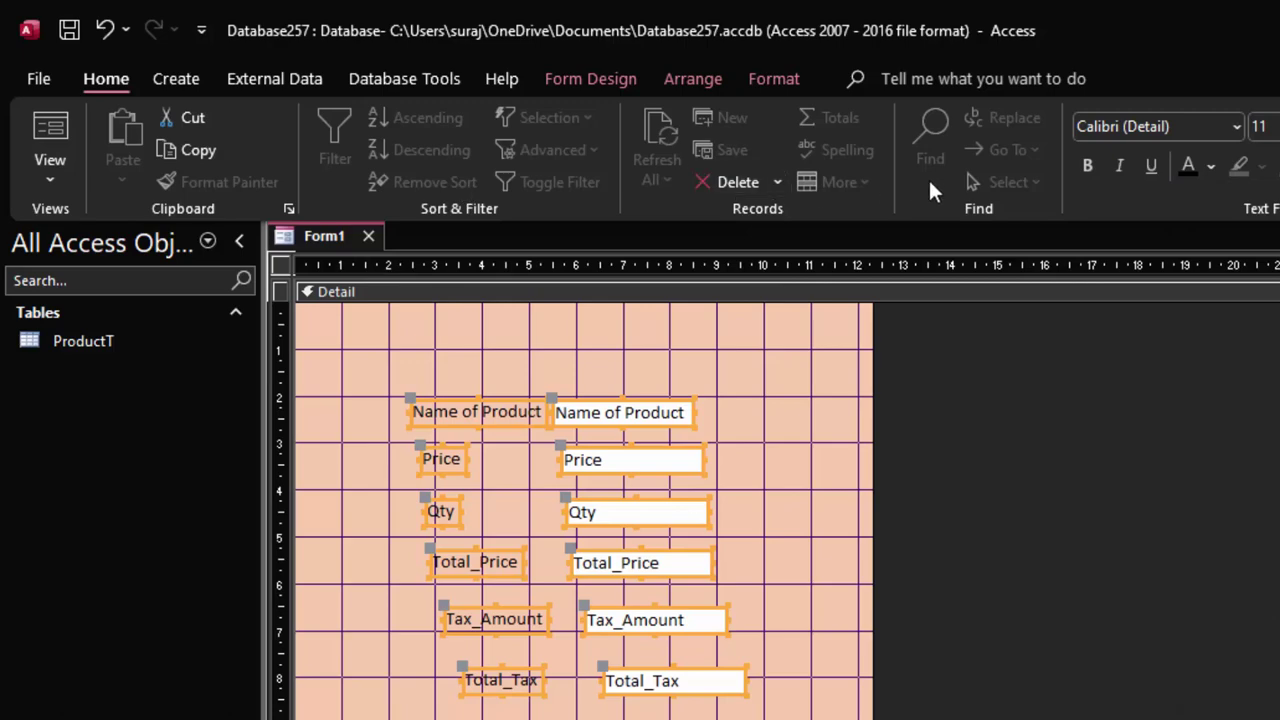
pyautogui.click(1099, 164)
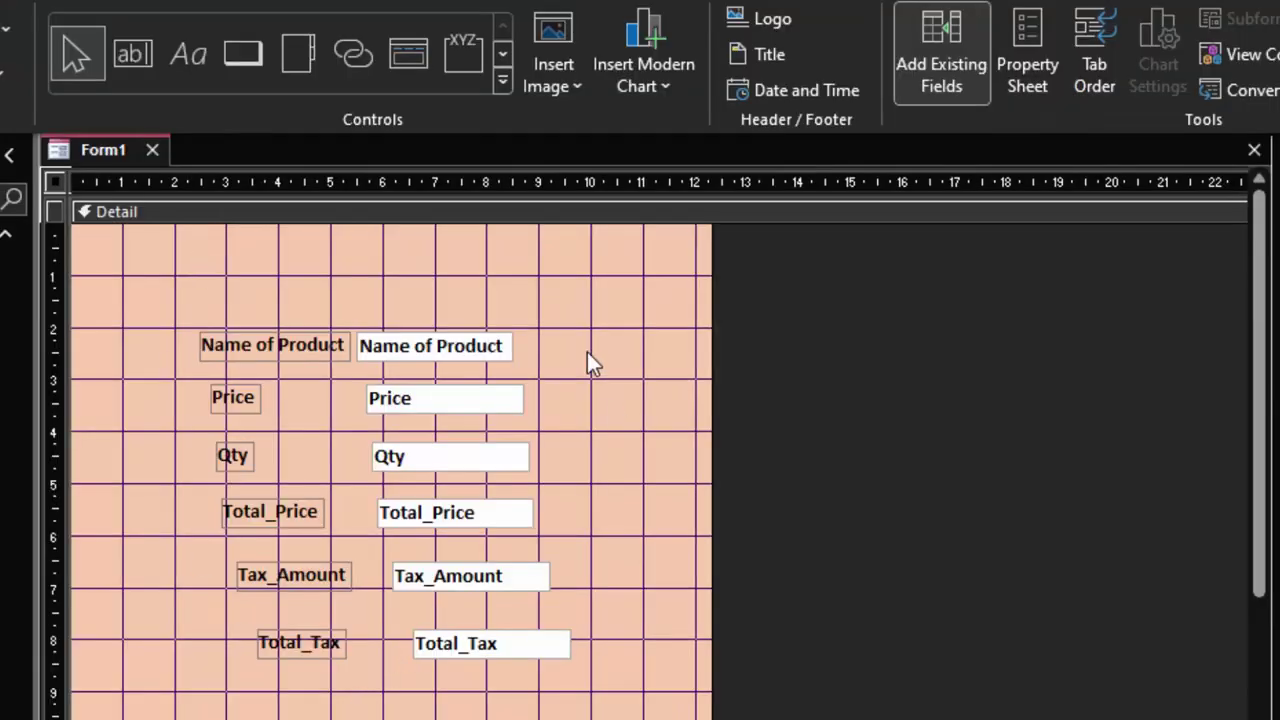
# Add a Go To Next Record button labelled Next Record below Total_Tax, then widen it
pyautogui.click(237, 63)
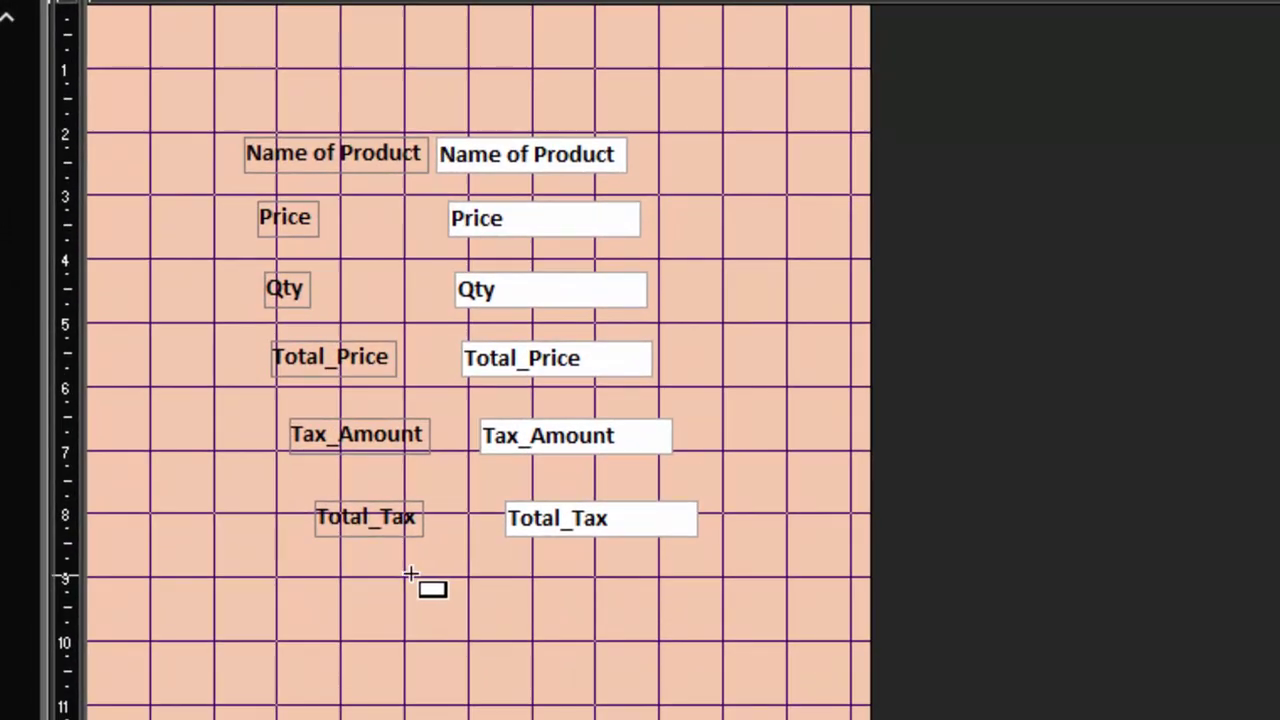
pyautogui.moveTo(404, 578); pyautogui.dragTo(647, 622)
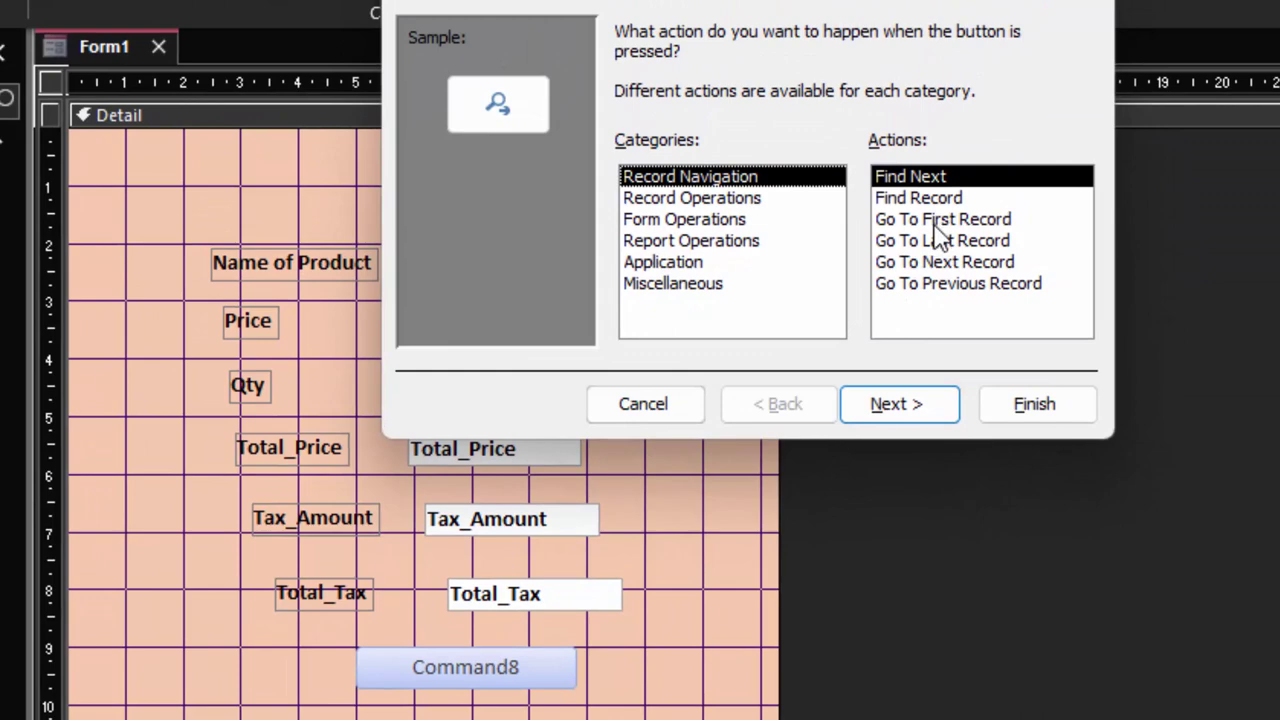
pyautogui.click(940, 261)
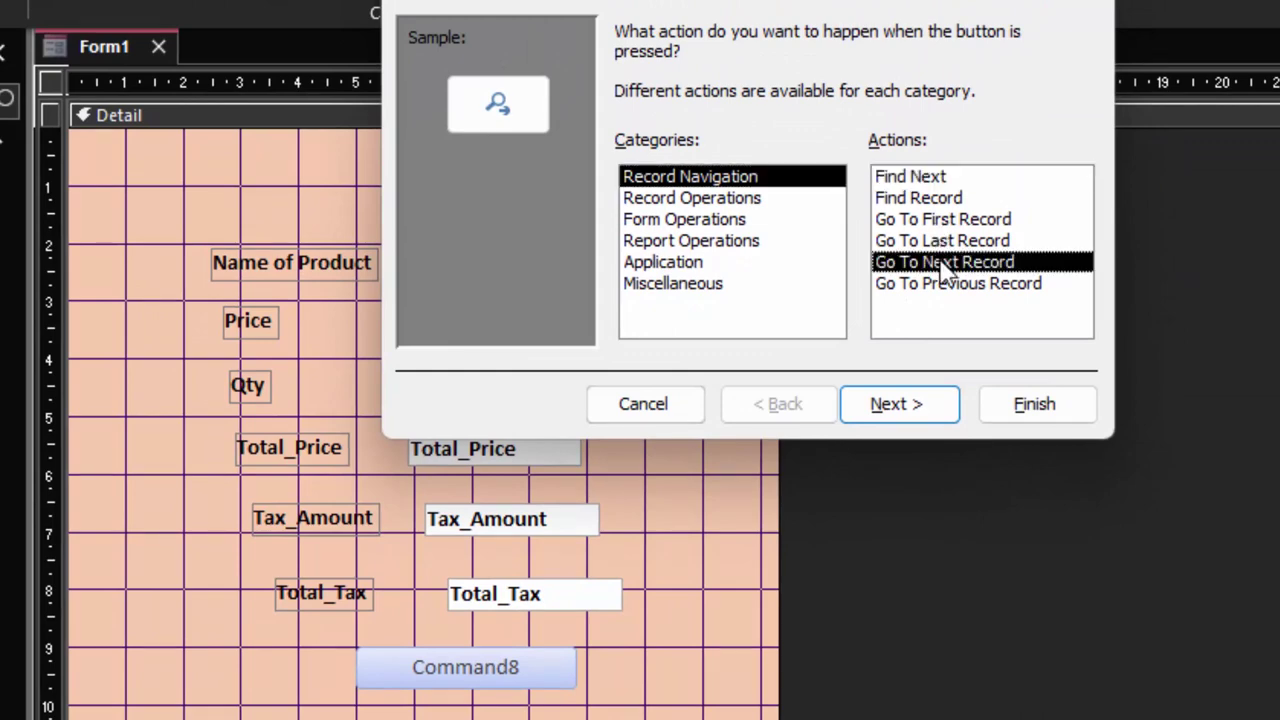
pyautogui.click(945, 415)
pyautogui.click(684, 165)
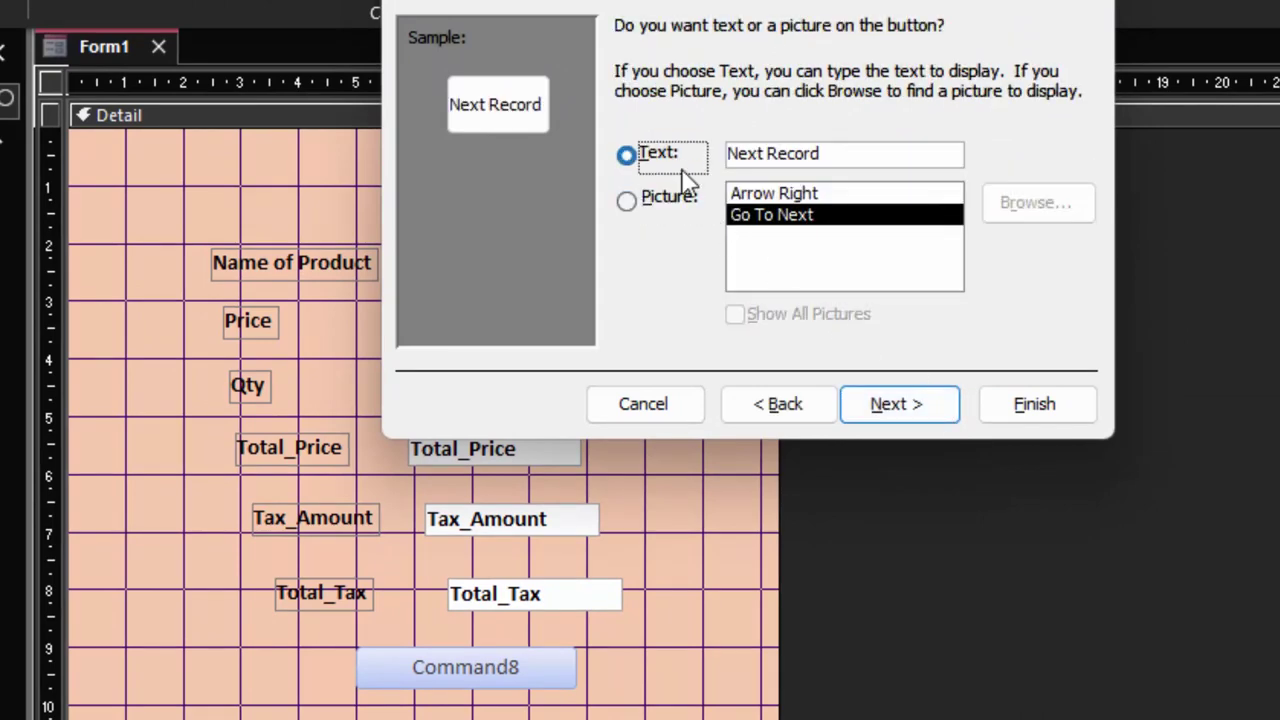
pyautogui.click(912, 403)
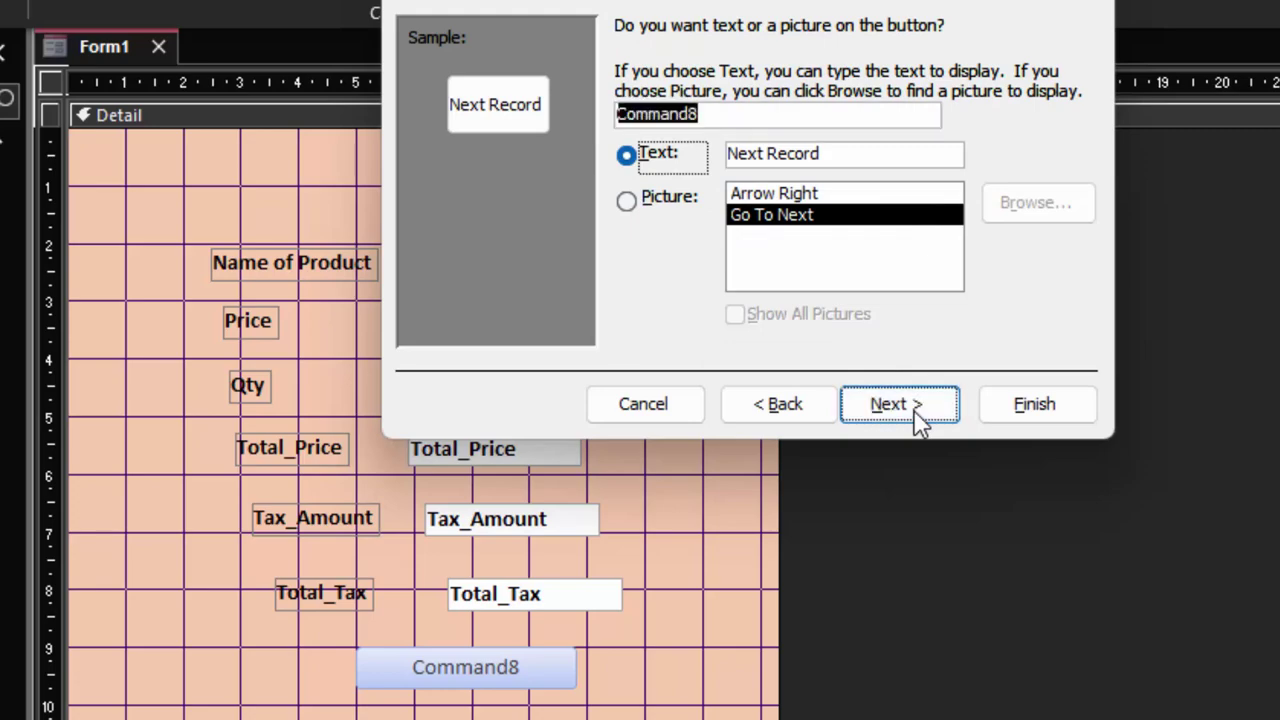
pyautogui.click(1035, 403)
pyautogui.moveTo(491, 687); pyautogui.dragTo(515, 688)
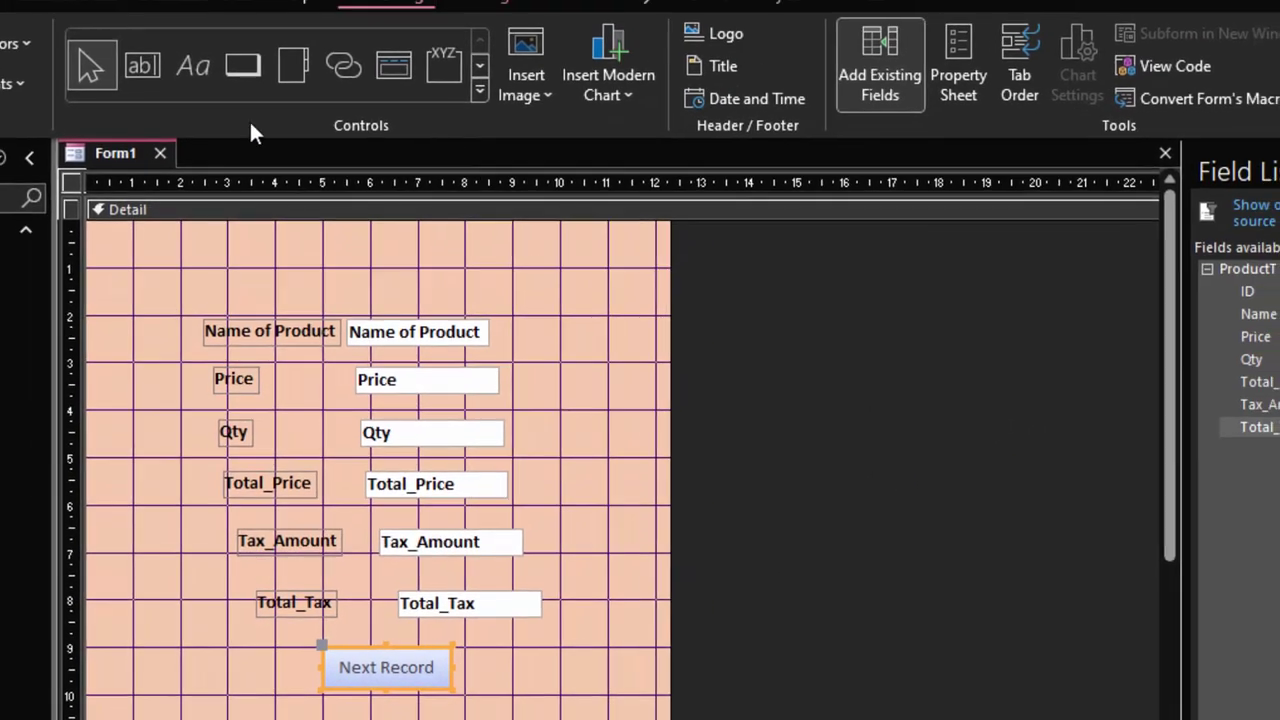
pyautogui.click(244, 64)
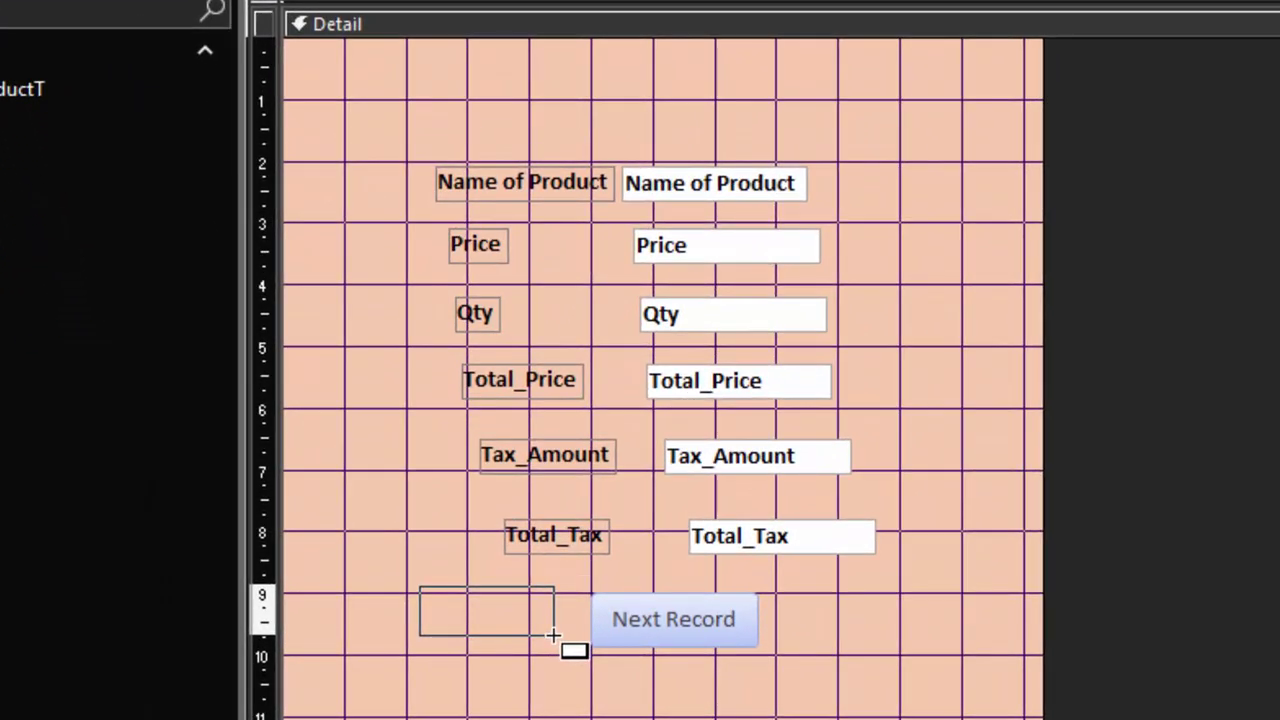
# Add a Go To Previous Record button labelled Previous Record, then move it left of Next Record and enlarge it
pyautogui.moveTo(505, 695); pyautogui.dragTo(522, 704)
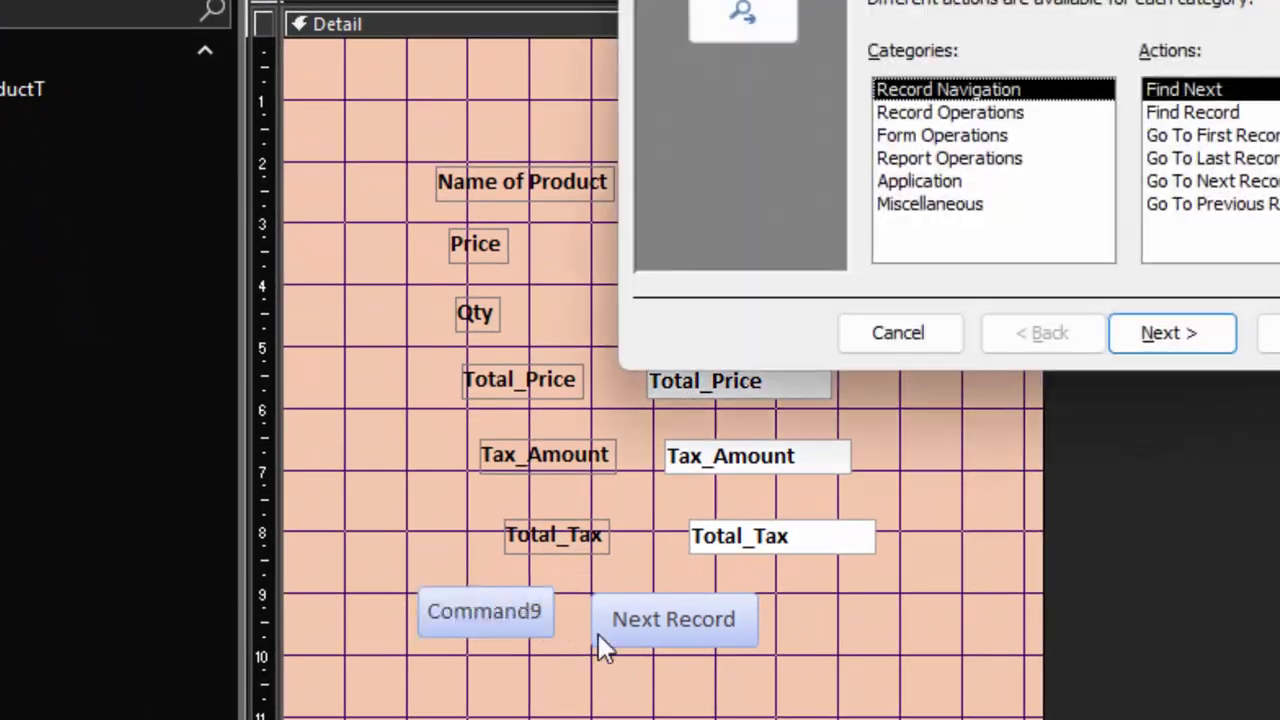
pyautogui.click(1214, 204)
pyautogui.click(1168, 334)
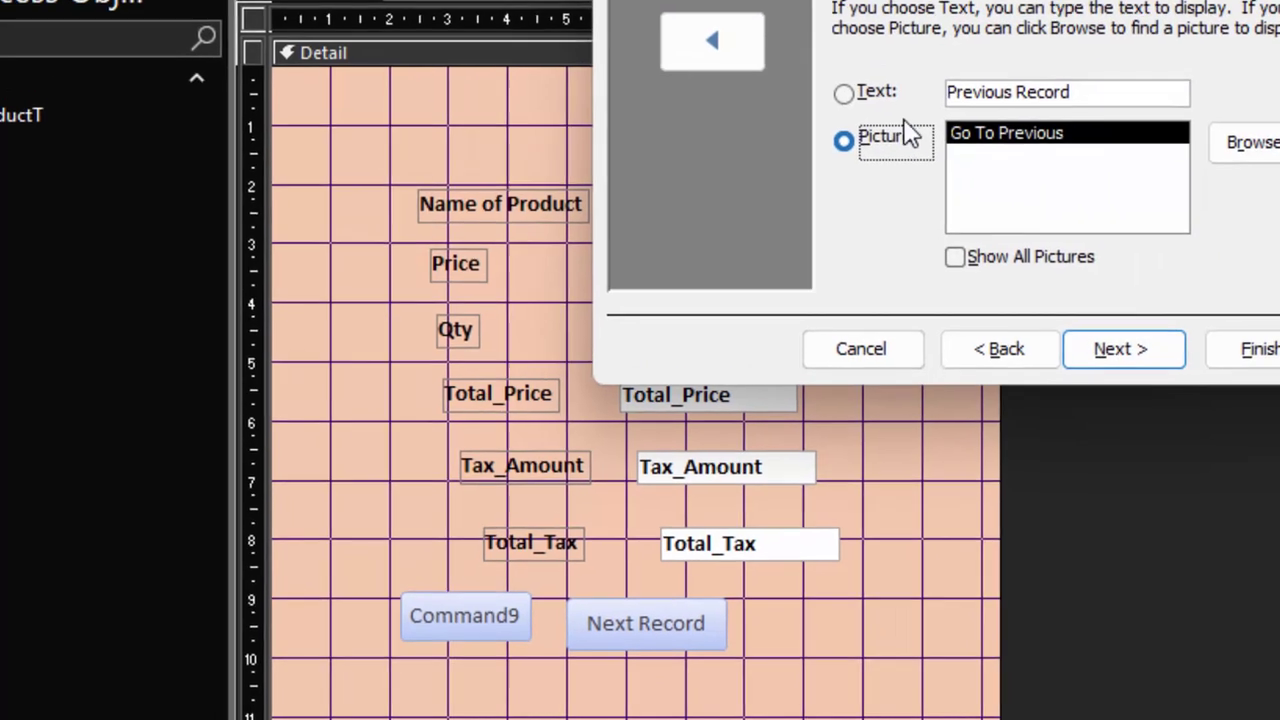
pyautogui.click(785, 150)
pyautogui.click(963, 400)
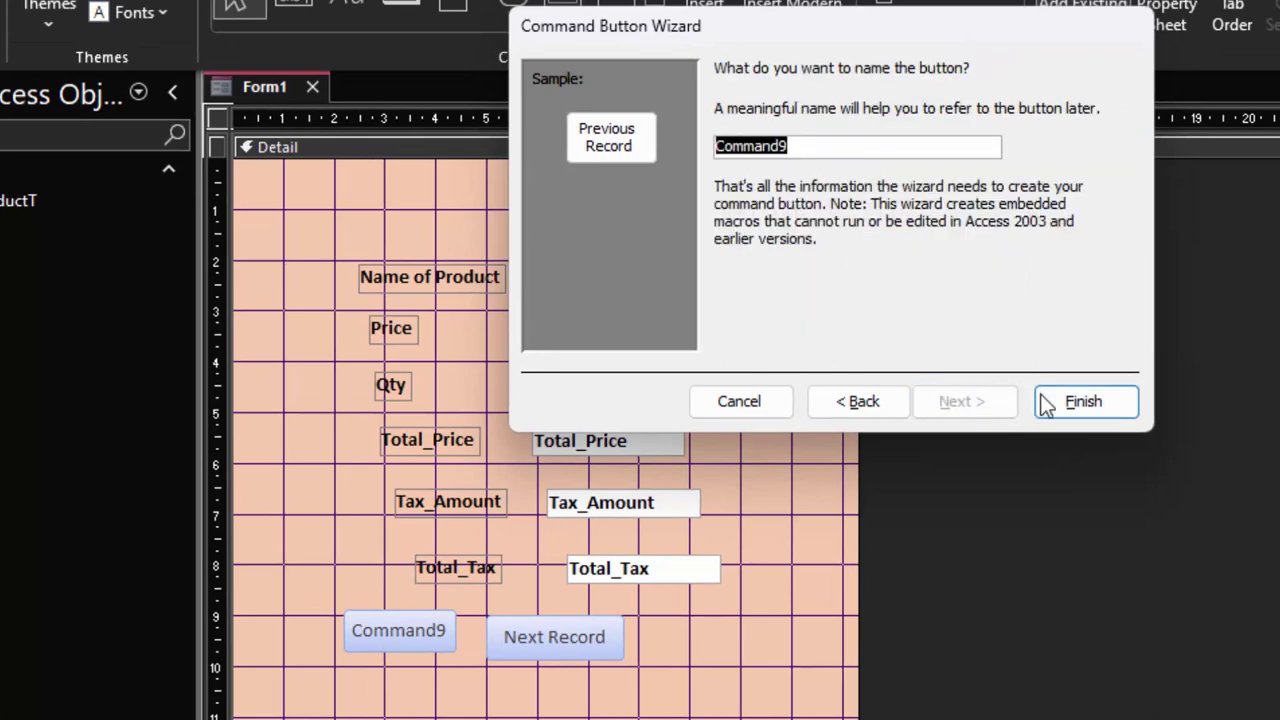
pyautogui.click(1112, 406)
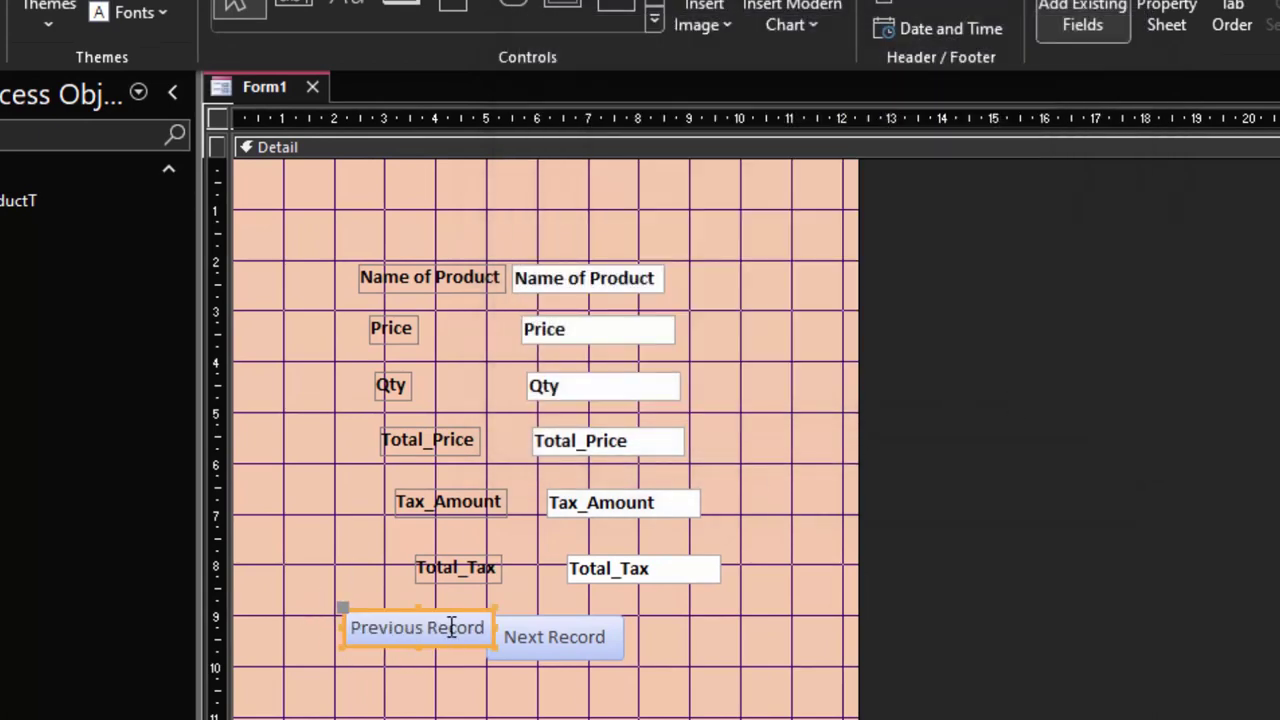
pyautogui.moveTo(440, 610); pyautogui.dragTo(391, 622)
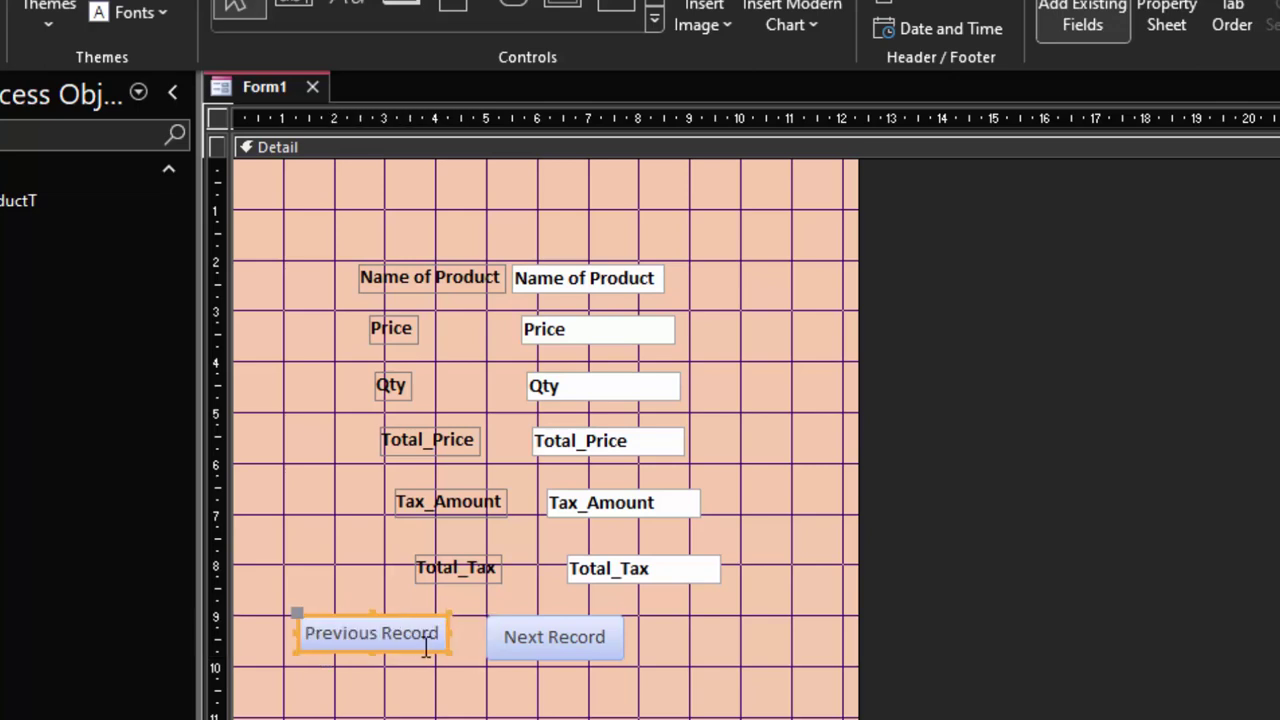
pyautogui.moveTo(452, 651); pyautogui.dragTo(462, 660)
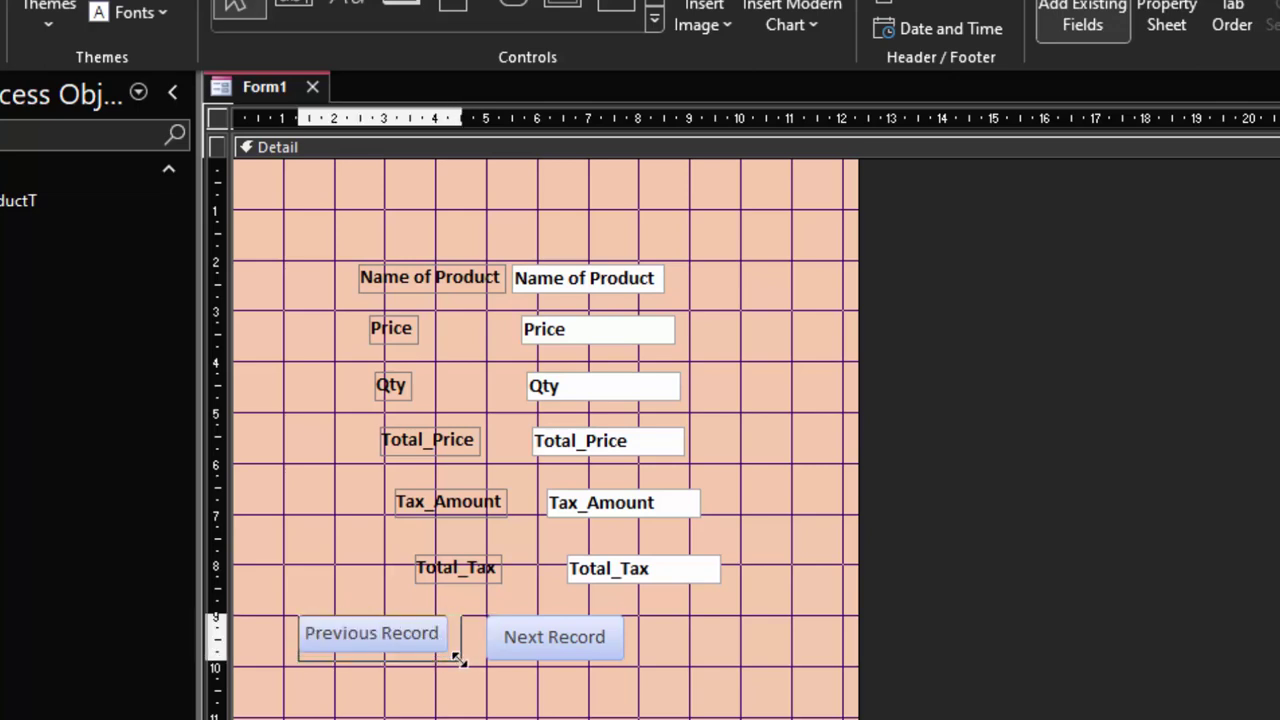
pyautogui.click(612, 668)
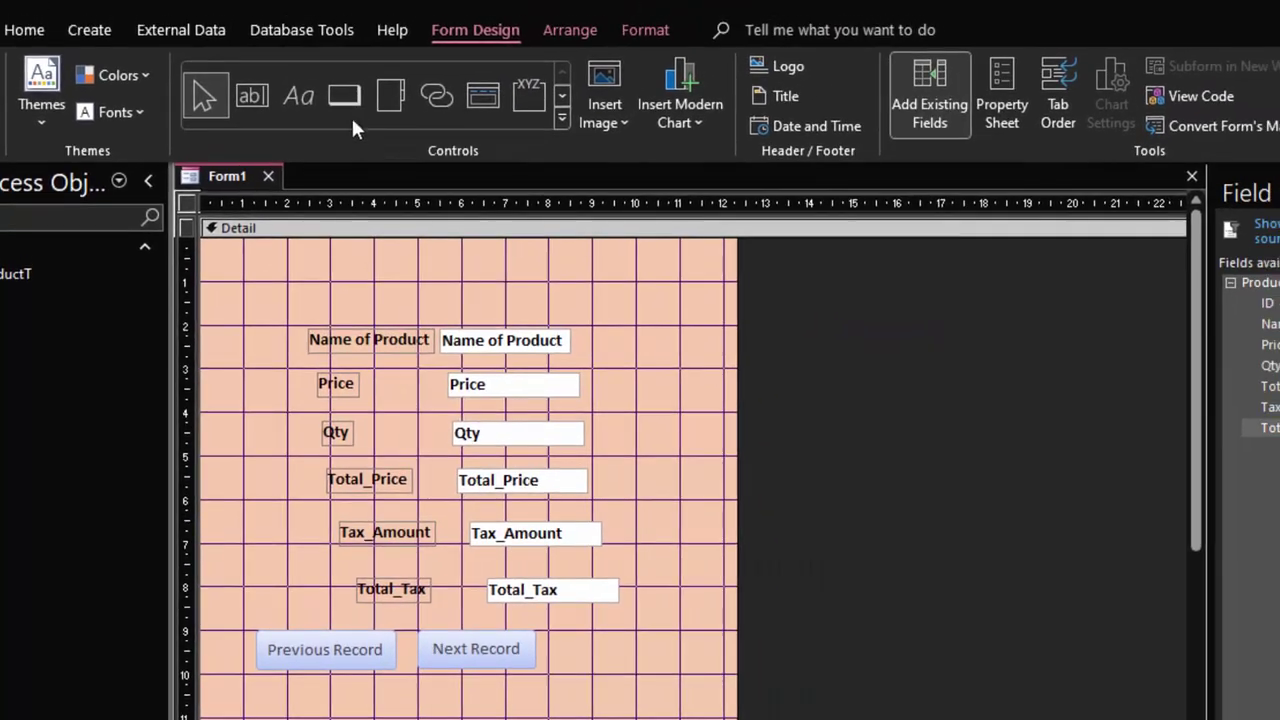
pyautogui.click(343, 94)
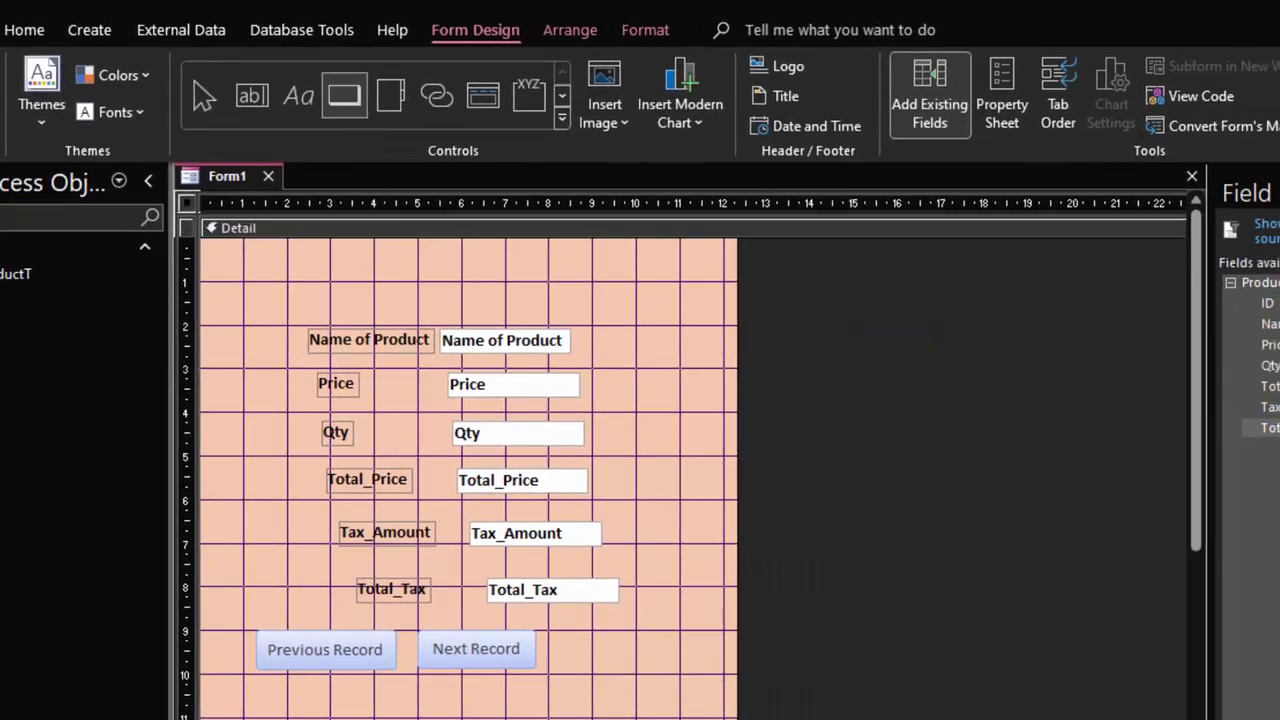
# Add an Add New Record button labelled Add Record right of Next Record, then widen it
pyautogui.moveTo(571, 634); pyautogui.dragTo(685, 669)
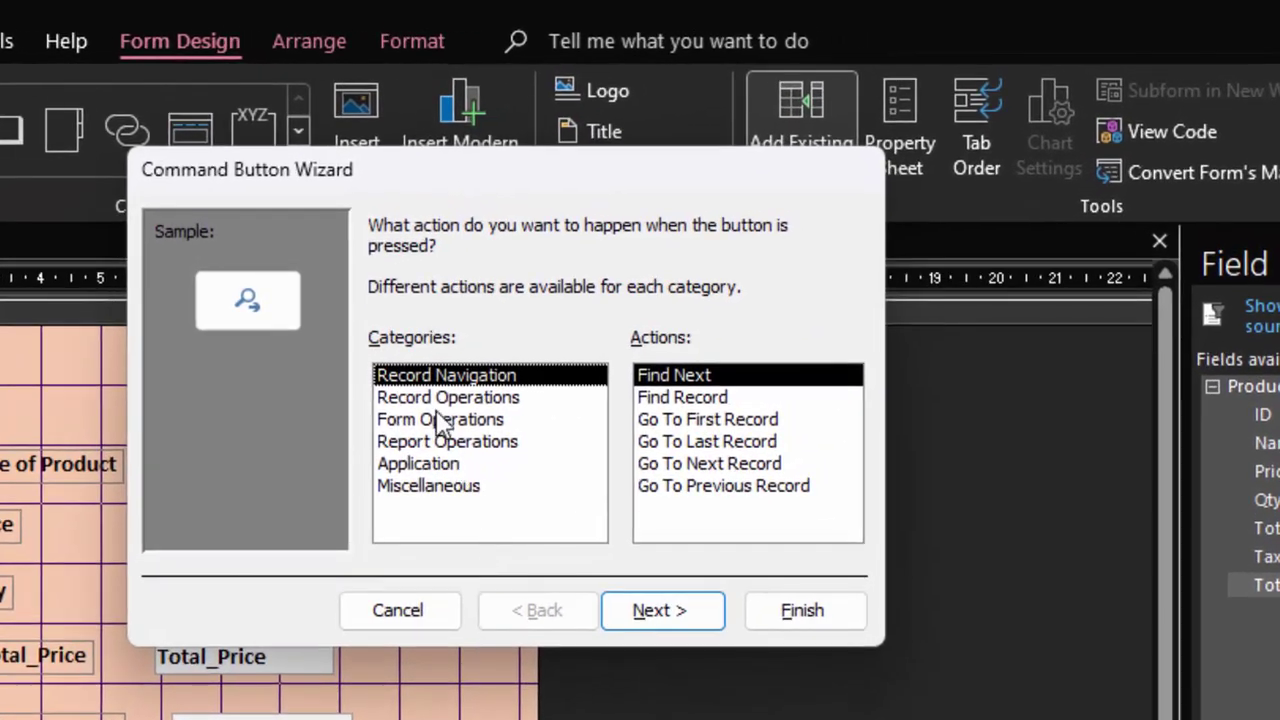
pyautogui.click(446, 394)
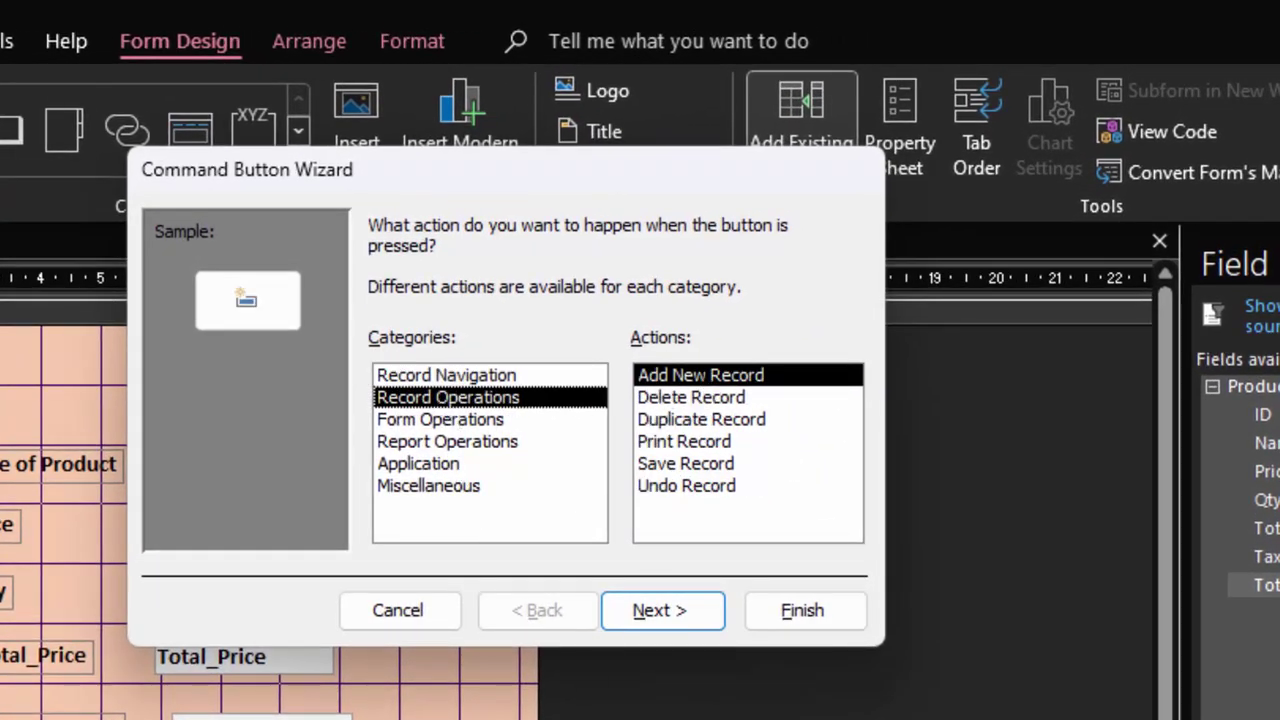
pyautogui.click(645, 612)
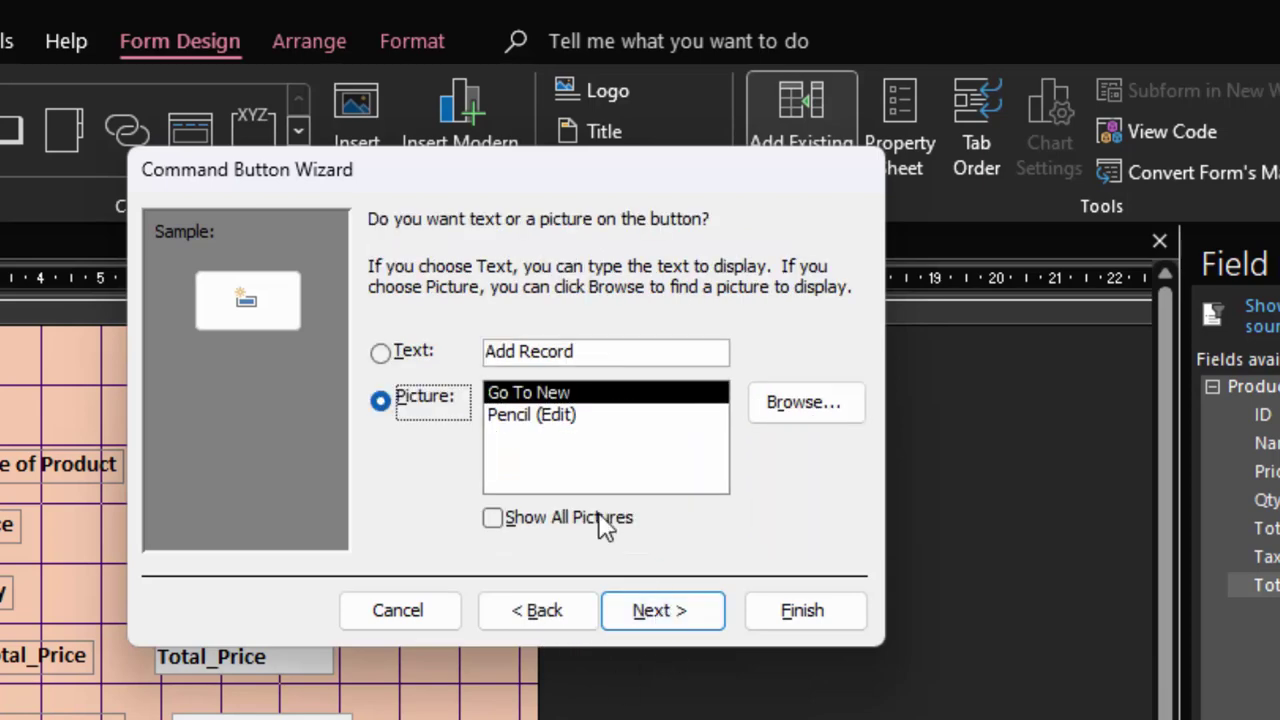
pyautogui.click(401, 360)
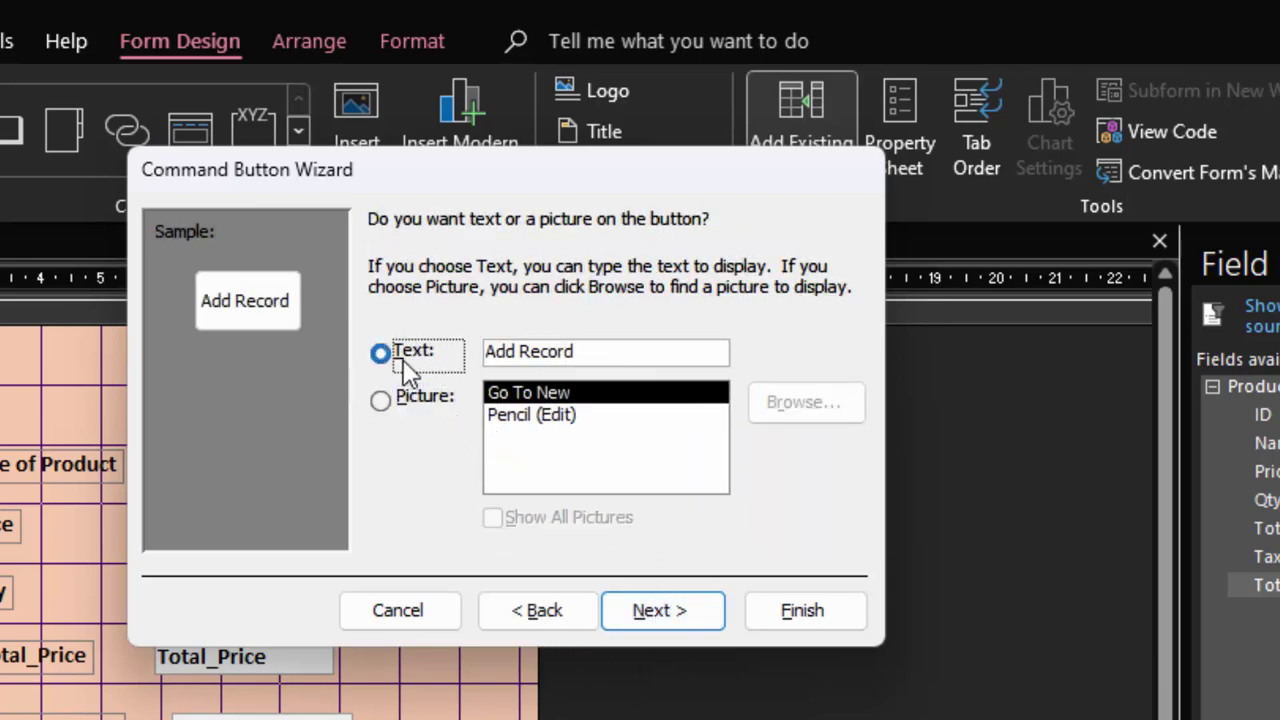
pyautogui.click(678, 612)
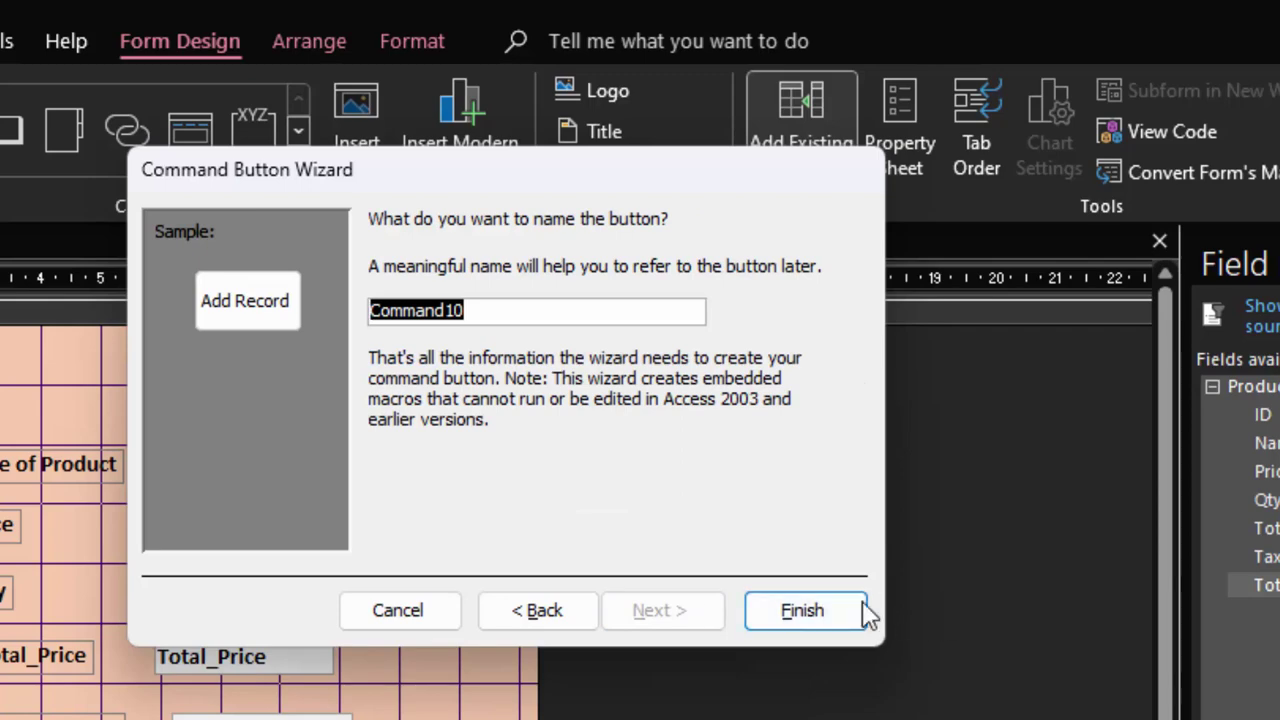
pyautogui.click(812, 604)
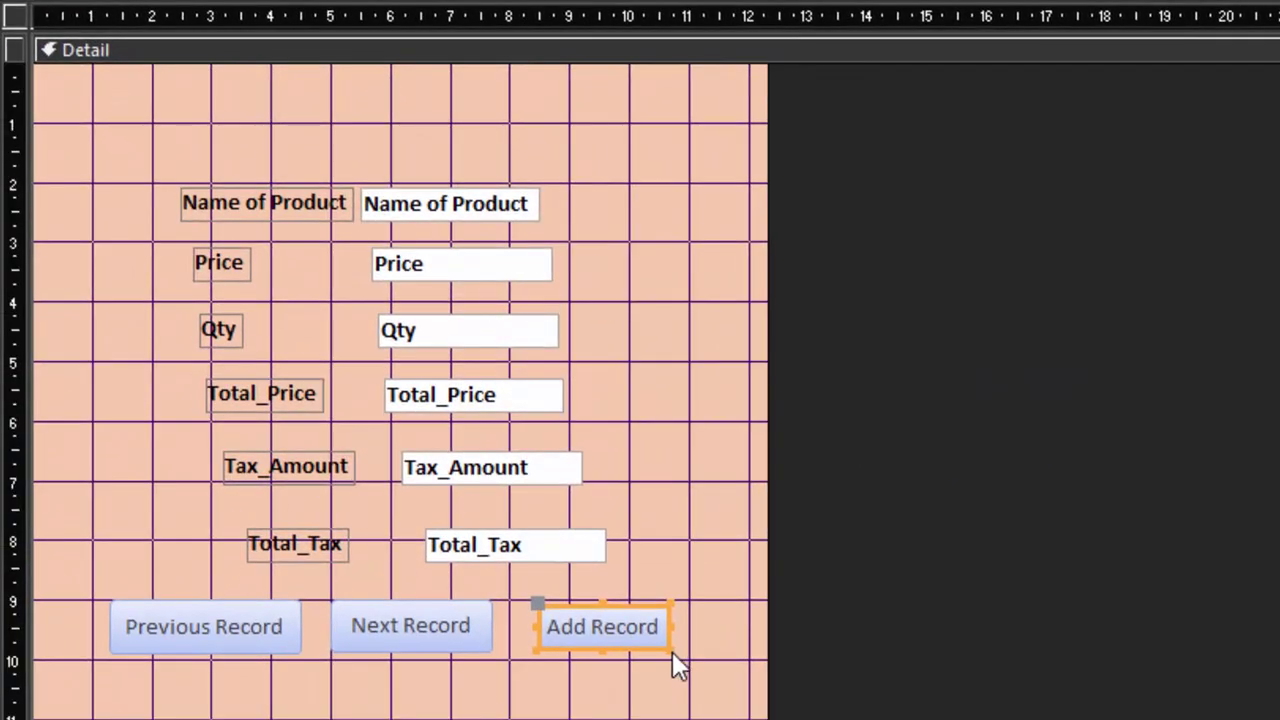
pyautogui.moveTo(672, 651); pyautogui.dragTo(712, 652)
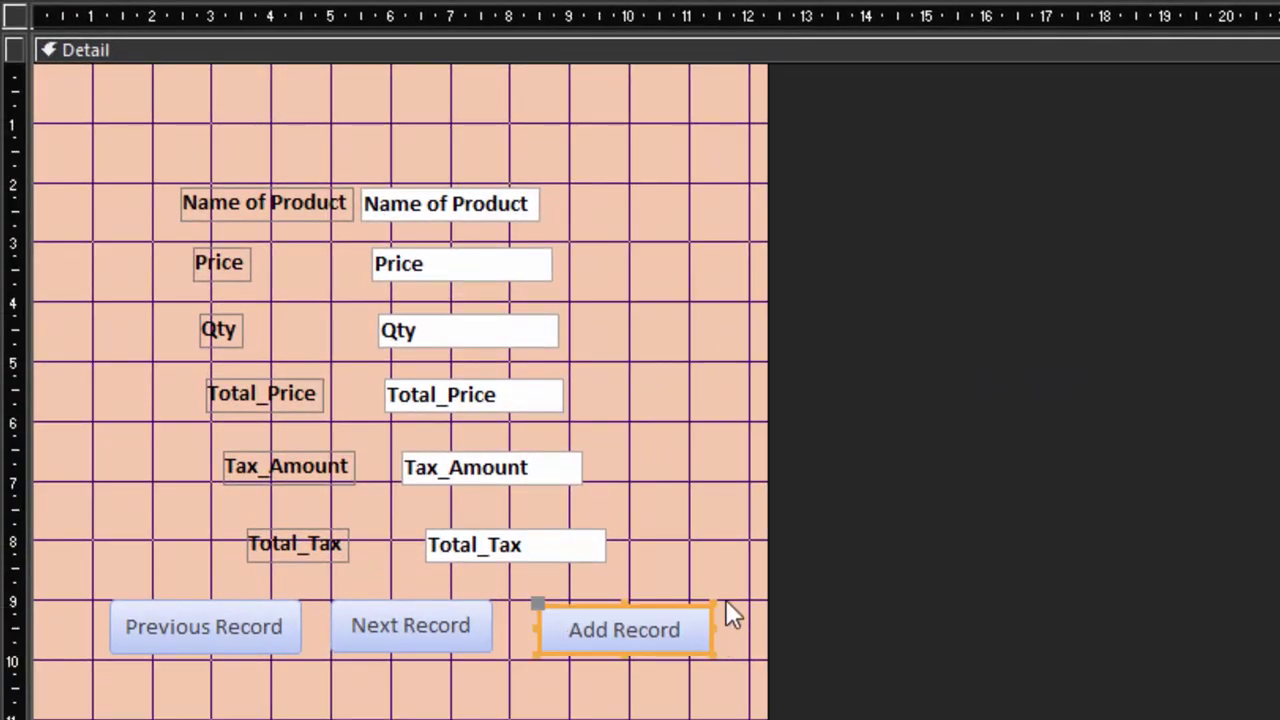
pyautogui.moveTo(712, 604); pyautogui.dragTo(714, 598)
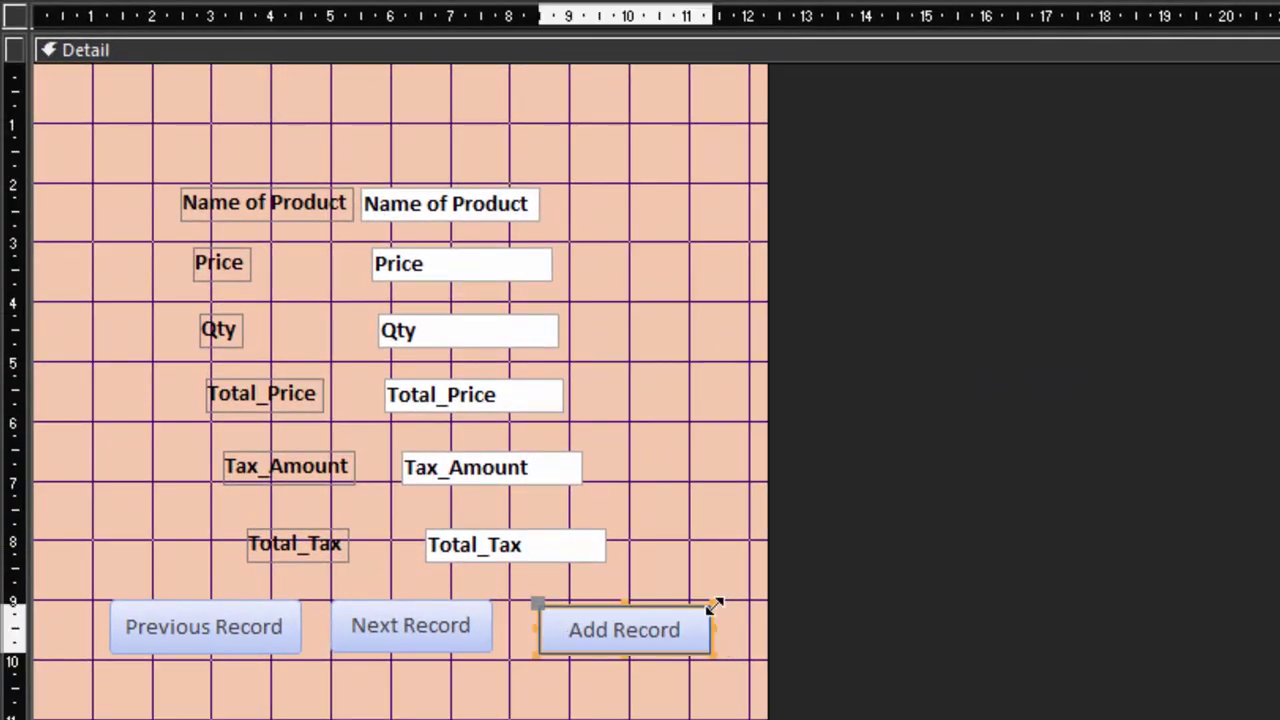
pyautogui.click(799, 603)
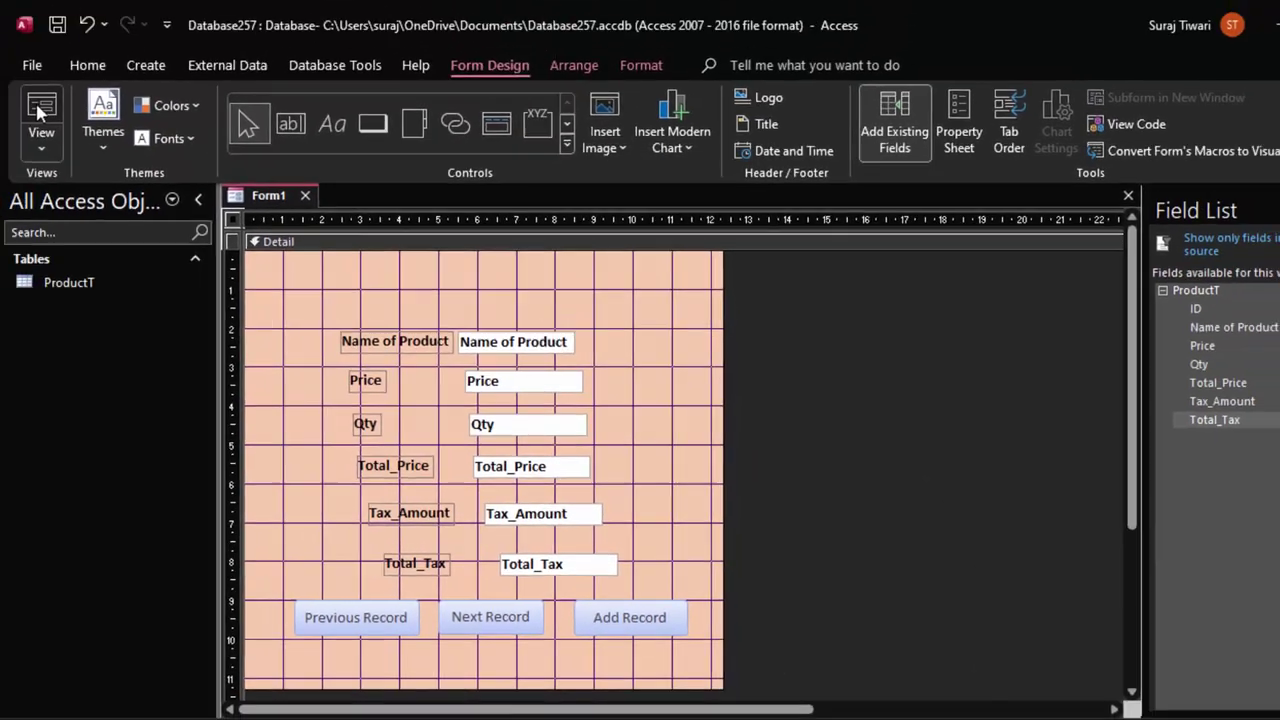
# Test the form in Form view, moving forward to Red Chilli Powder and back to Sugar
pyautogui.click(43, 130)
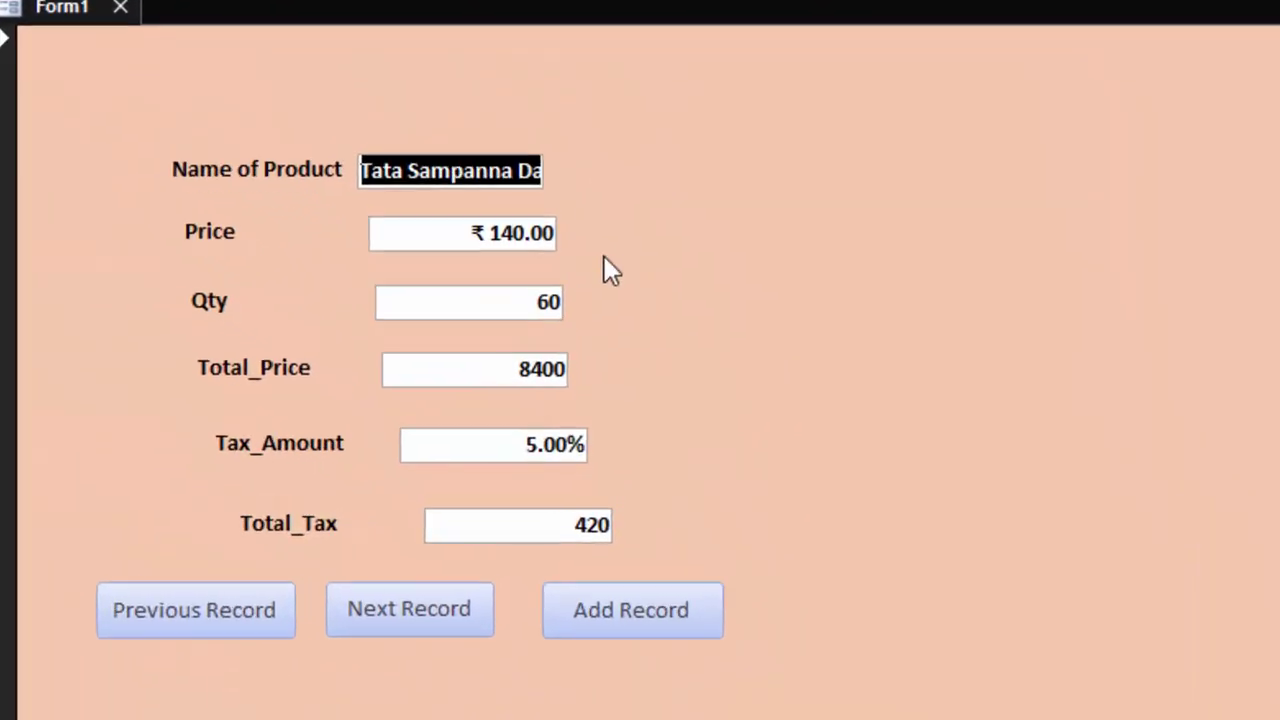
pyautogui.click(402, 615)
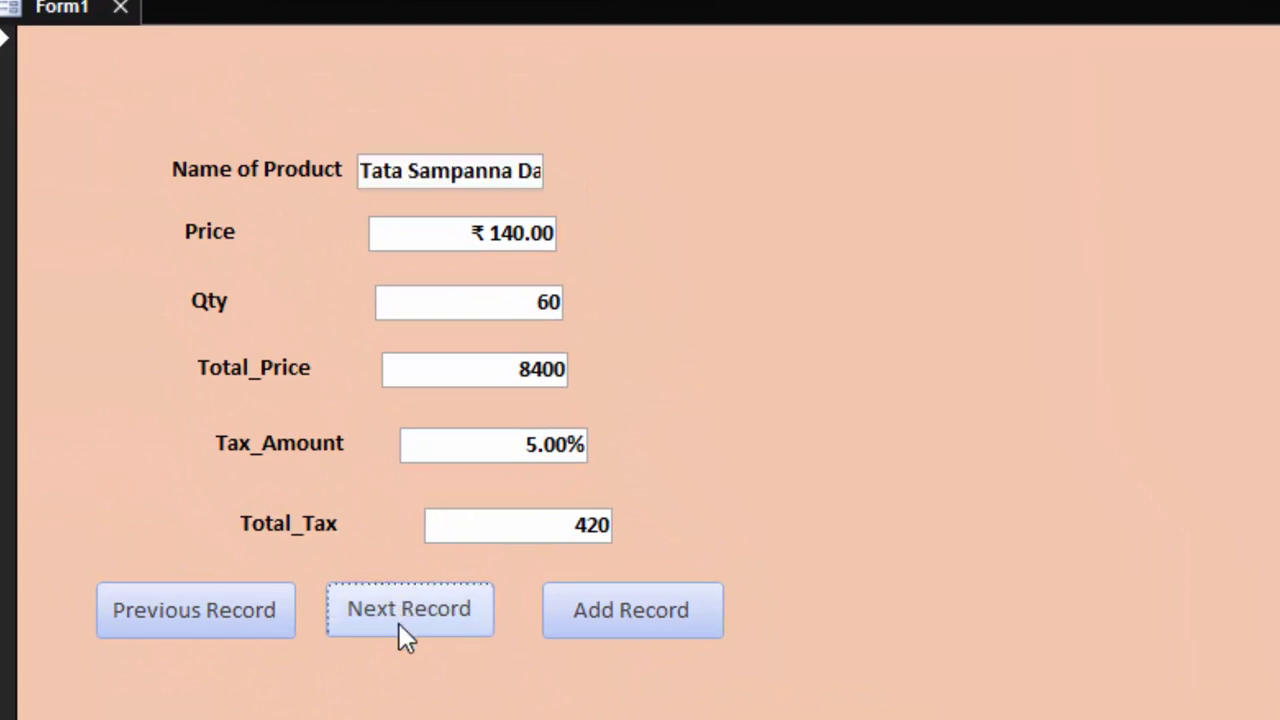
pyautogui.click(399, 625)
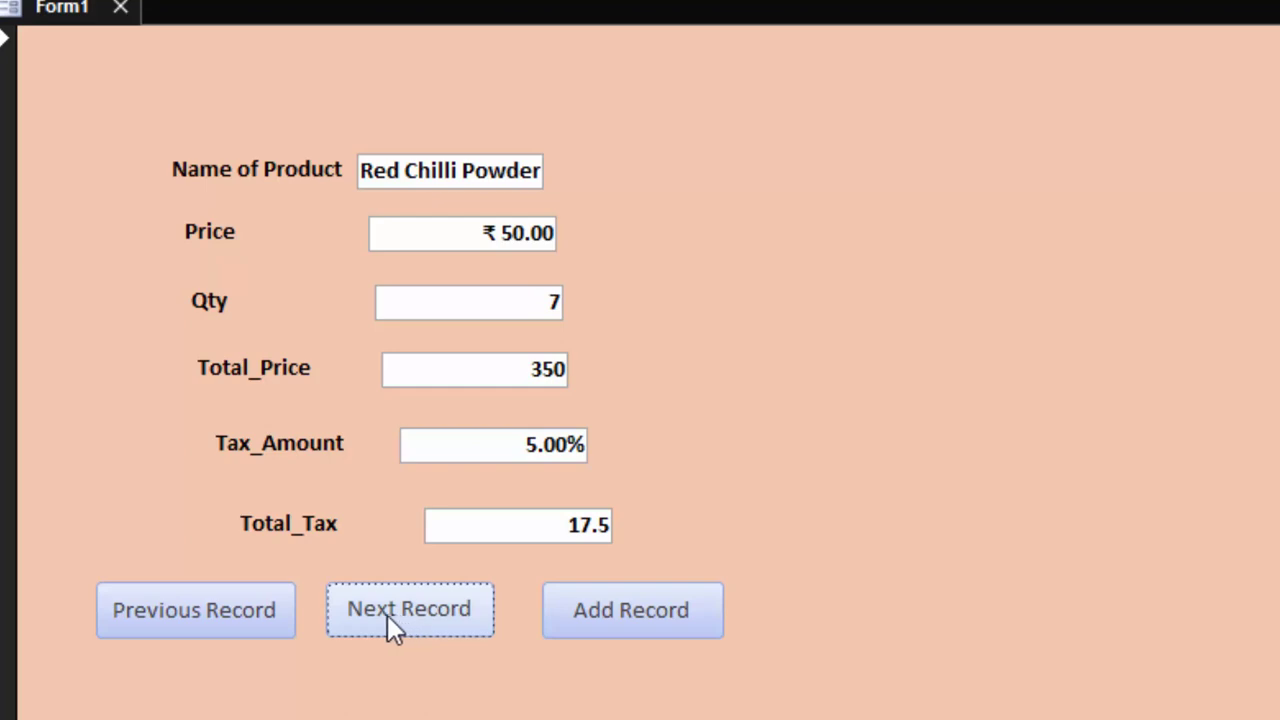
pyautogui.click(233, 621)
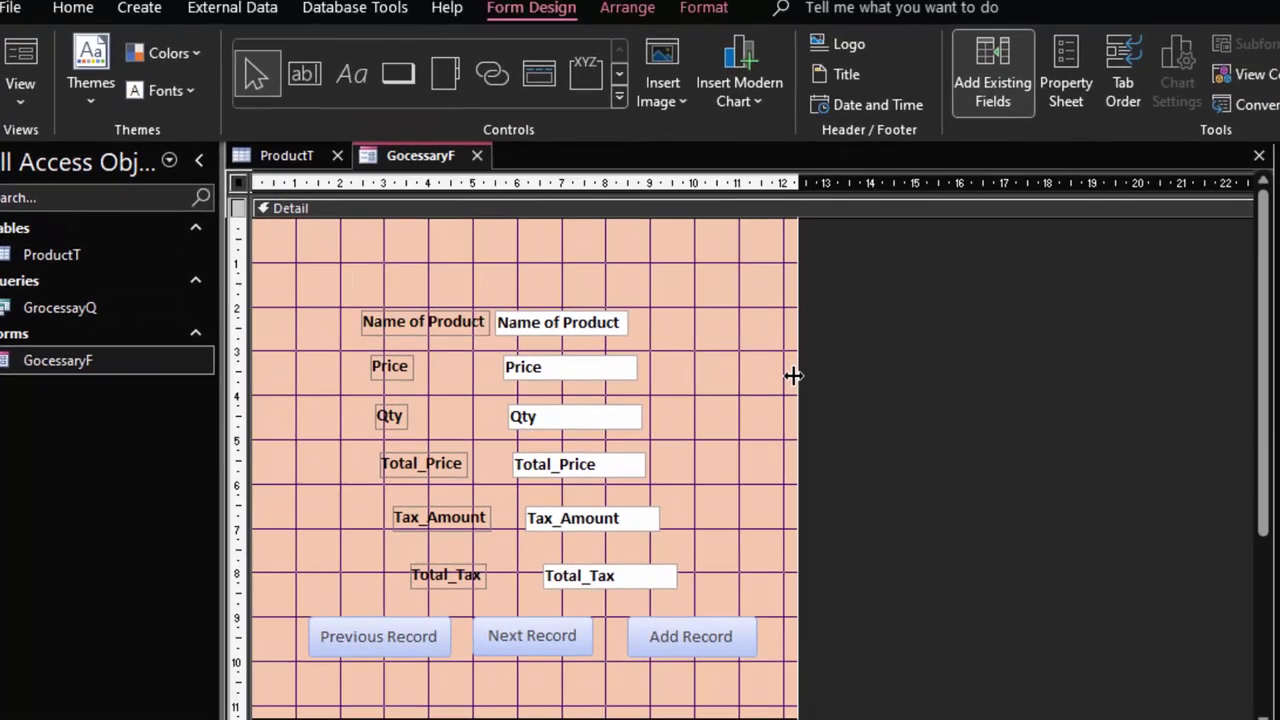
# Drag the Detail section's right edge outward to make room for another button
pyautogui.moveTo(793, 374); pyautogui.dragTo(893, 489)
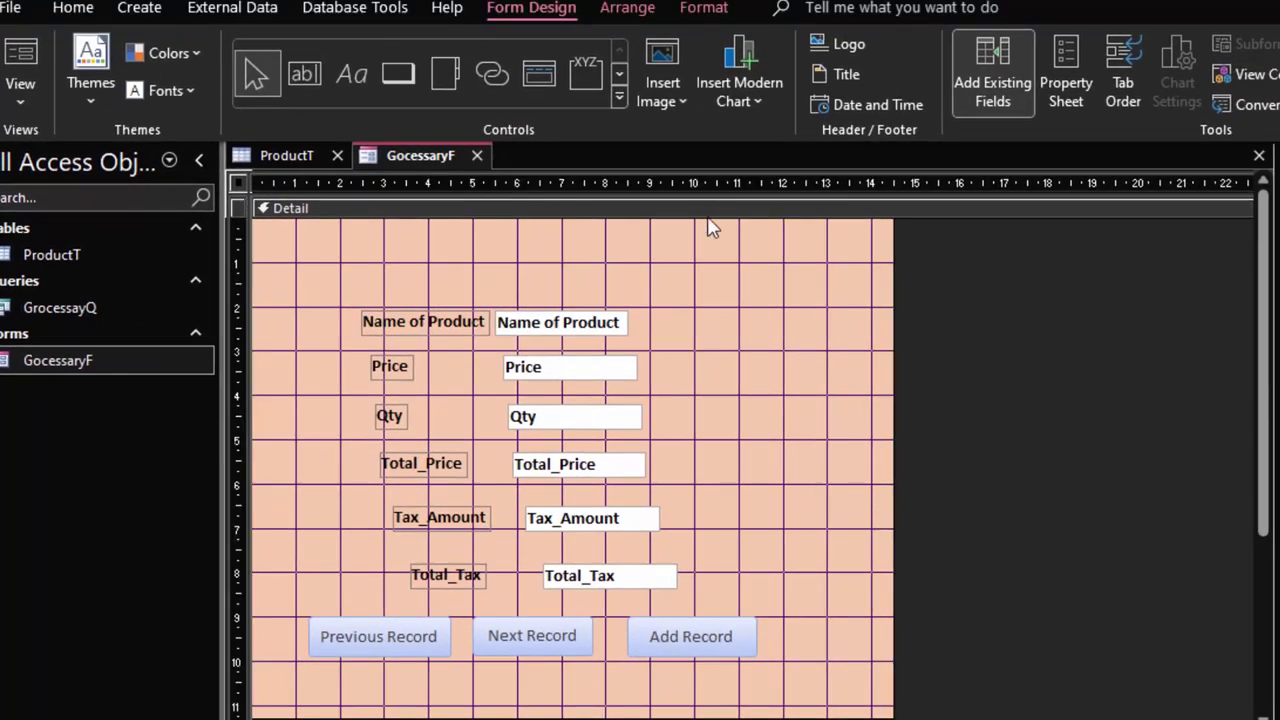
pyautogui.click(386, 78)
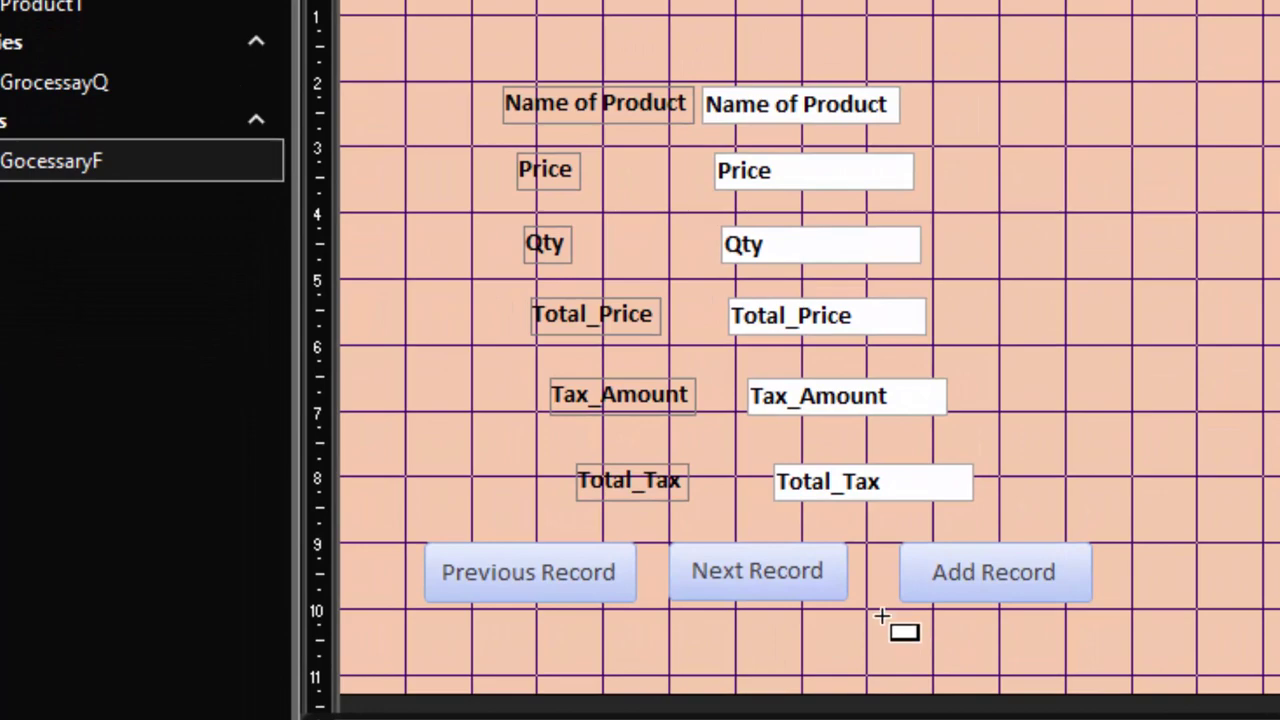
# Add a Record Operations Delete Record button, labelled Delete Record, below Add Record
pyautogui.moveTo(880, 616); pyautogui.dragTo(1060, 660)
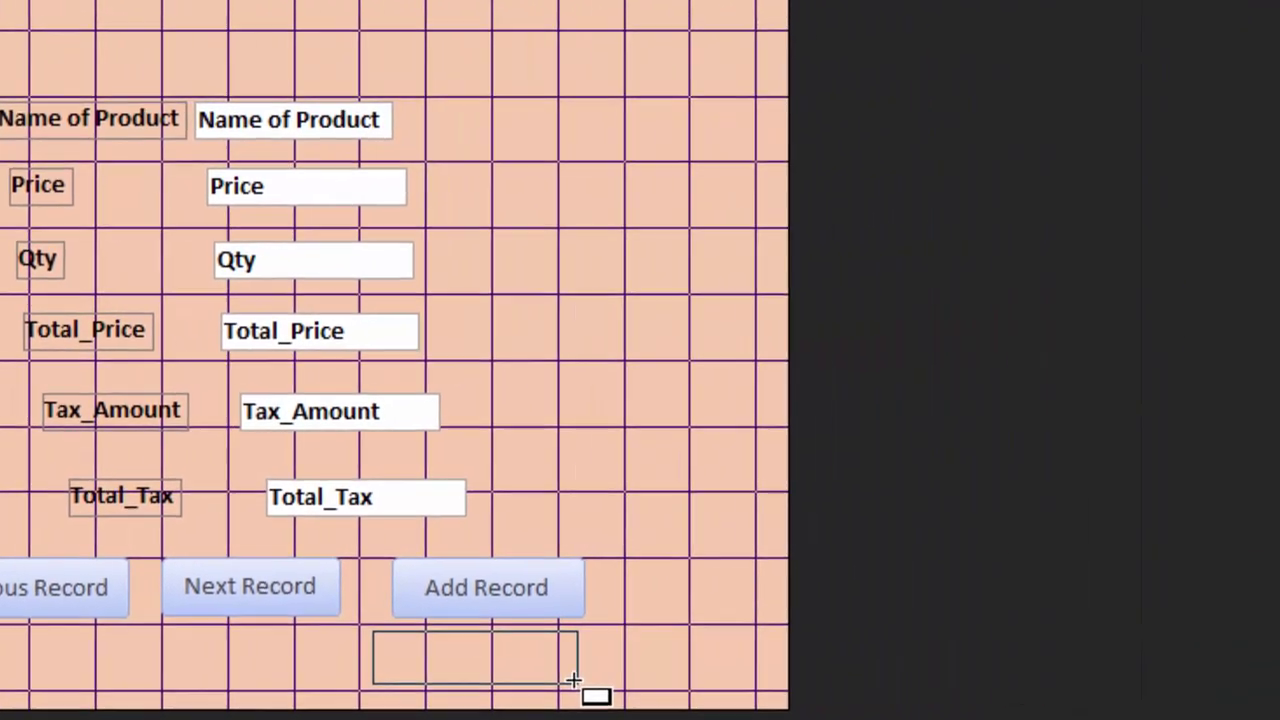
pyautogui.moveTo(1060, 660); pyautogui.dragTo(1062, 662)
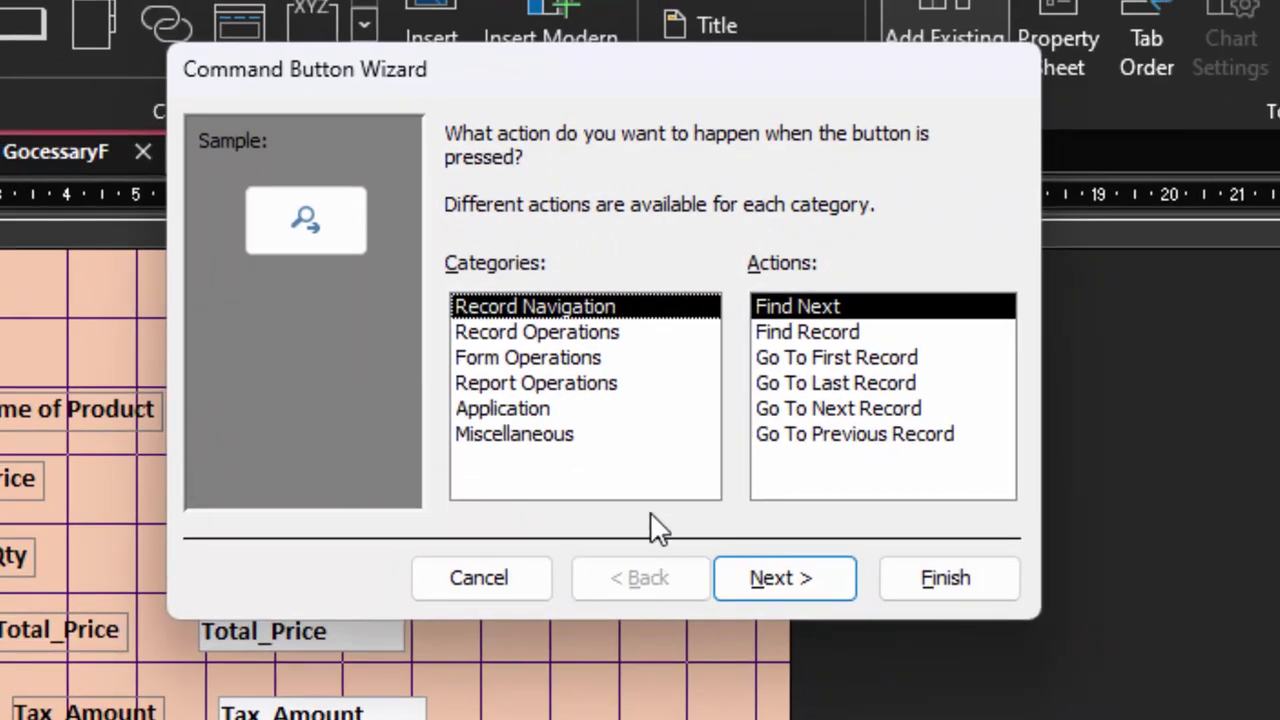
pyautogui.click(598, 338)
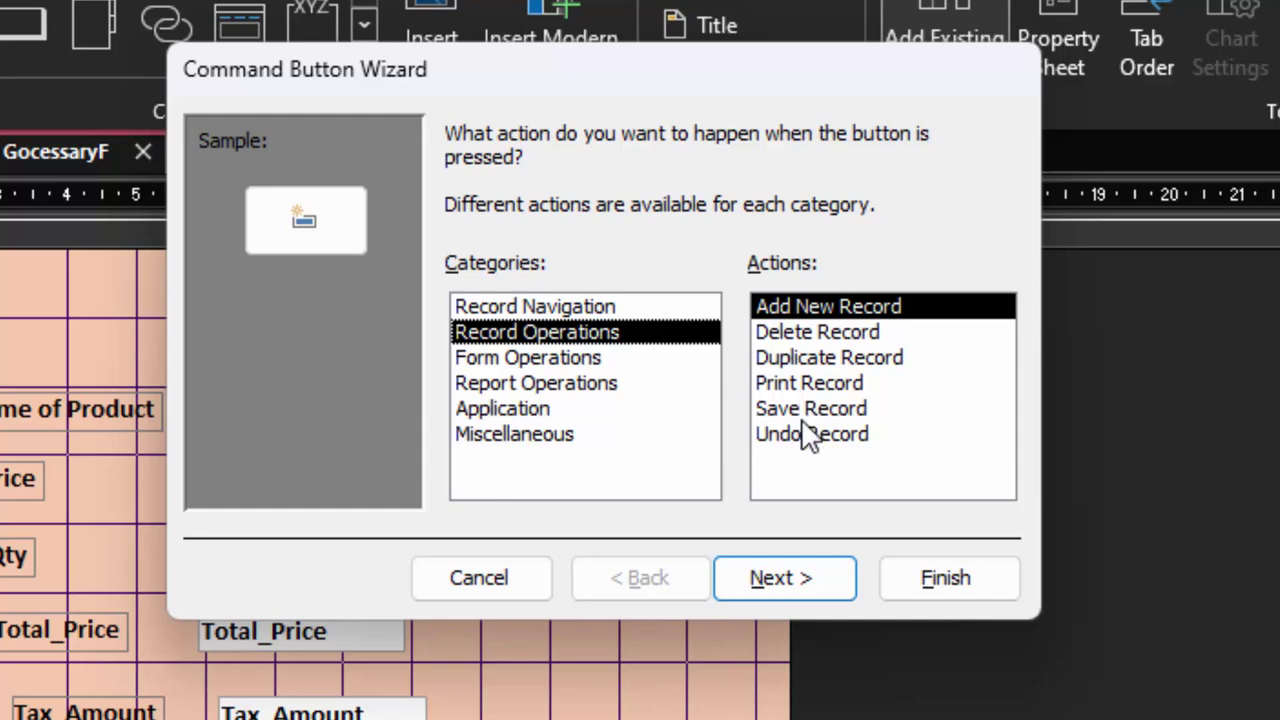
pyautogui.click(787, 332)
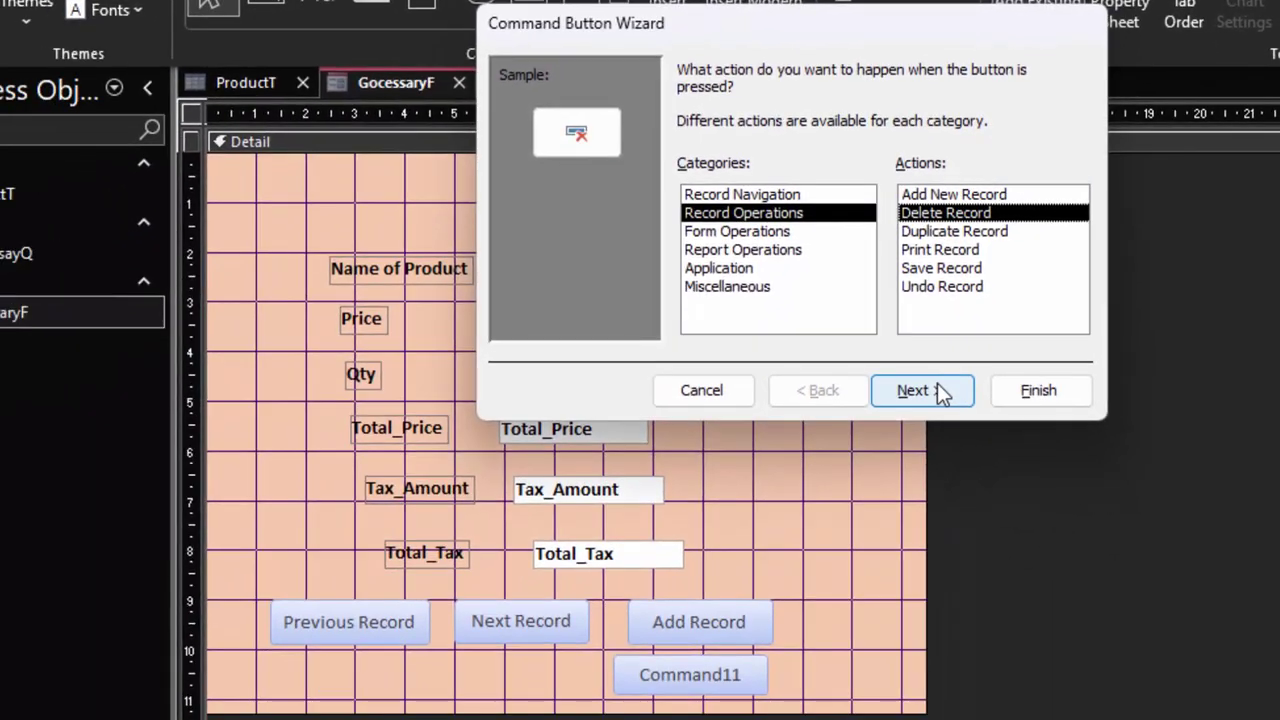
pyautogui.click(938, 384)
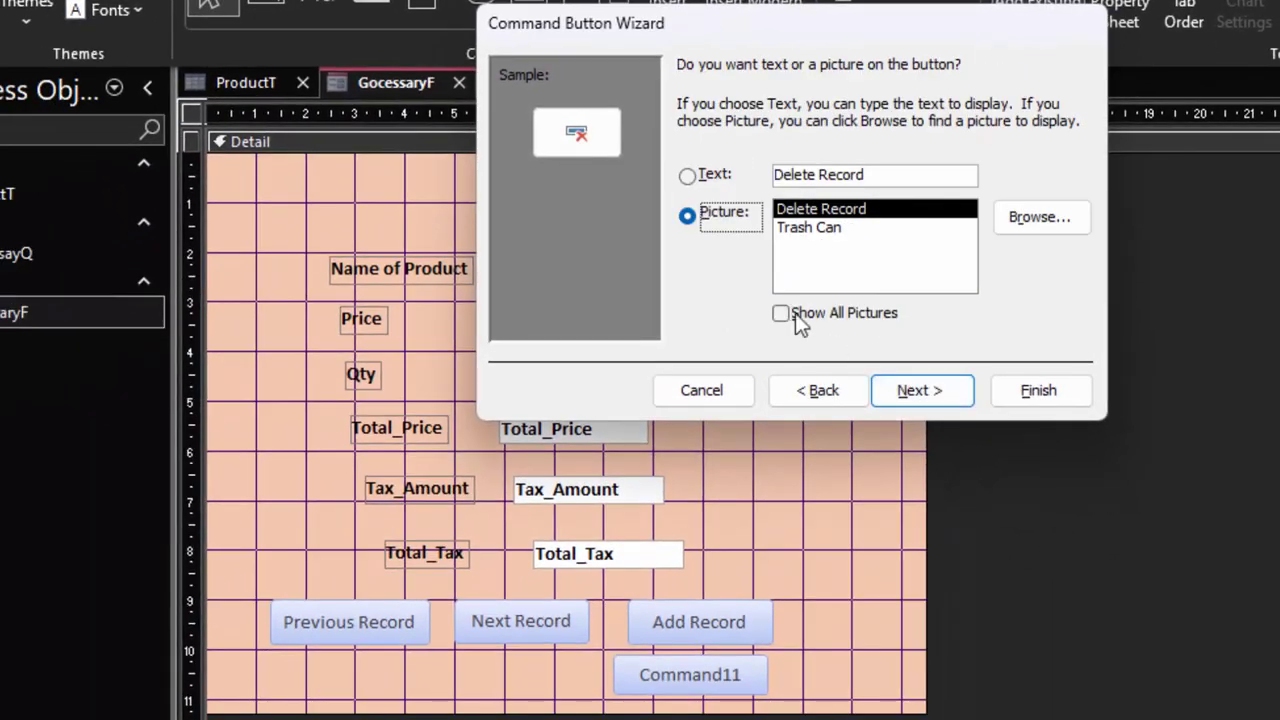
pyautogui.click(712, 180)
pyautogui.click(920, 390)
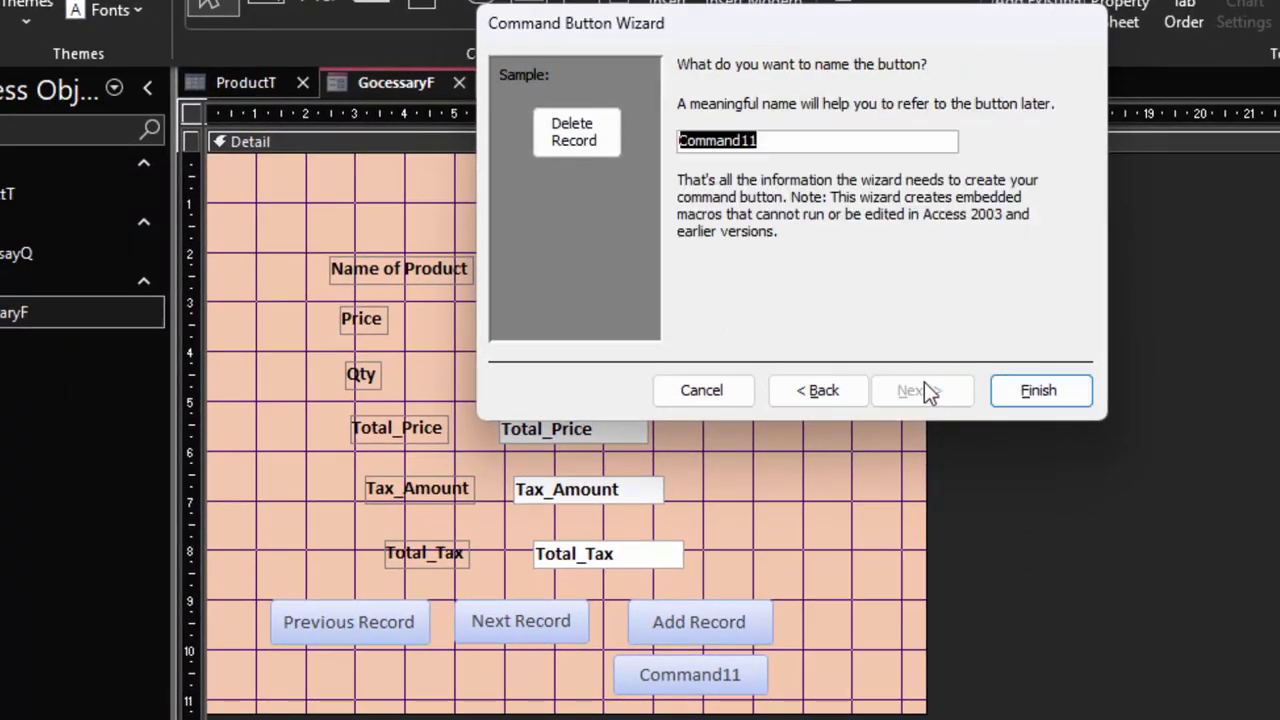
pyautogui.click(1015, 391)
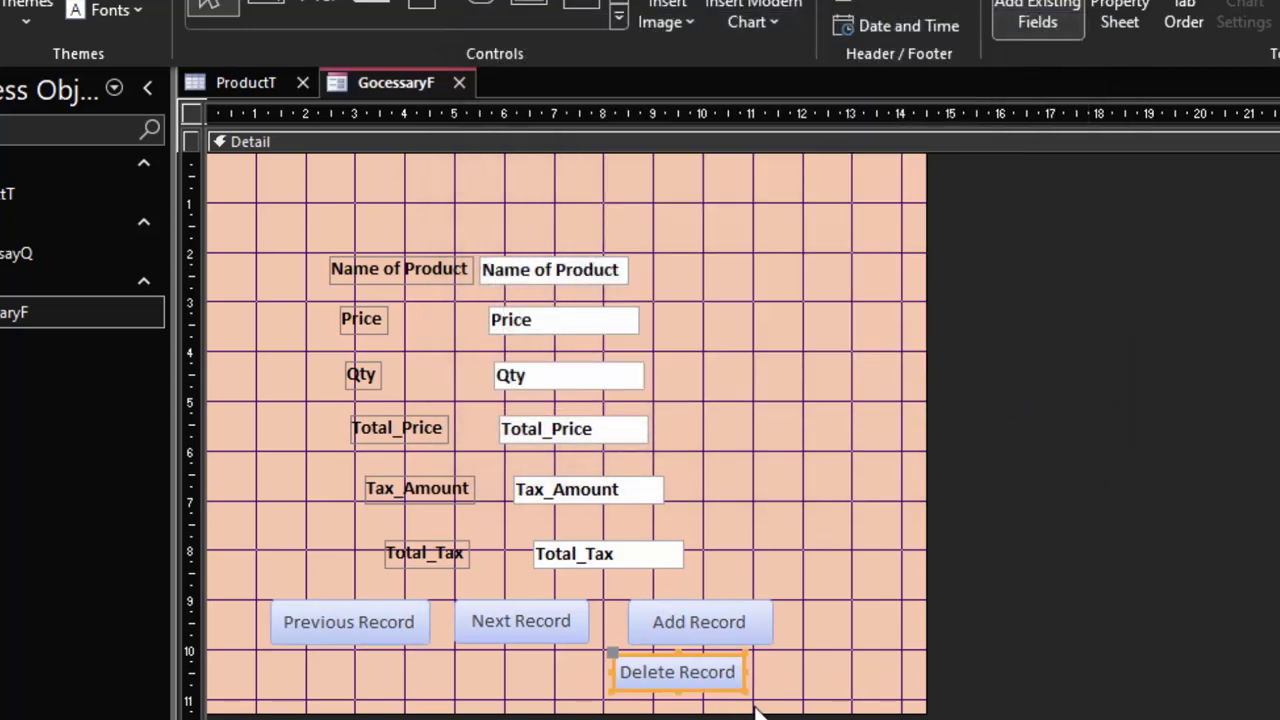
# Widen the Delete Record button and move all the product fields higher on the form
pyautogui.moveTo(746, 690); pyautogui.dragTo(790, 705)
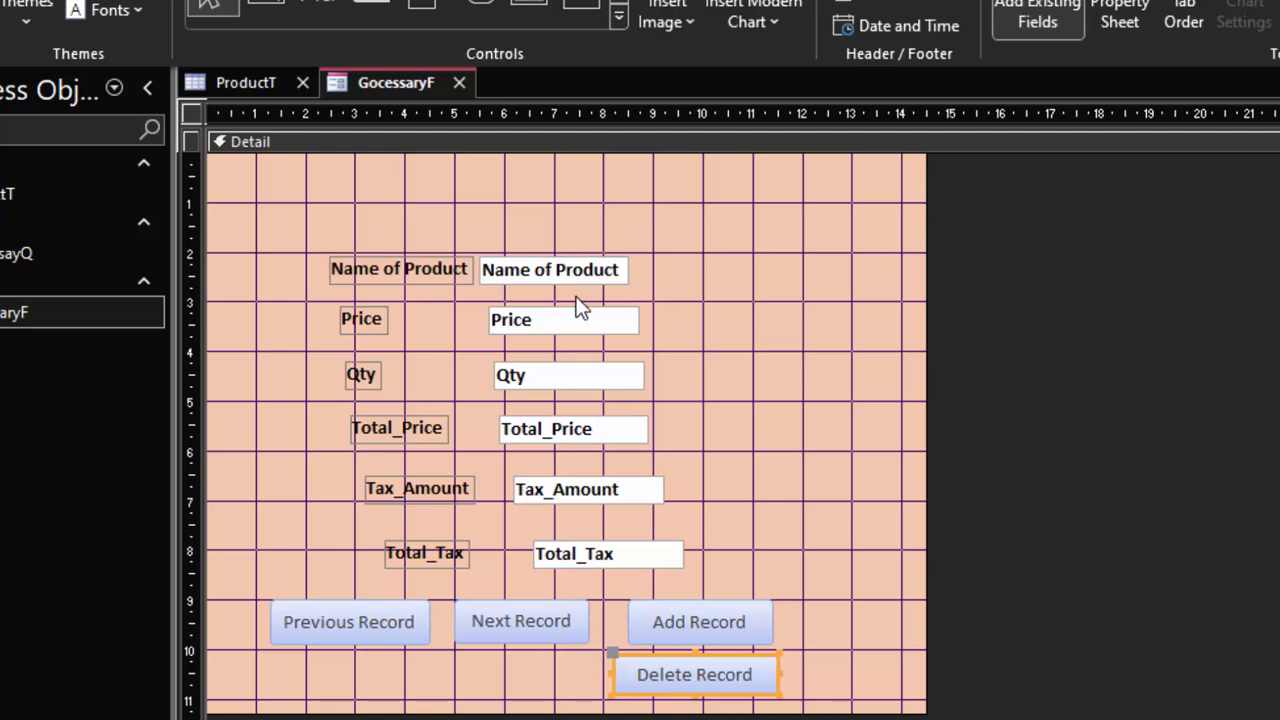
pyautogui.moveTo(712, 577); pyautogui.dragTo(357, 235)
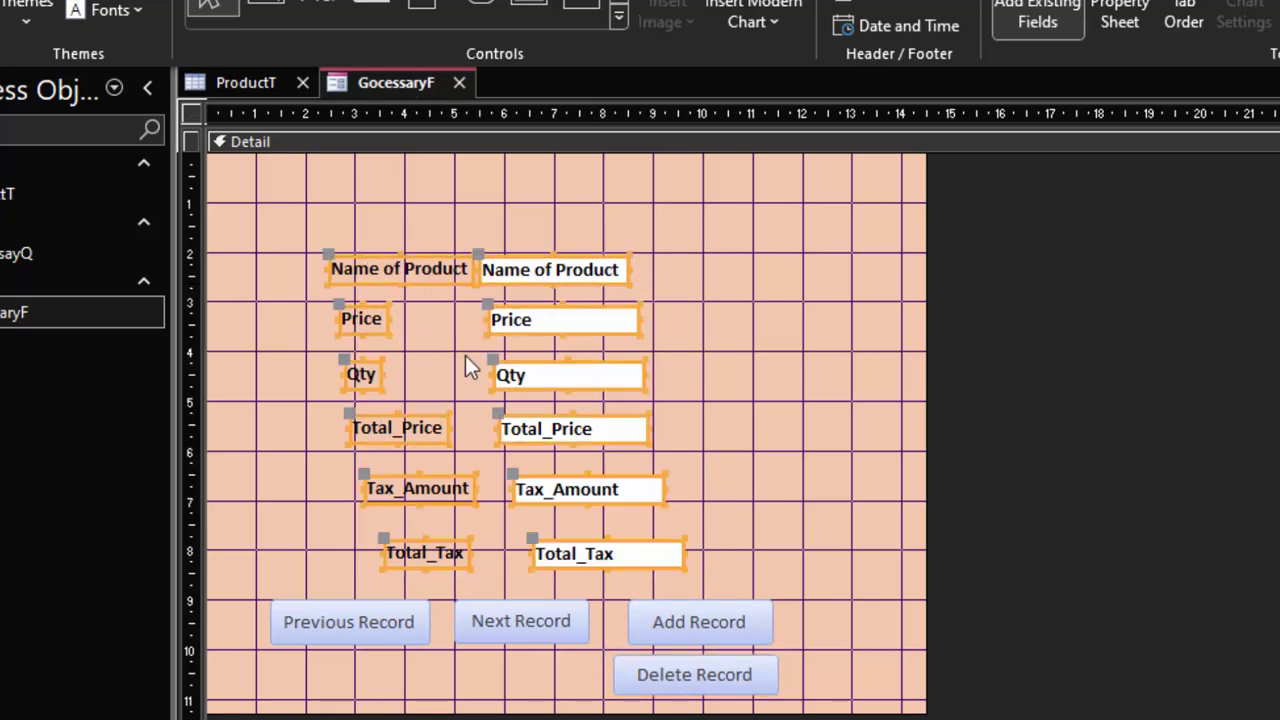
pyautogui.moveTo(508, 371); pyautogui.dragTo(522, 295)
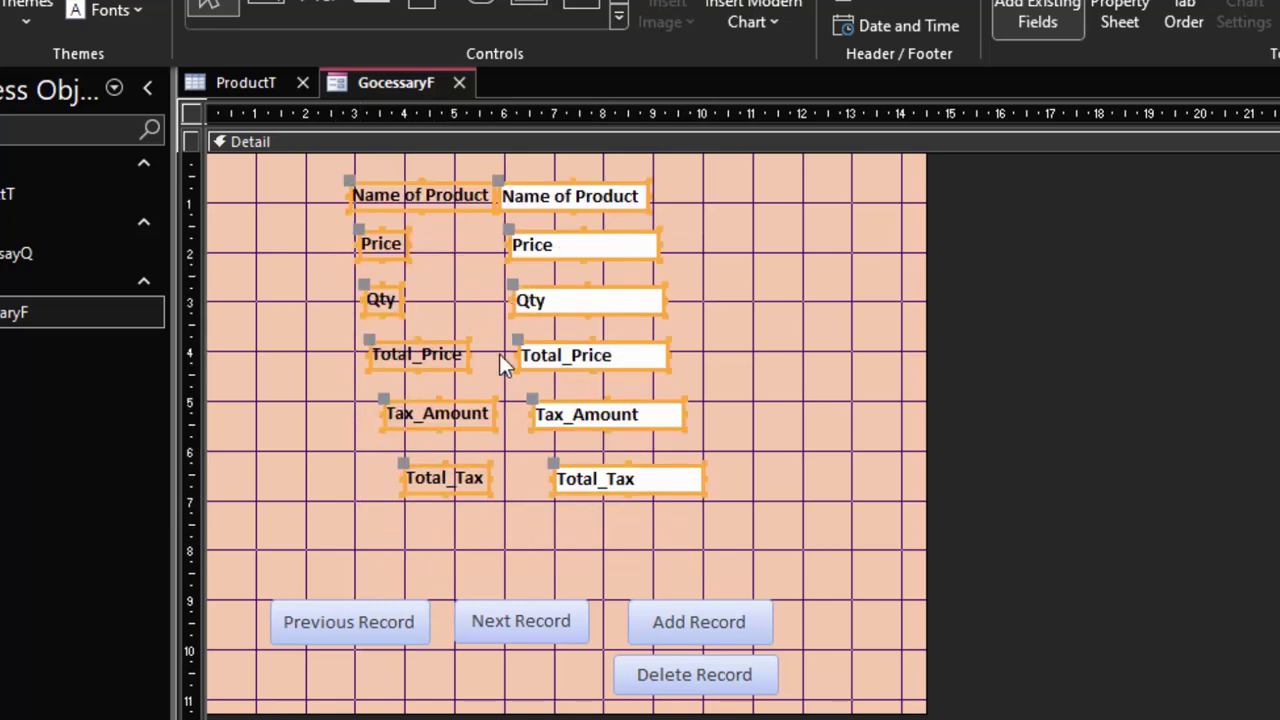
# Line up the Previous, Next, Add and Delete Record buttons in one row beneath Total_Tax
pyautogui.moveTo(406, 627); pyautogui.dragTo(362, 532)
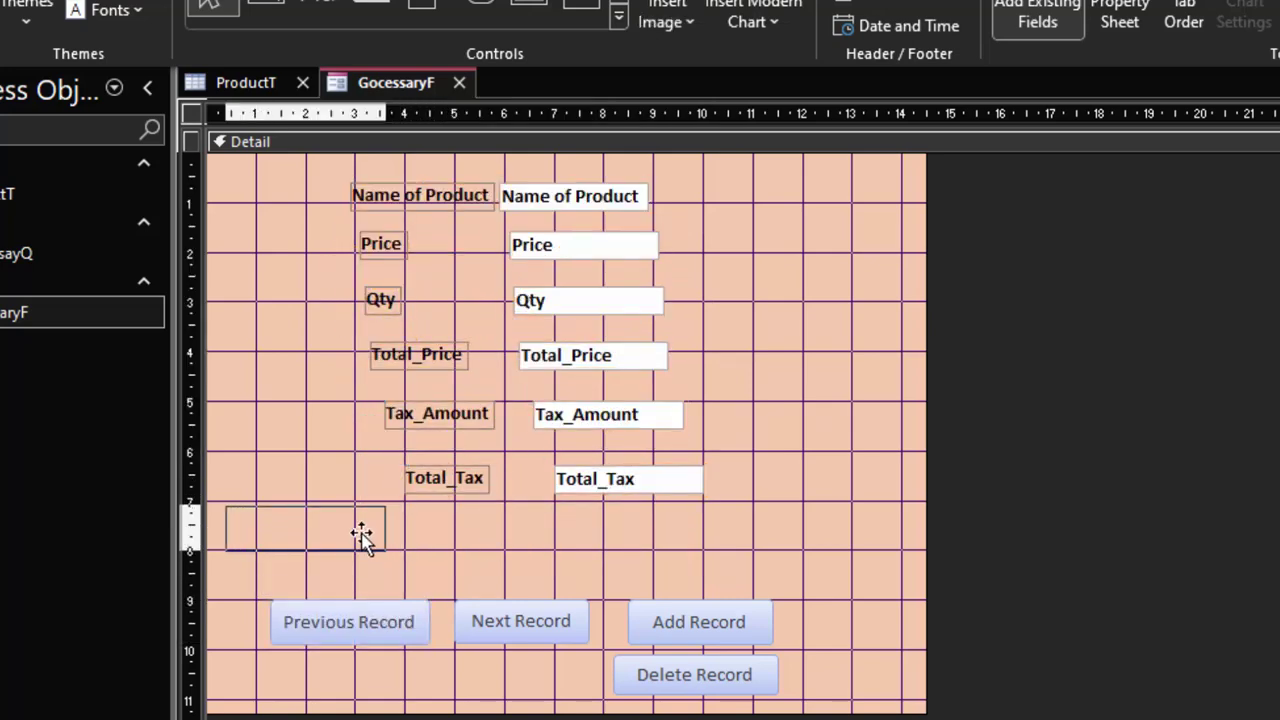
pyautogui.moveTo(497, 616); pyautogui.dragTo(455, 516)
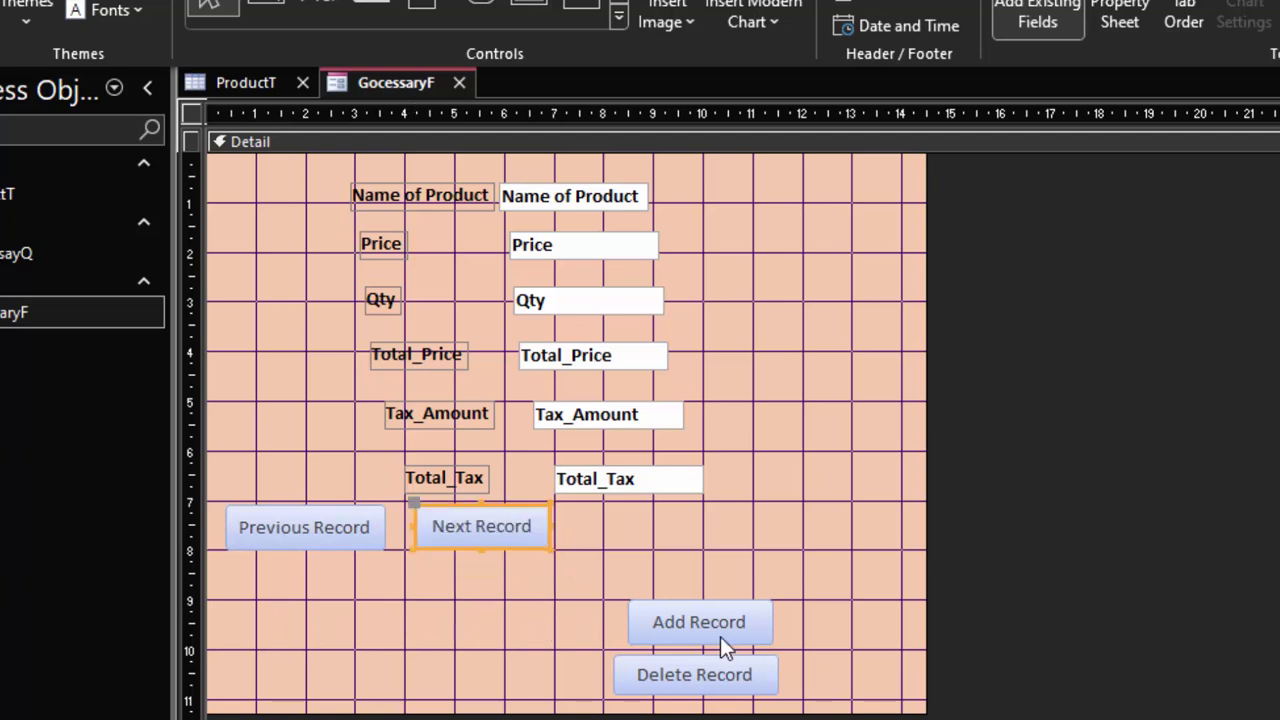
pyautogui.moveTo(724, 645); pyautogui.dragTo(663, 541)
pyautogui.moveTo(723, 674); pyautogui.dragTo(807, 535)
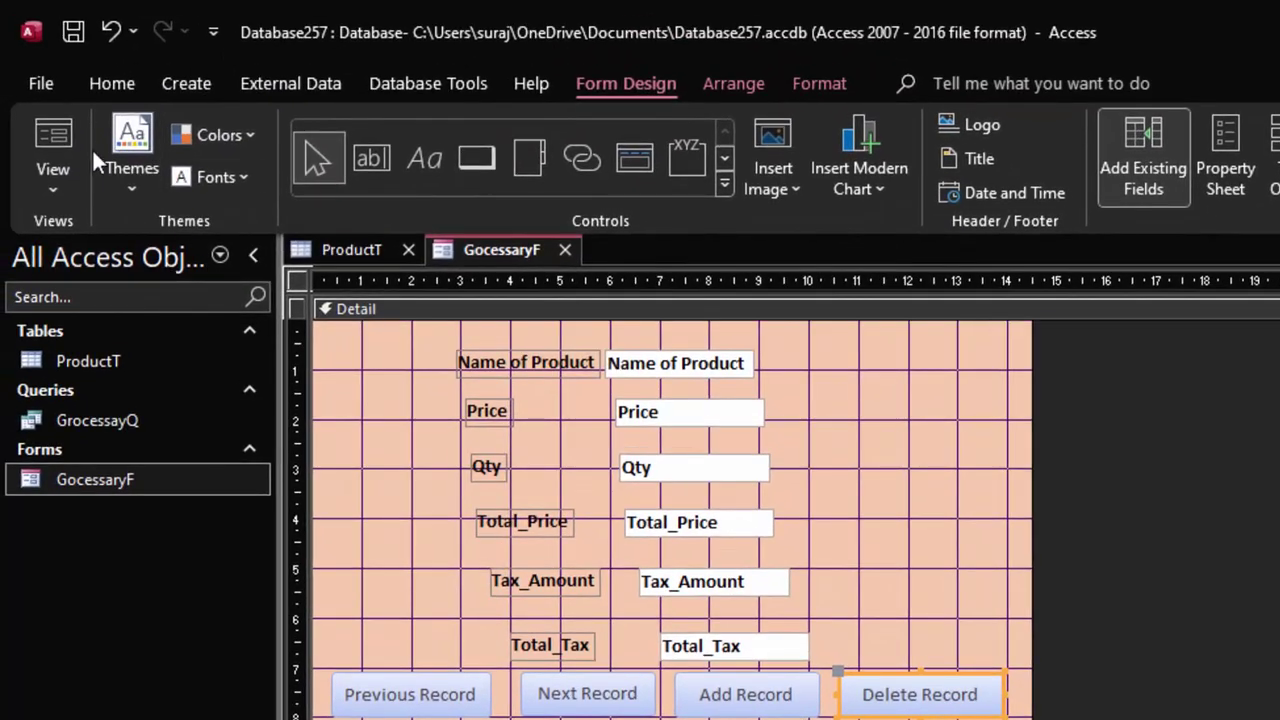
# Check the layout in Form view, then reopen GocessaryF in Design view
pyautogui.click(59, 136)
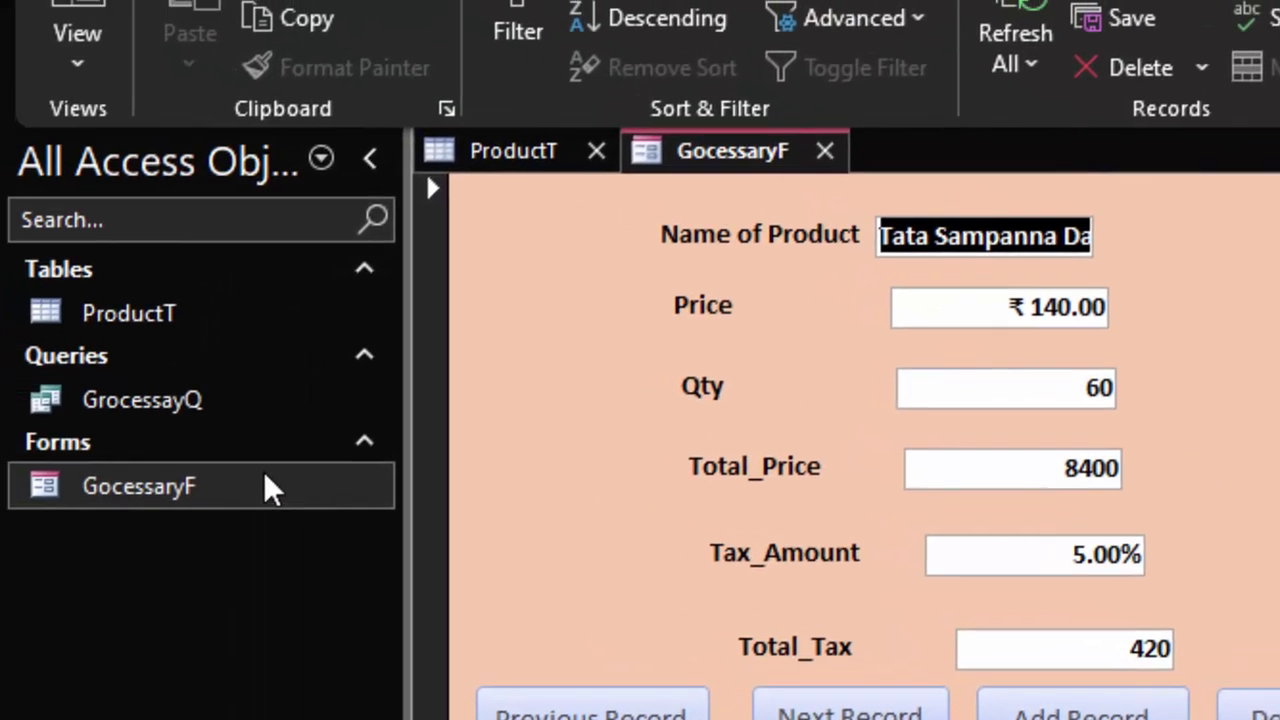
pyautogui.rightClick(286, 476)
pyautogui.click(412, 601)
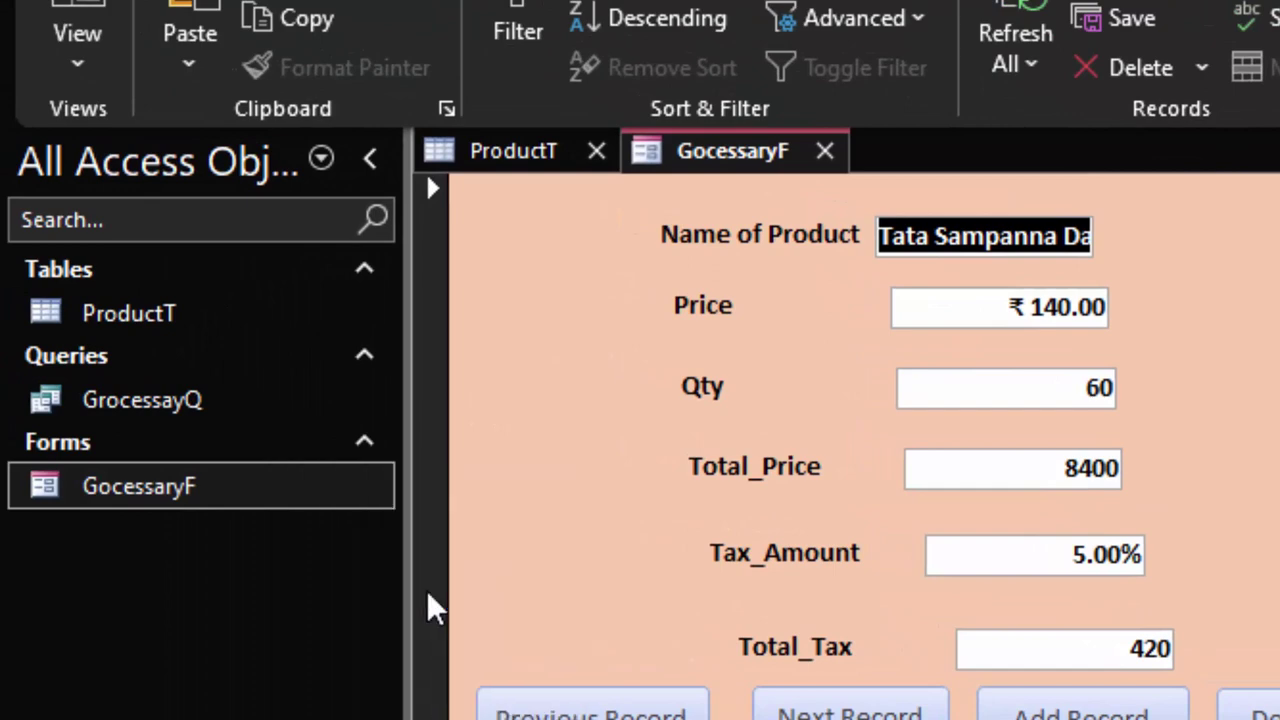
# Widen the Name of Product text box so Tata Sampanna Dal fits, and return to Form view
pyautogui.click(1075, 330)
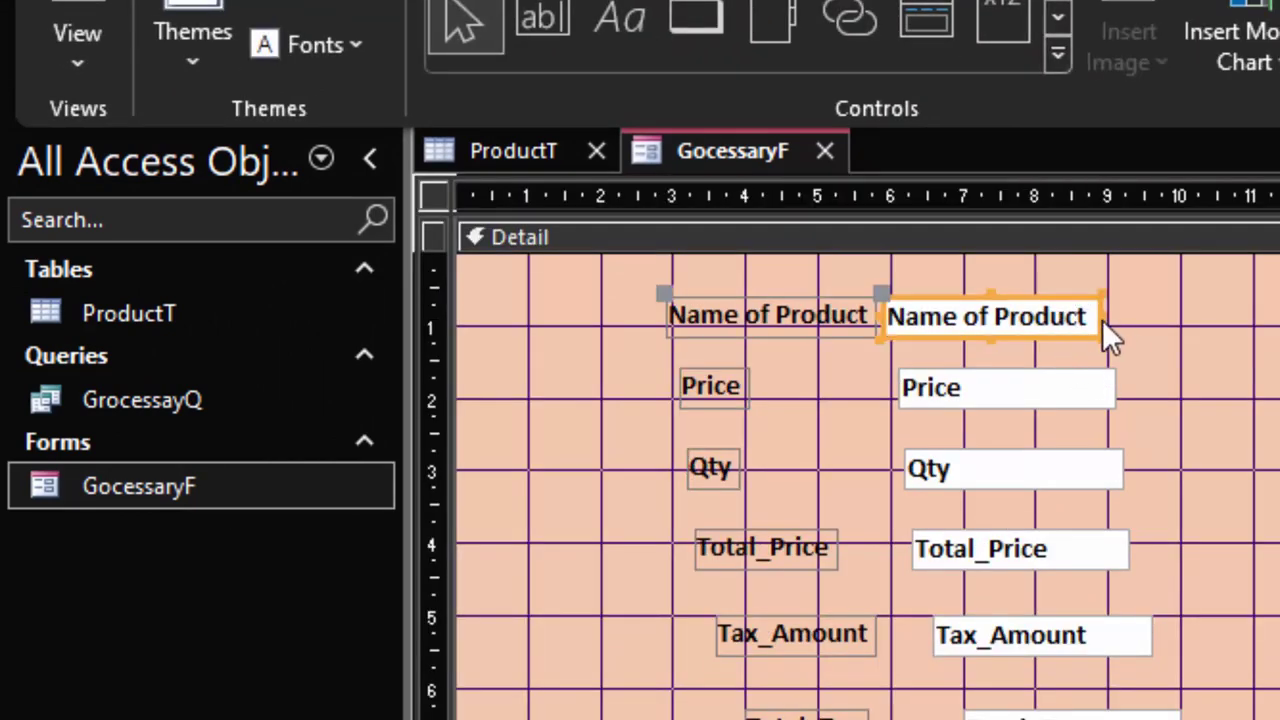
pyautogui.moveTo(1102, 316); pyautogui.dragTo(1147, 318)
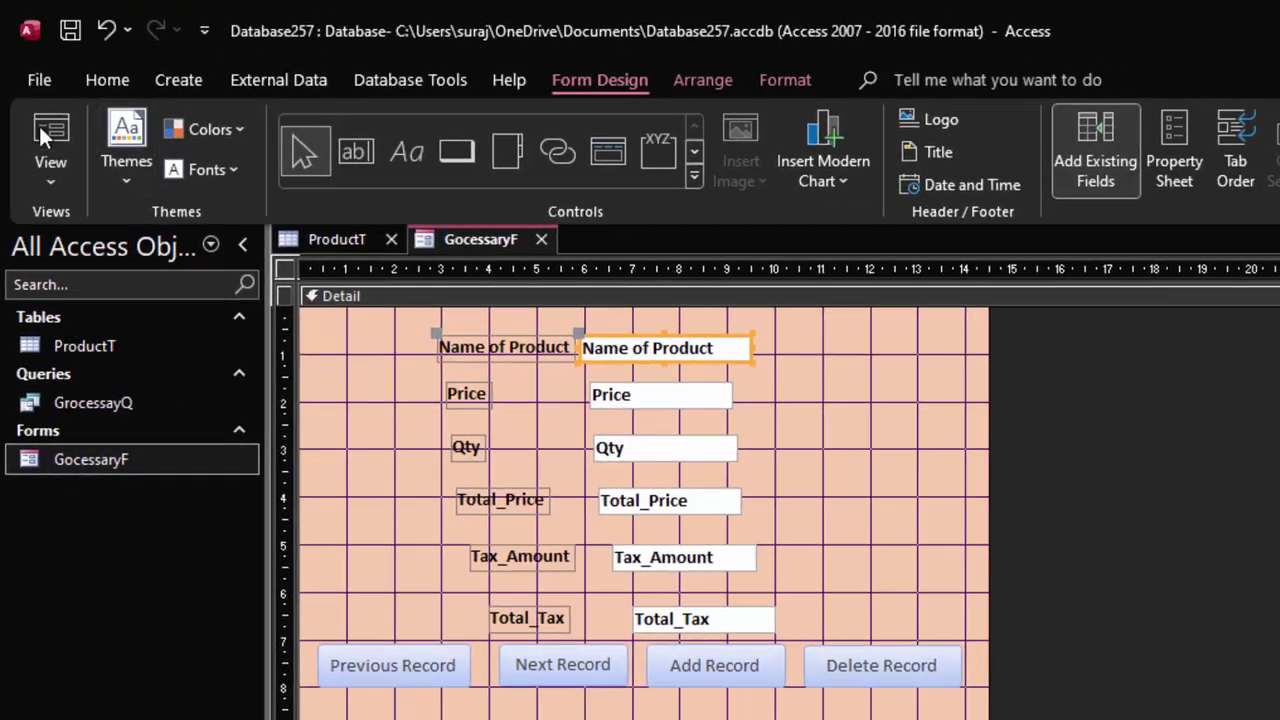
pyautogui.click(38, 123)
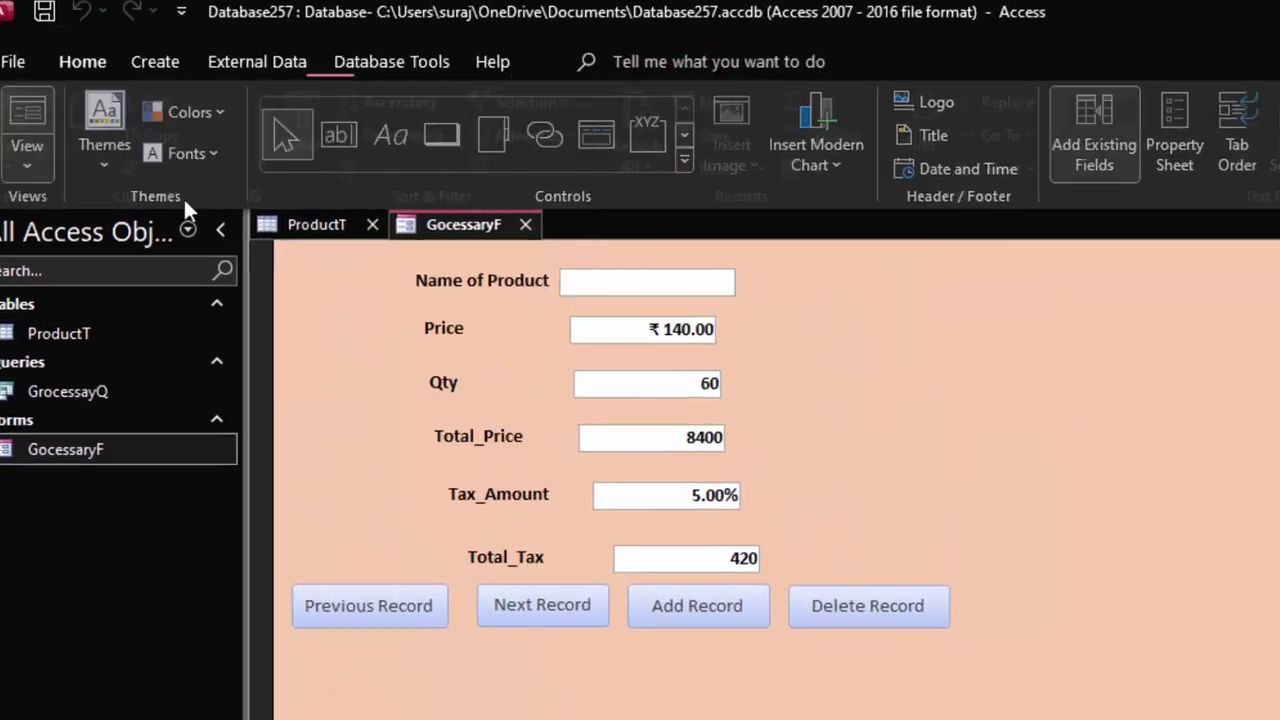